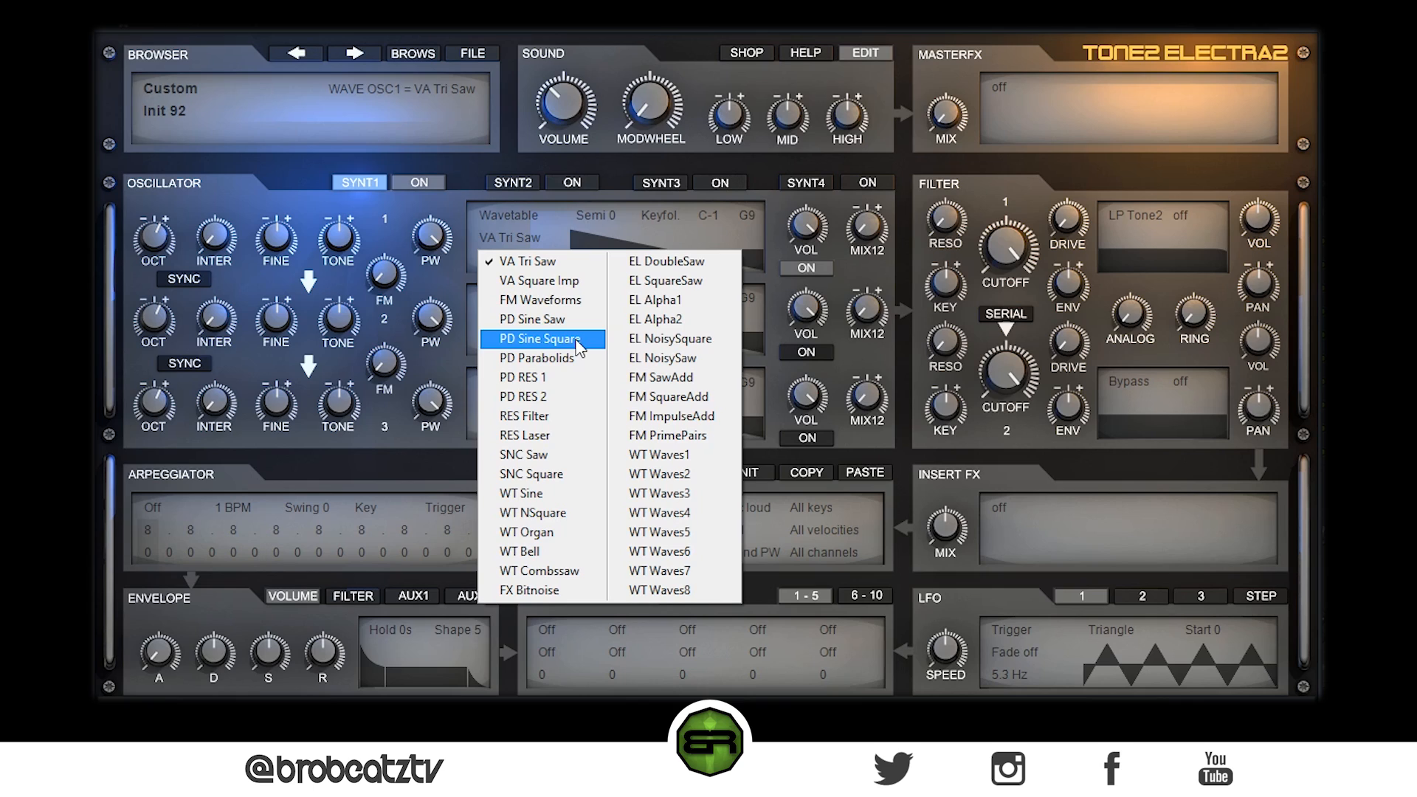
Step: Set Synt1's first oscillator to the PD Sine Square wave with pulse width 72, and raise the main volume slightly
click(538, 339)
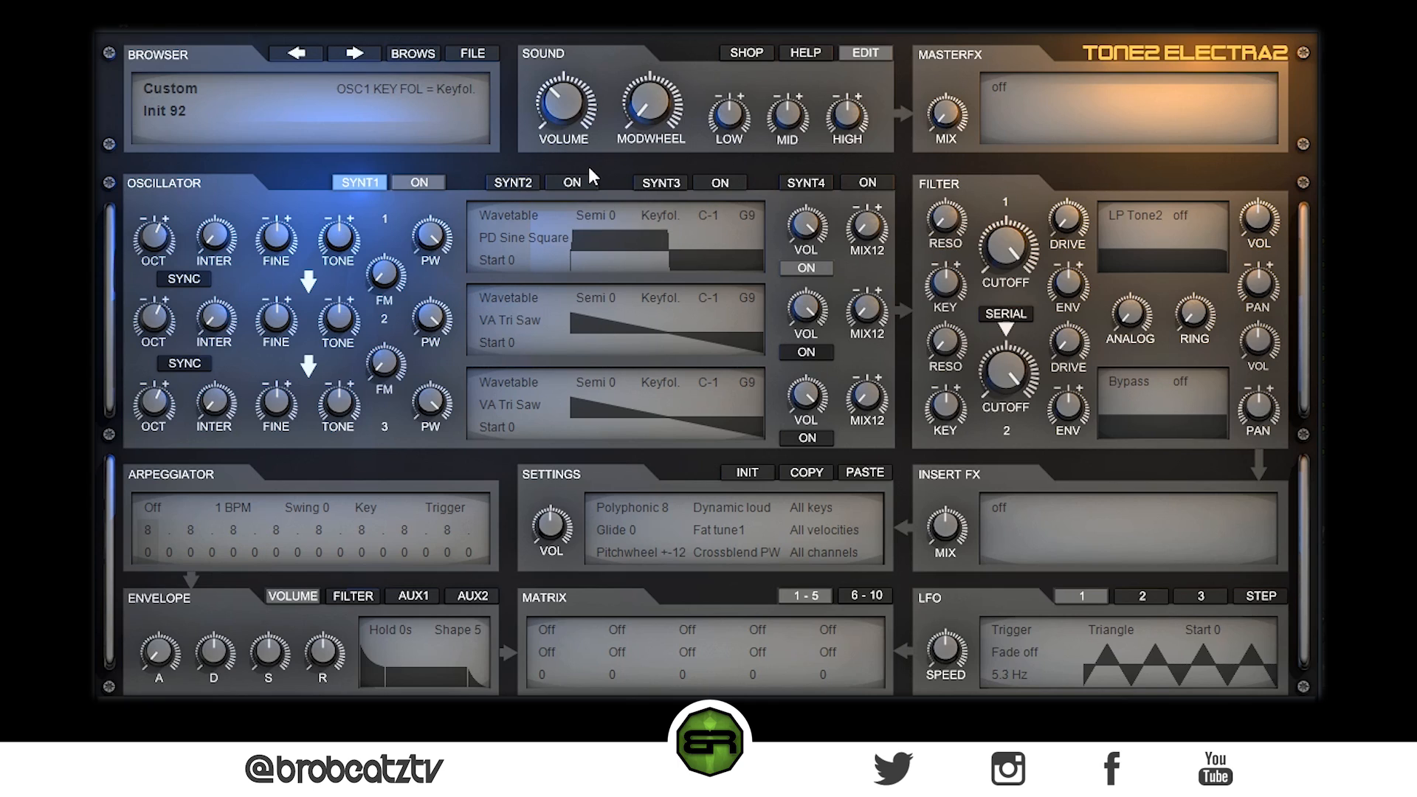
drag(561, 105, 567, 77)
drag(430, 238, 423, 294)
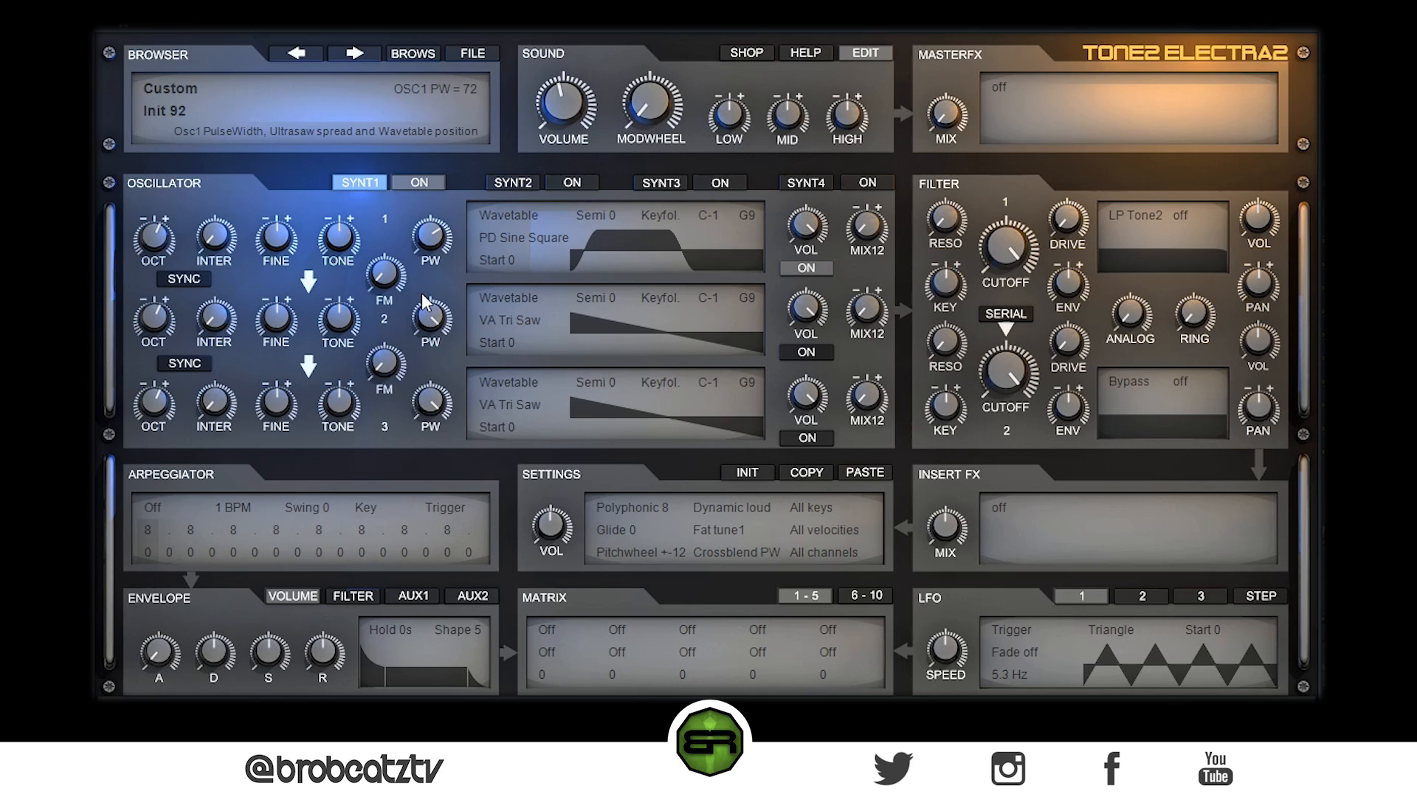
click(434, 227)
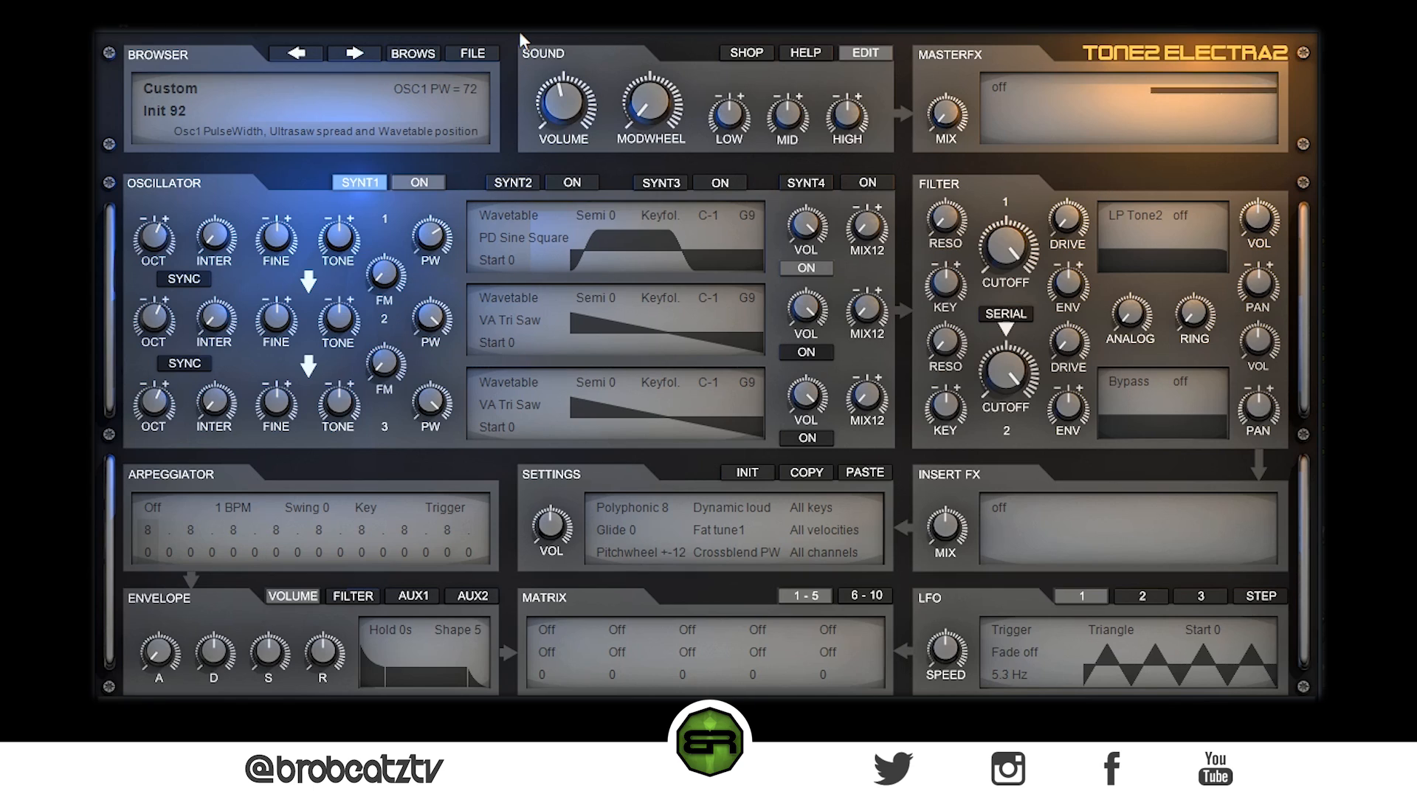
drag(424, 237, 432, 245)
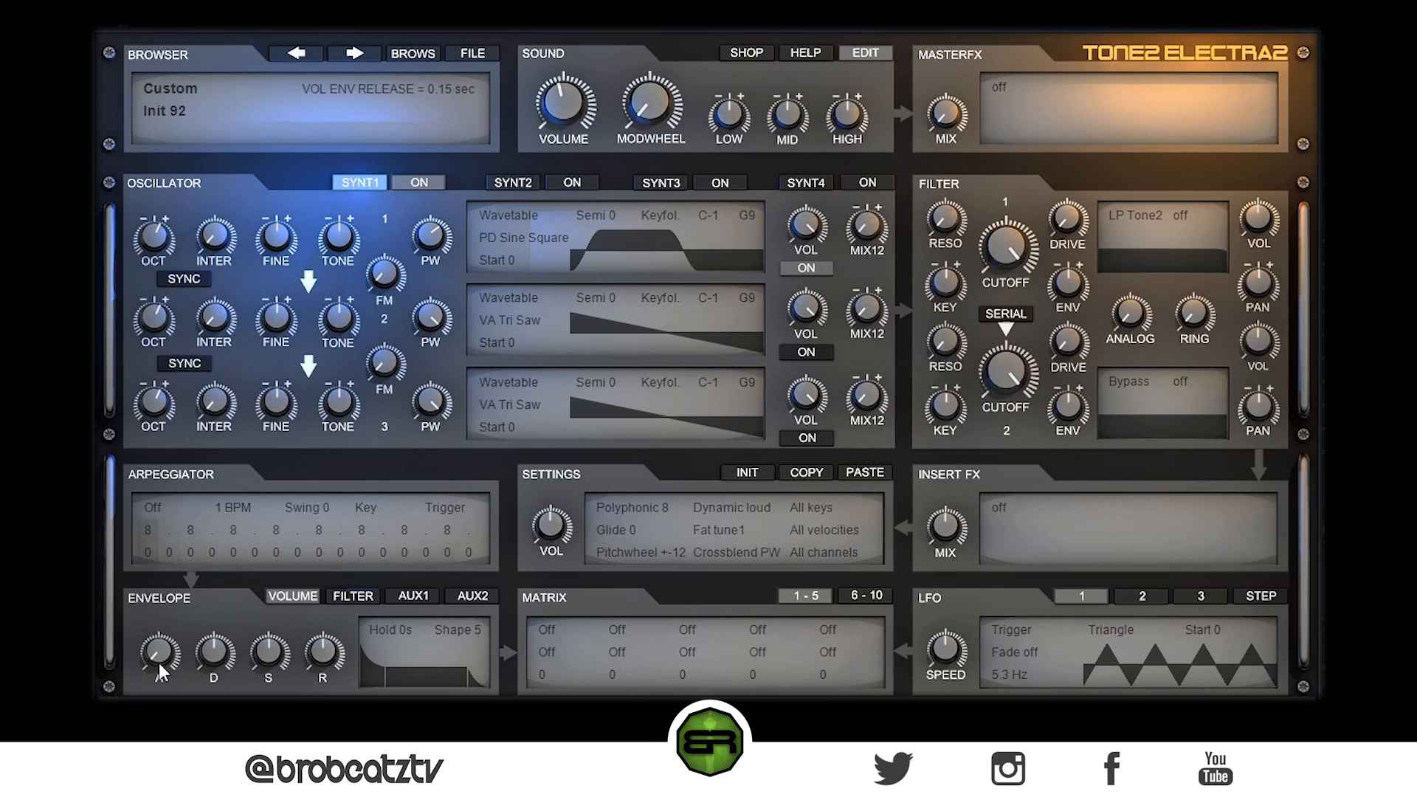
Step: Raise the volume envelope's attack slightly and lengthen its release
mouse_move(155, 651)
drag(155, 651, 159, 631)
mouse_move(325, 650)
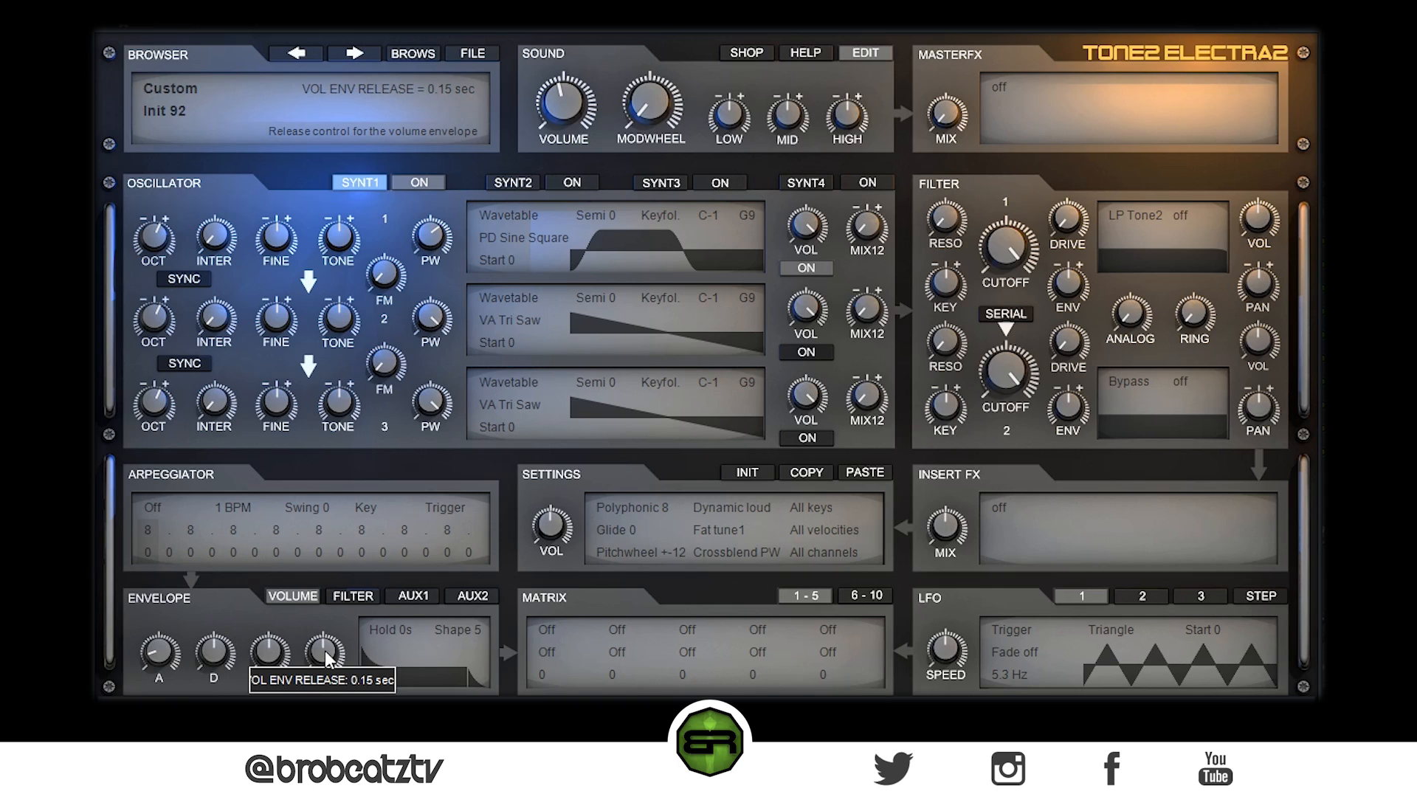
mouse_move(218, 639)
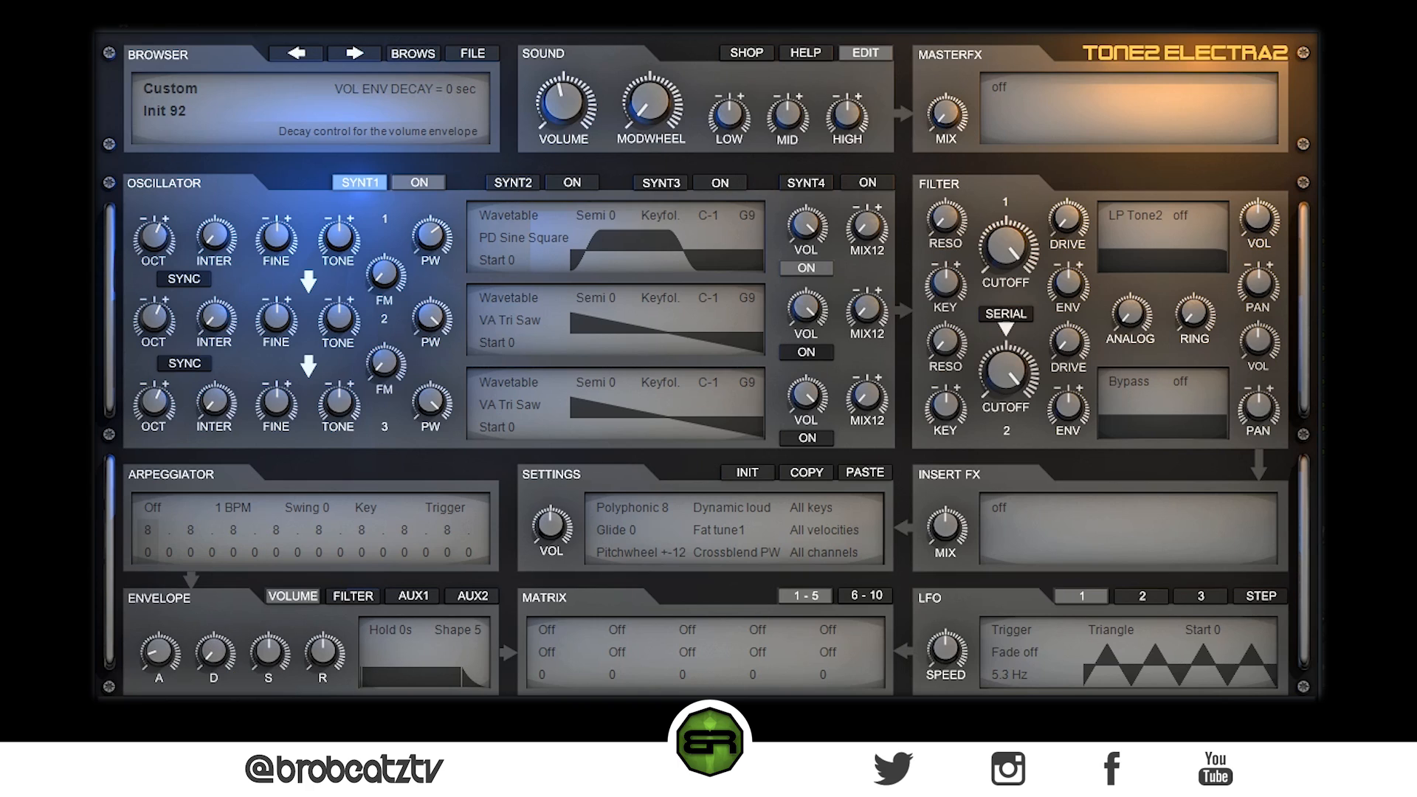
mouse_move(272, 650)
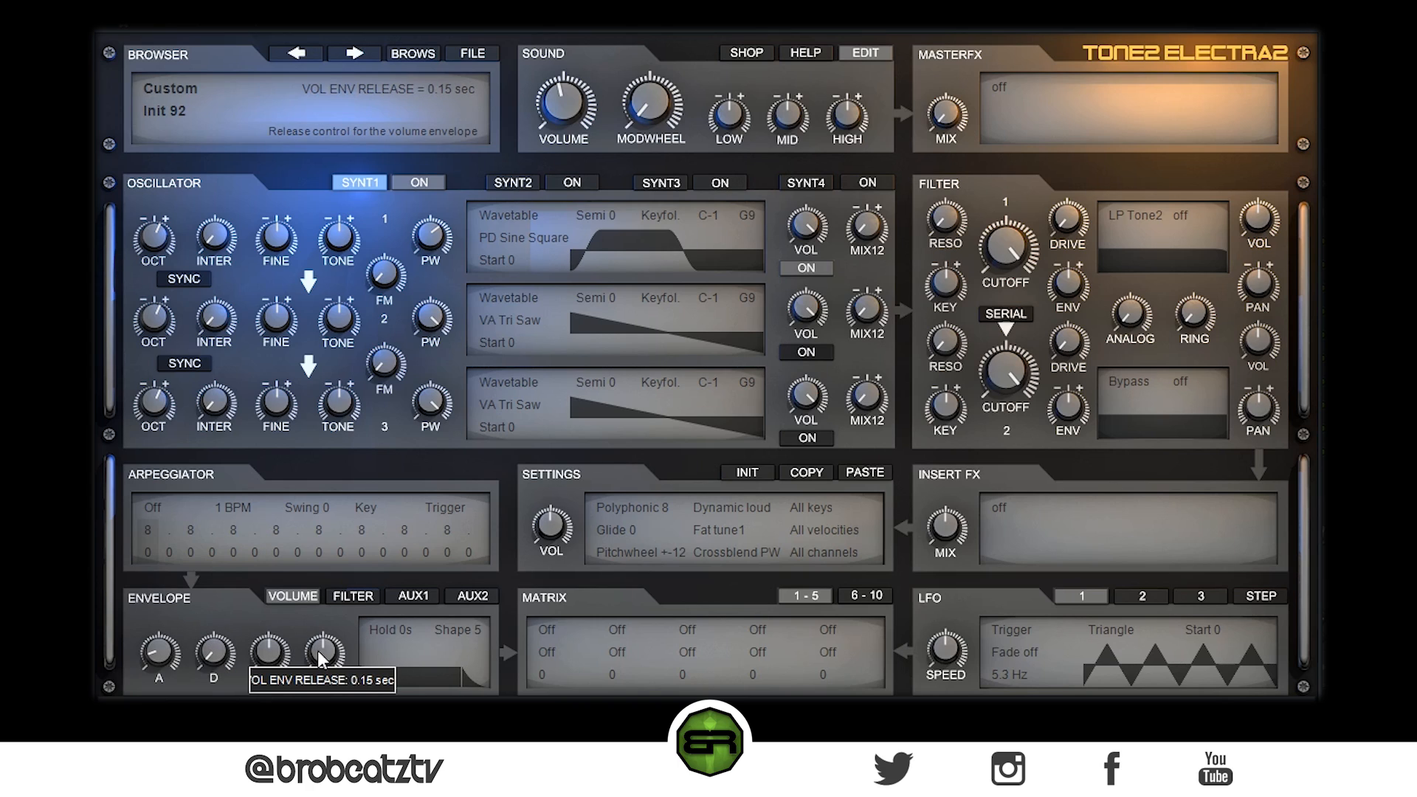
mouse_move(318, 651)
mouse_down()
mouse_move(322, 609)
mouse_move(322, 668)
mouse_up()
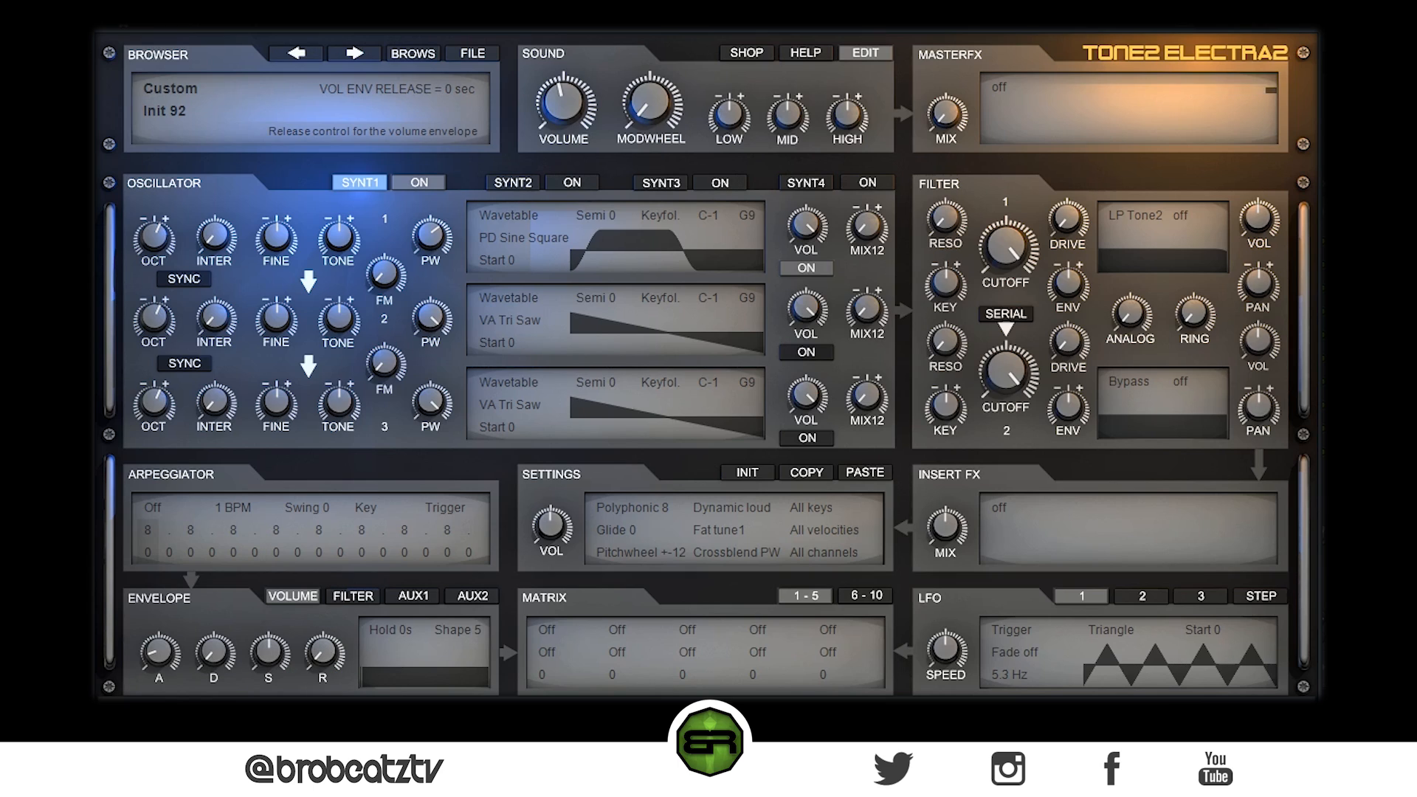
drag(327, 666, 330, 507)
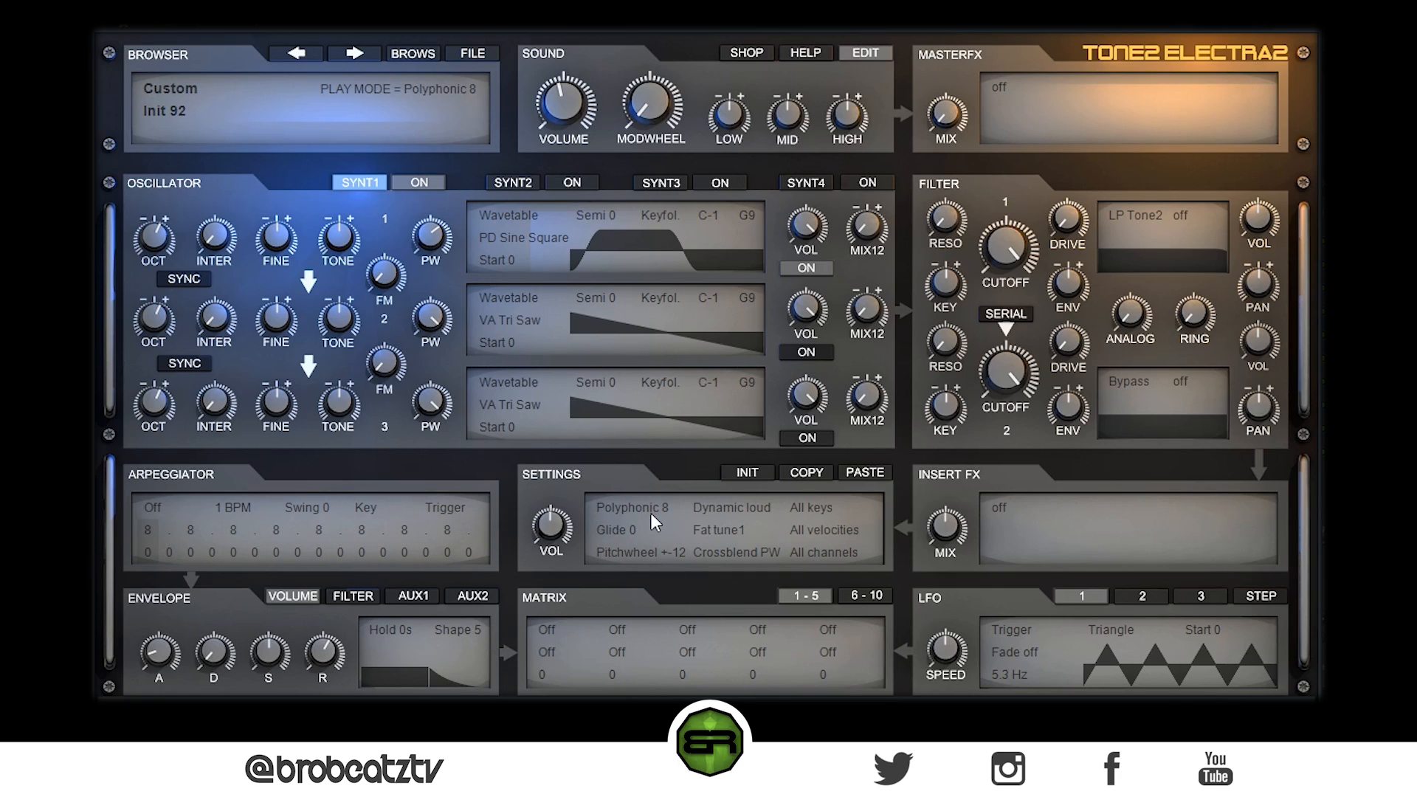
Step: Set the play mode to Legato, and try a glide time of 42 before returning it to 0
mouse_move(652, 513)
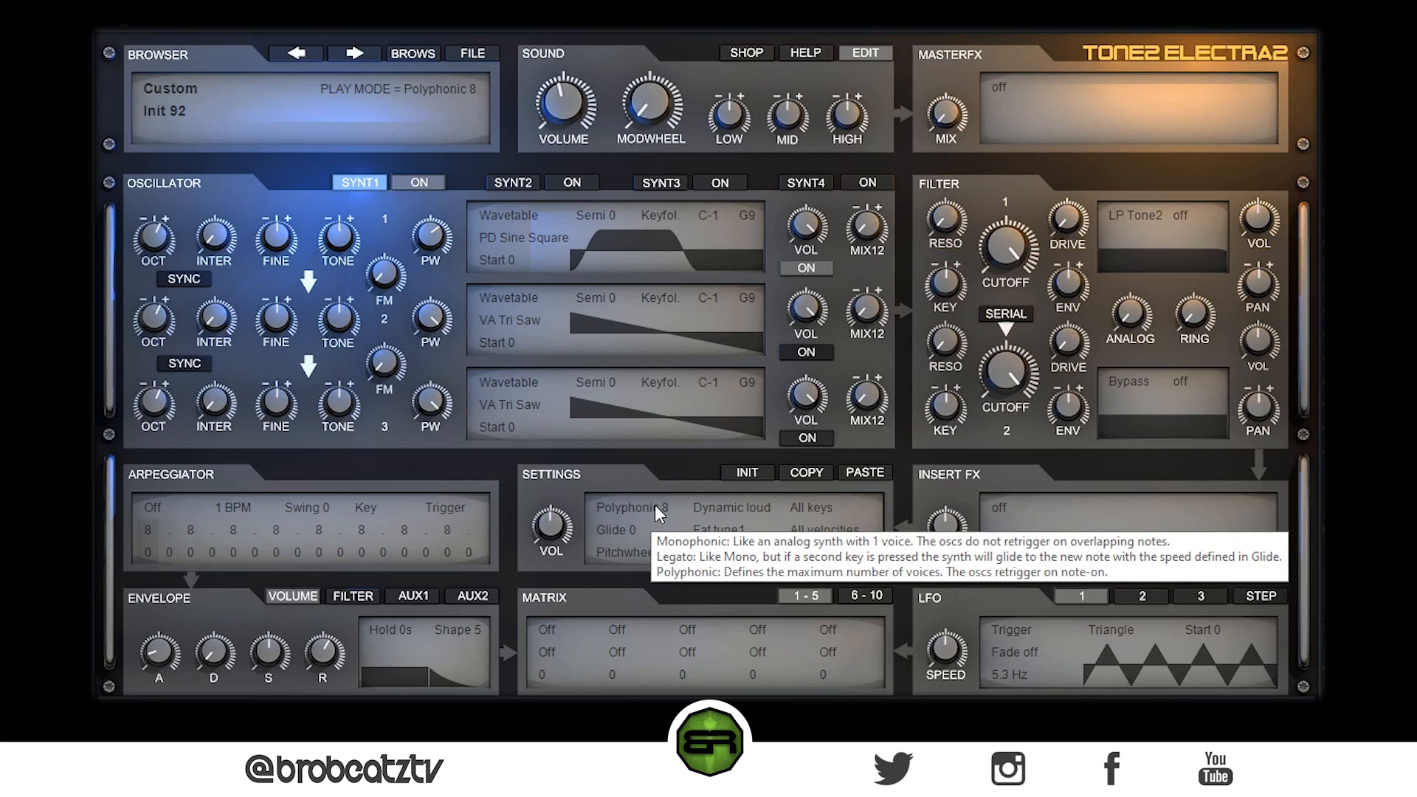
click(654, 508)
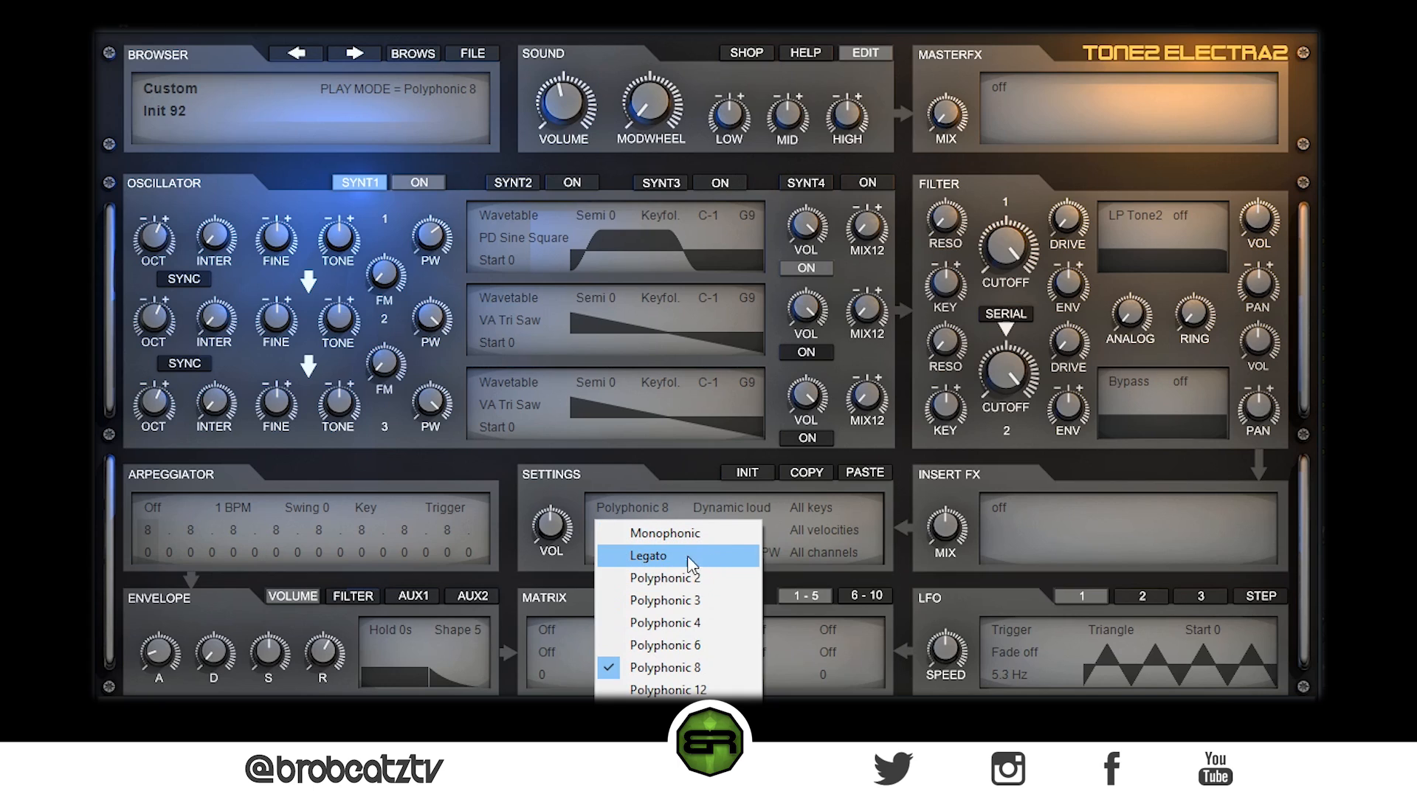
click(634, 535)
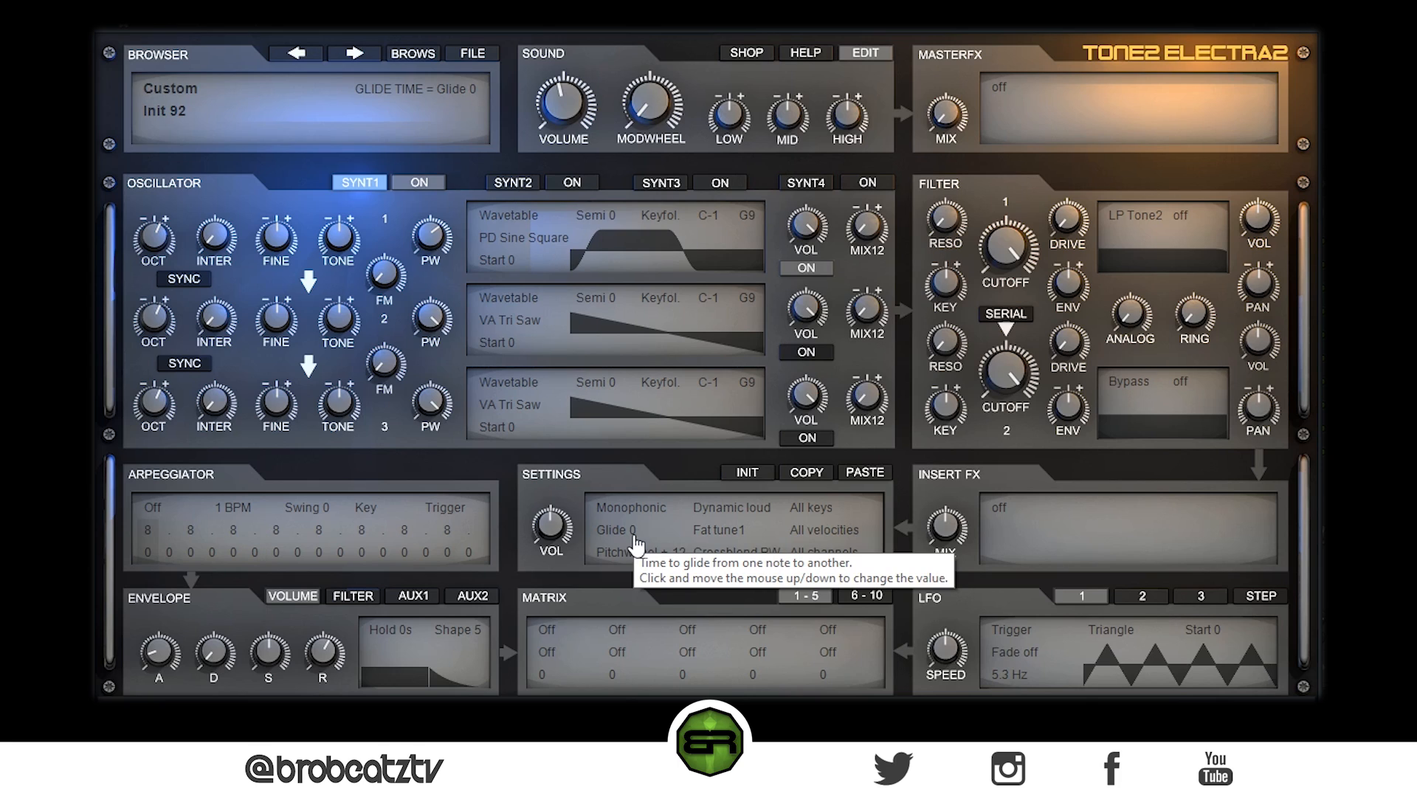
click(662, 507)
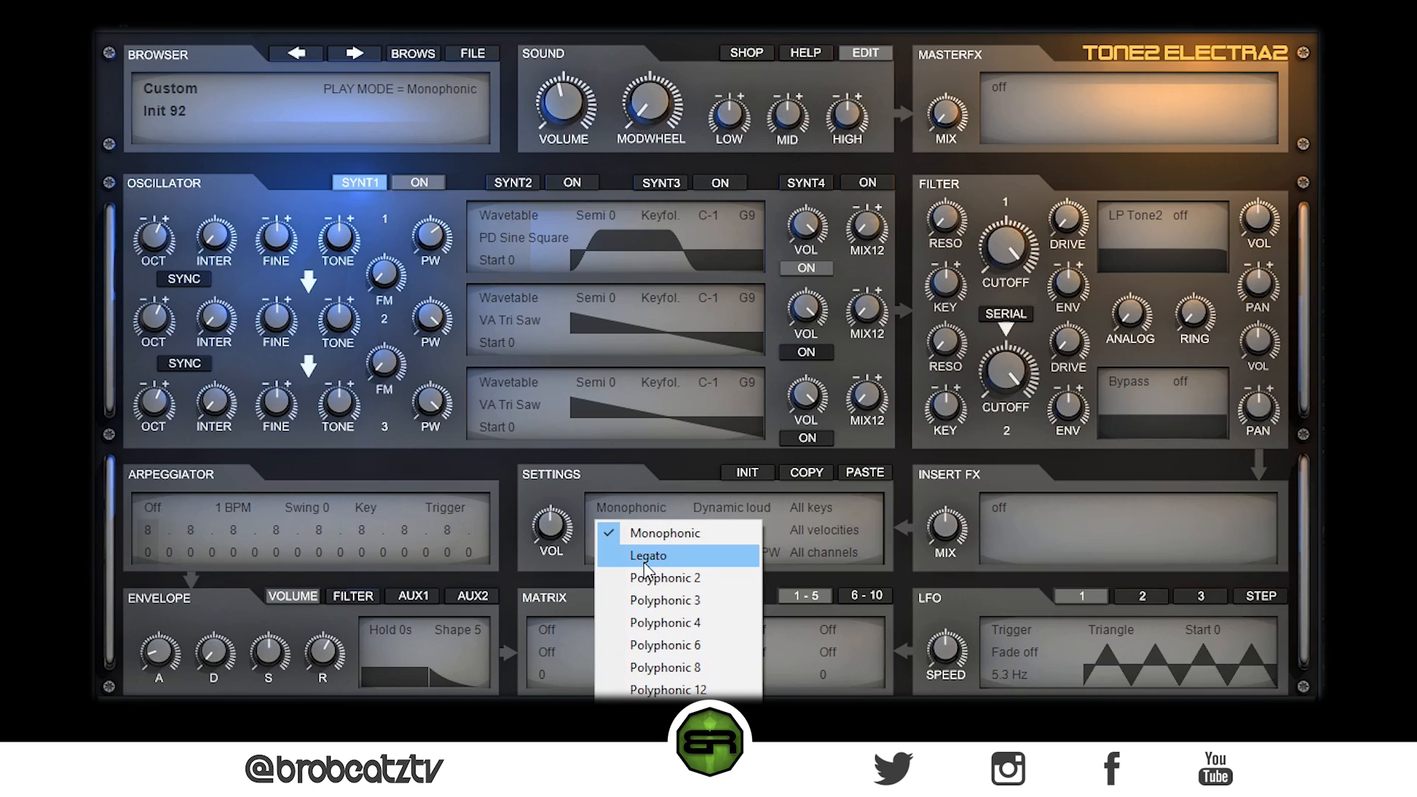
click(643, 561)
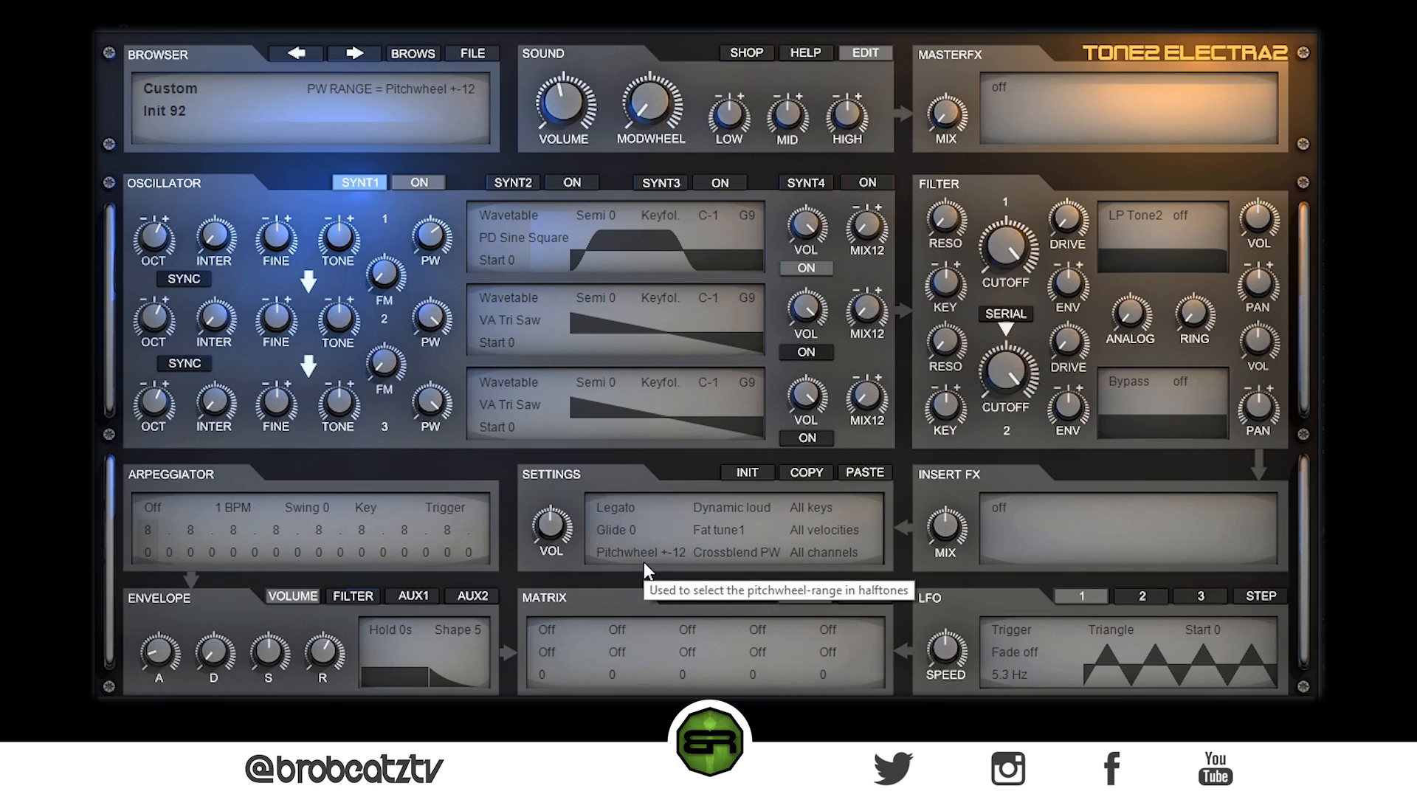
drag(636, 532, 646, 451)
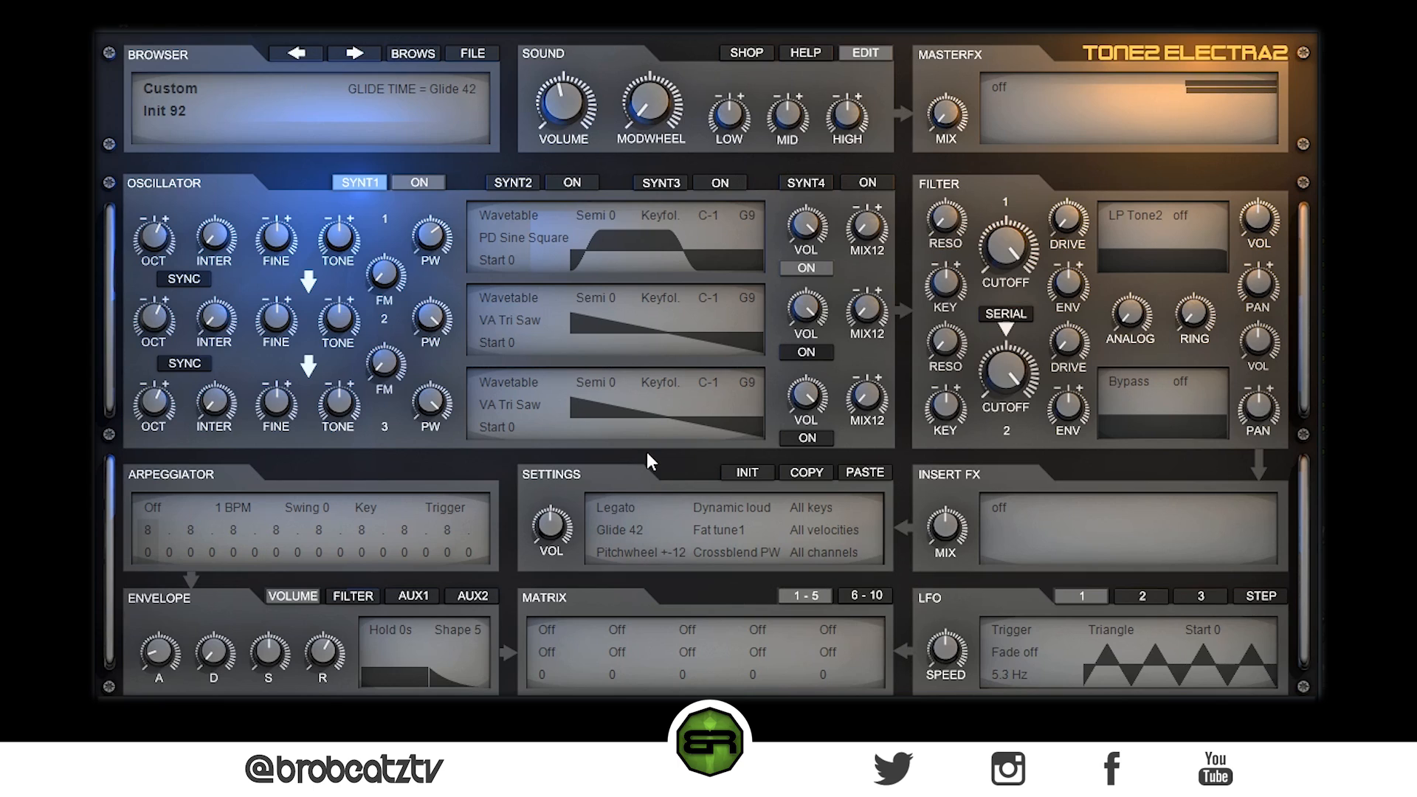
drag(637, 532, 635, 609)
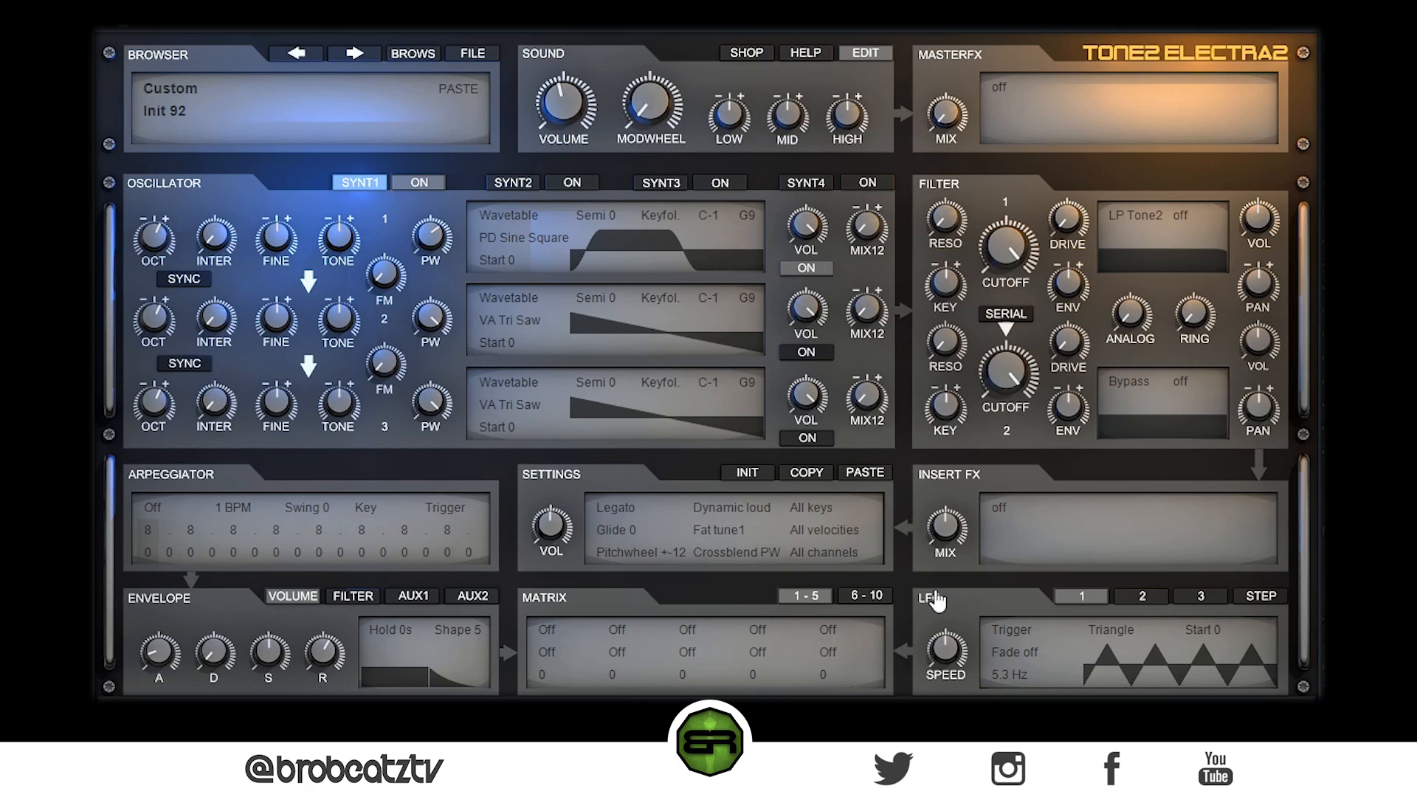
Step: Try Chorus, Flanger and Tremolo in turn as Synt1's insert effect
click(1017, 503)
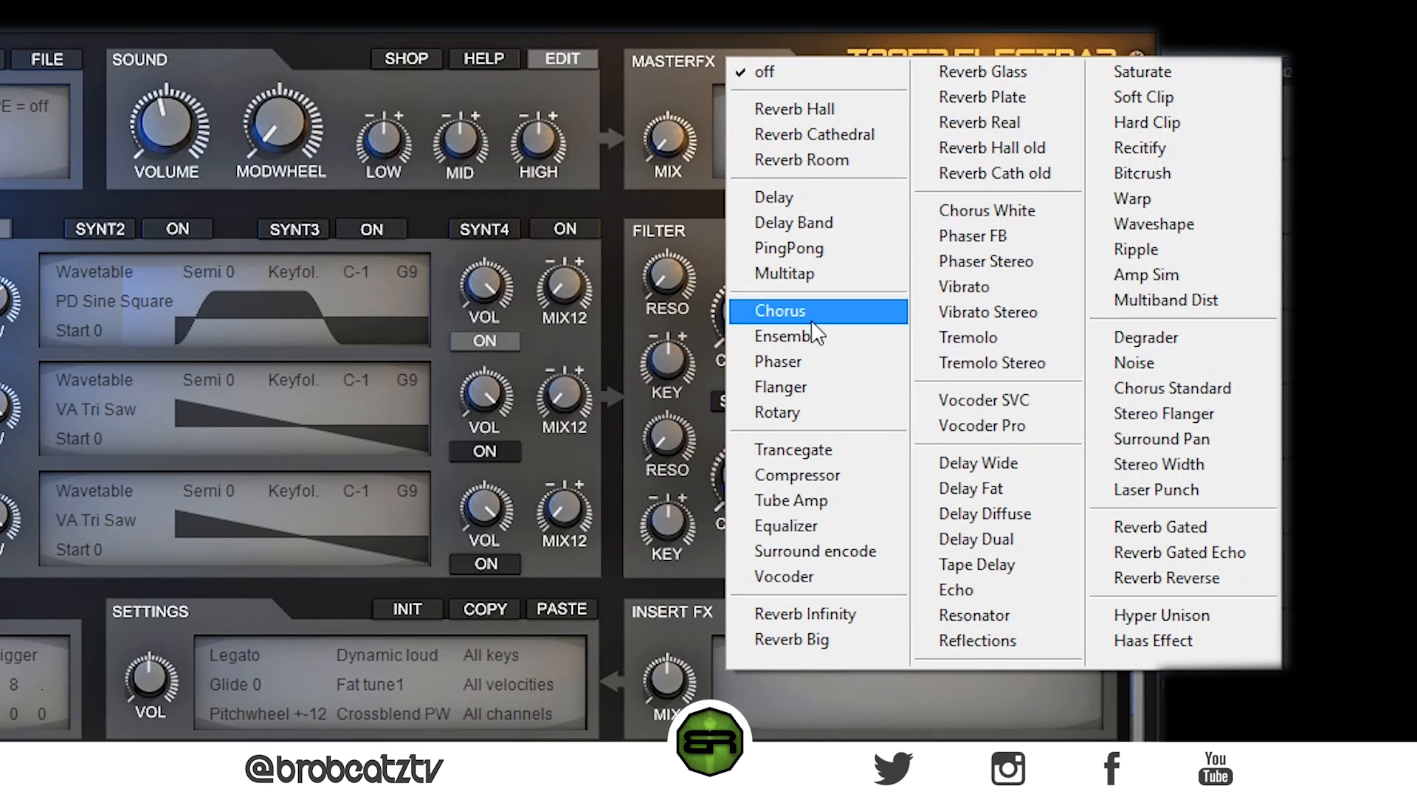
click(812, 314)
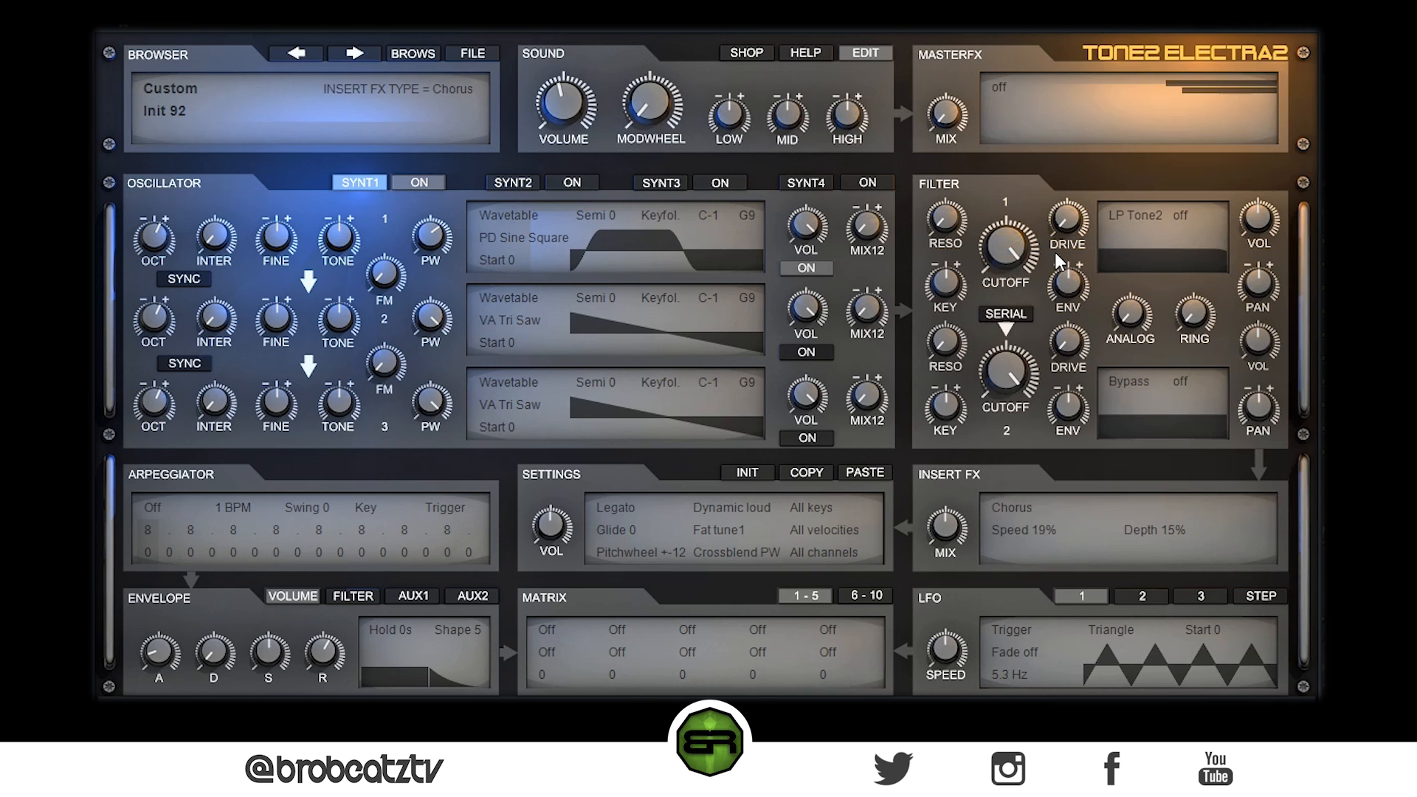
click(1014, 497)
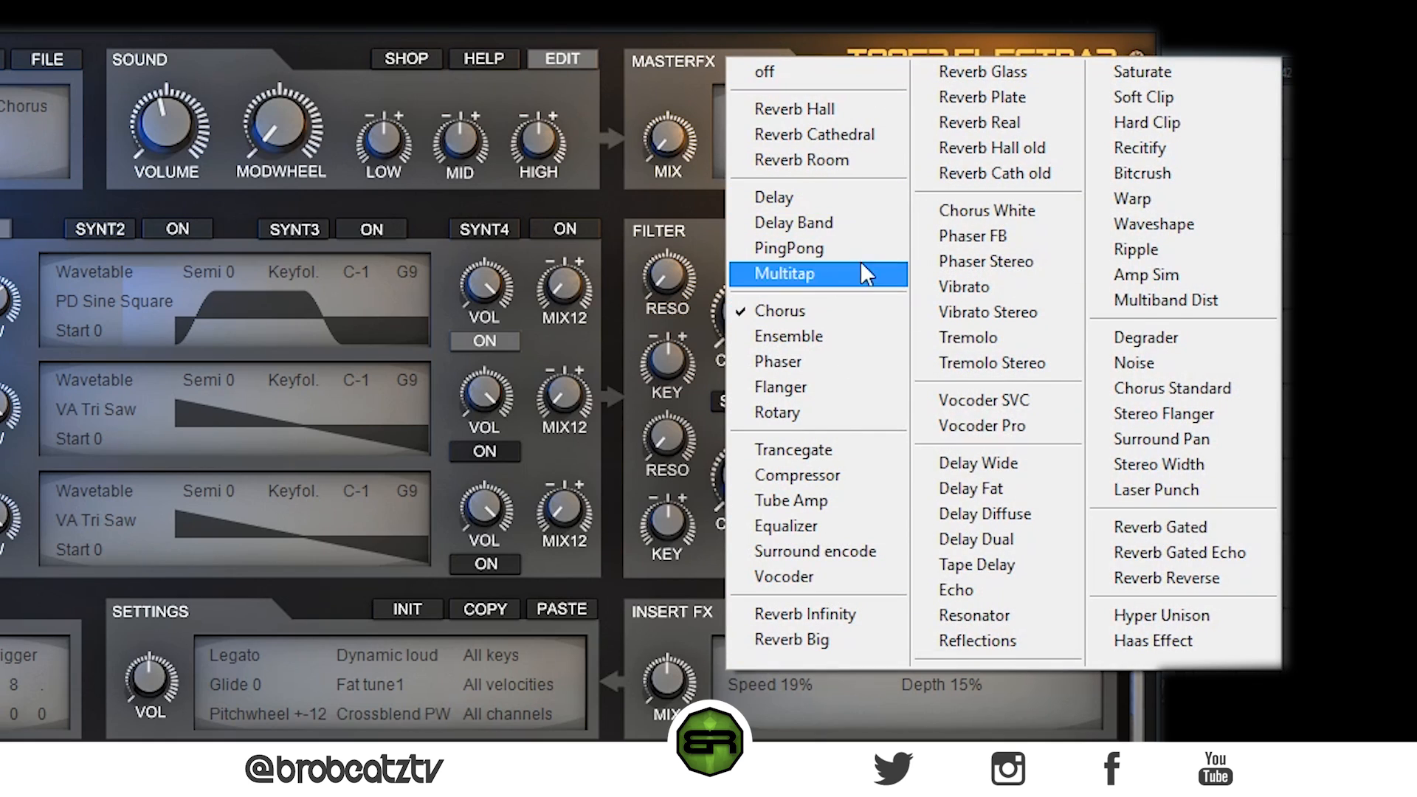
click(833, 387)
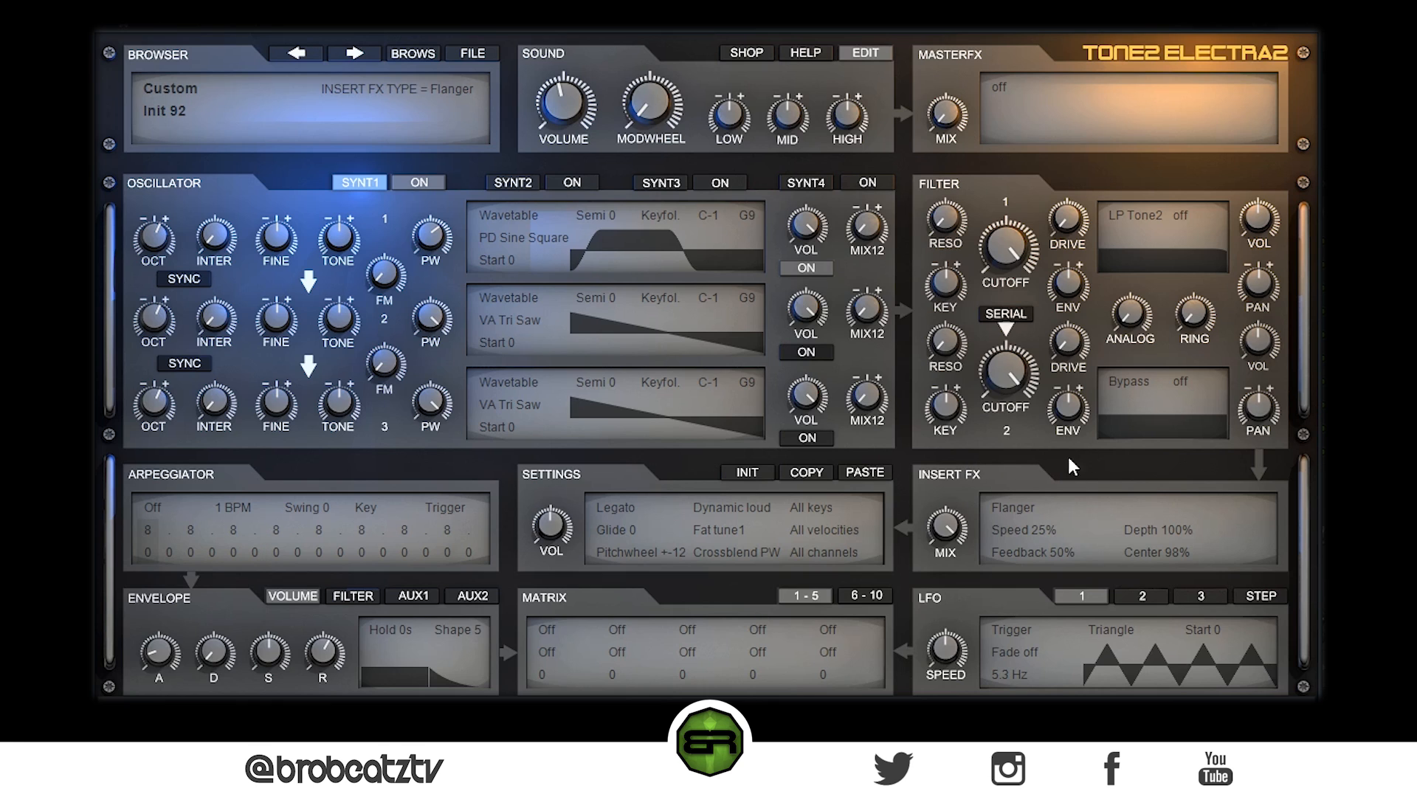
click(1022, 508)
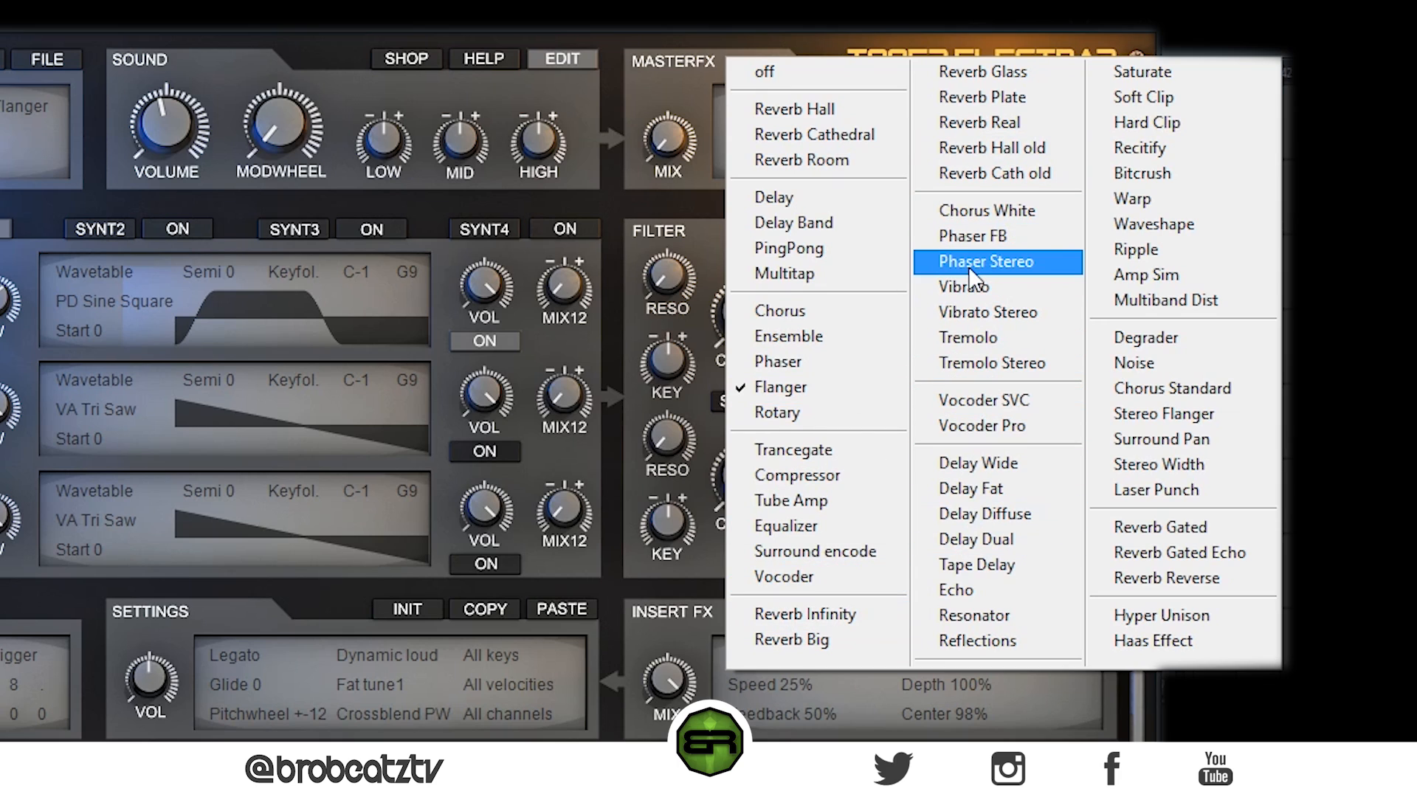
click(968, 336)
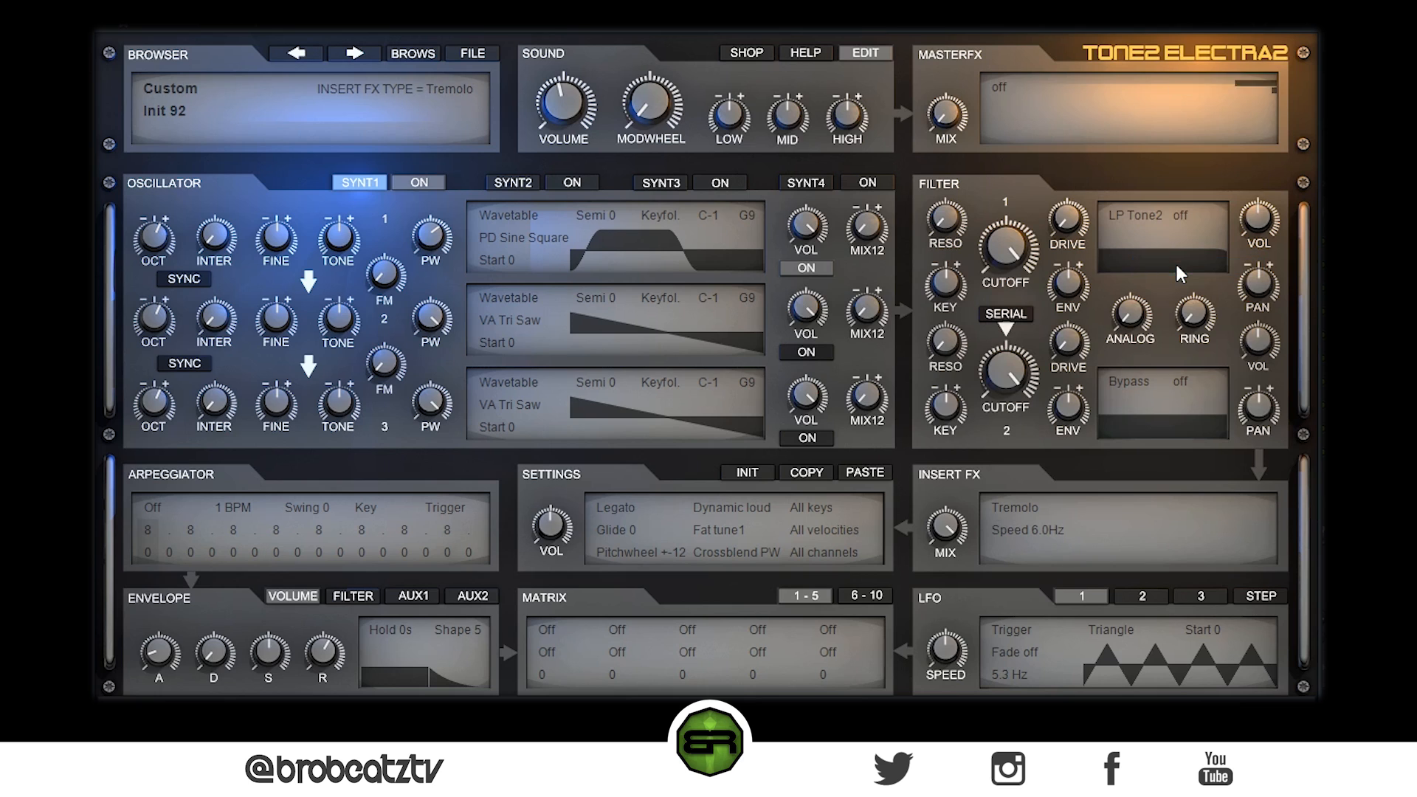
Step: Set the insert effect to Vibrato with a depth of 100% and a speed of 1.9 Hz
click(1033, 503)
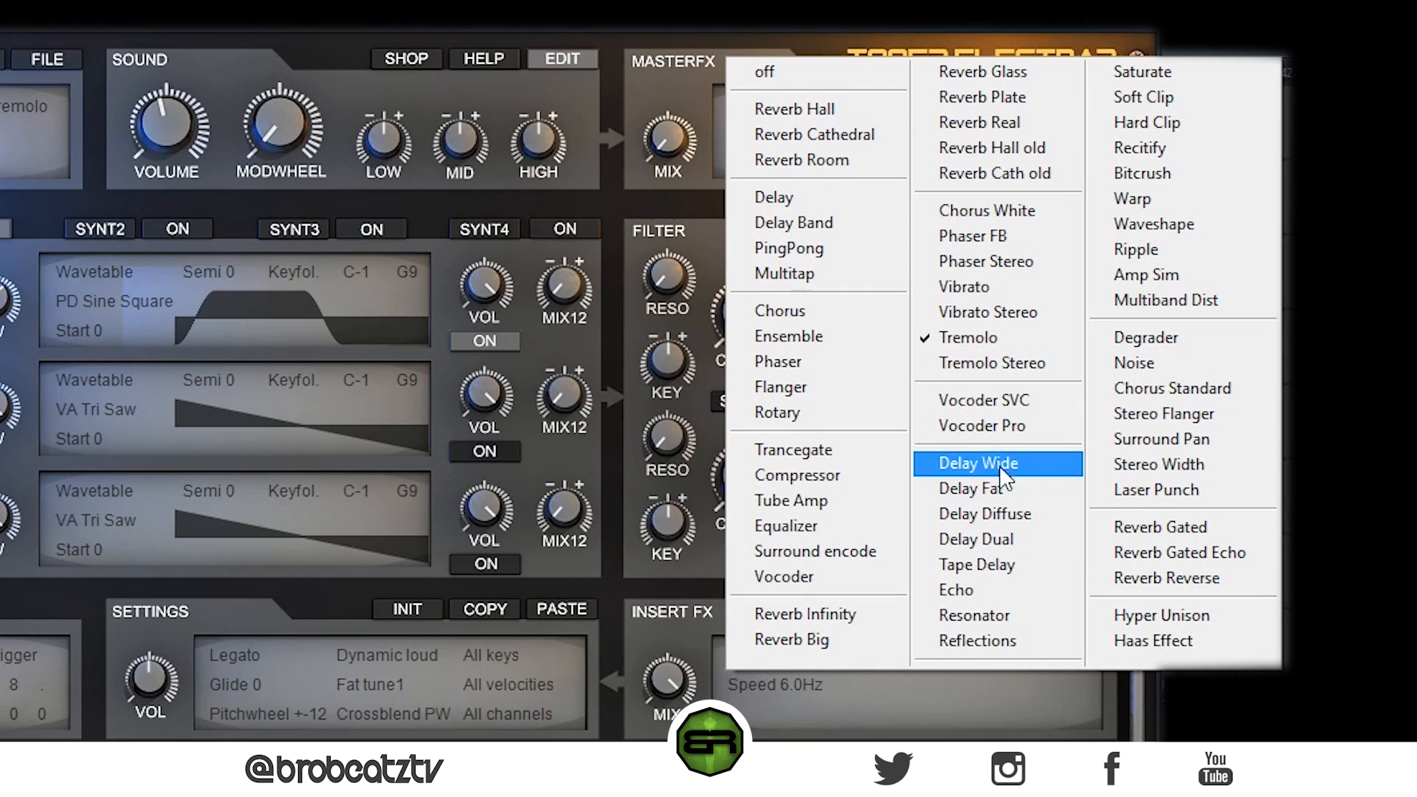
click(997, 285)
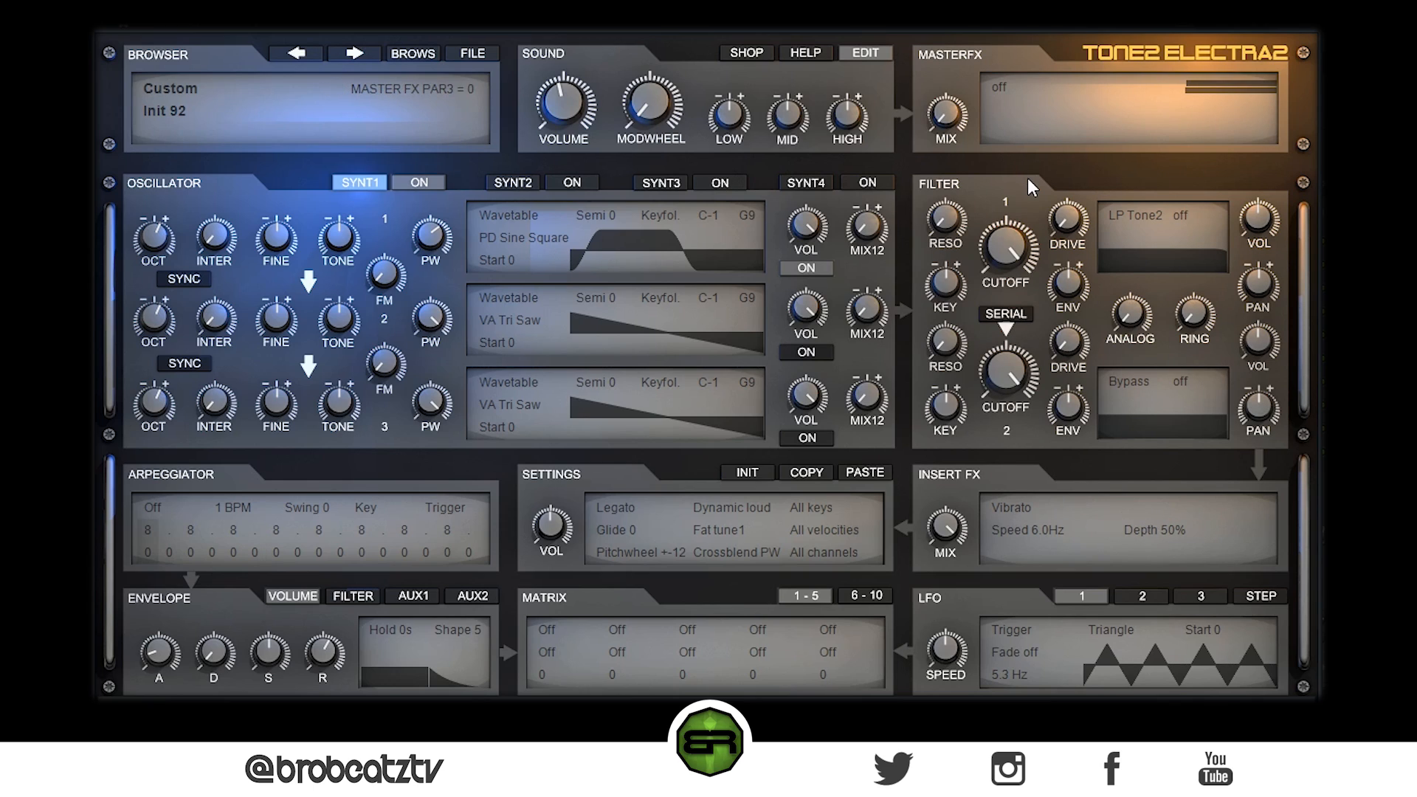
mouse_move(1011, 242)
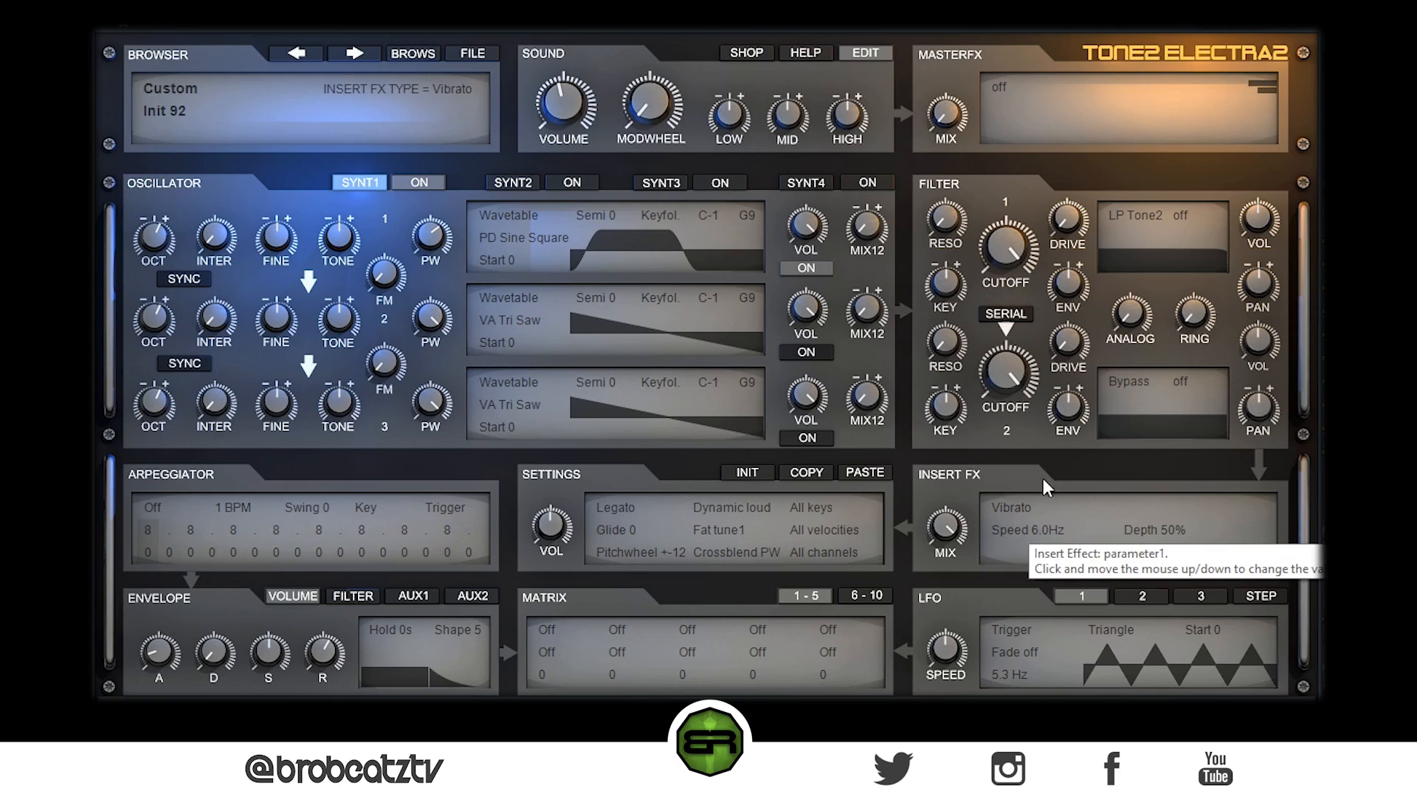
drag(1161, 537, 1175, 279)
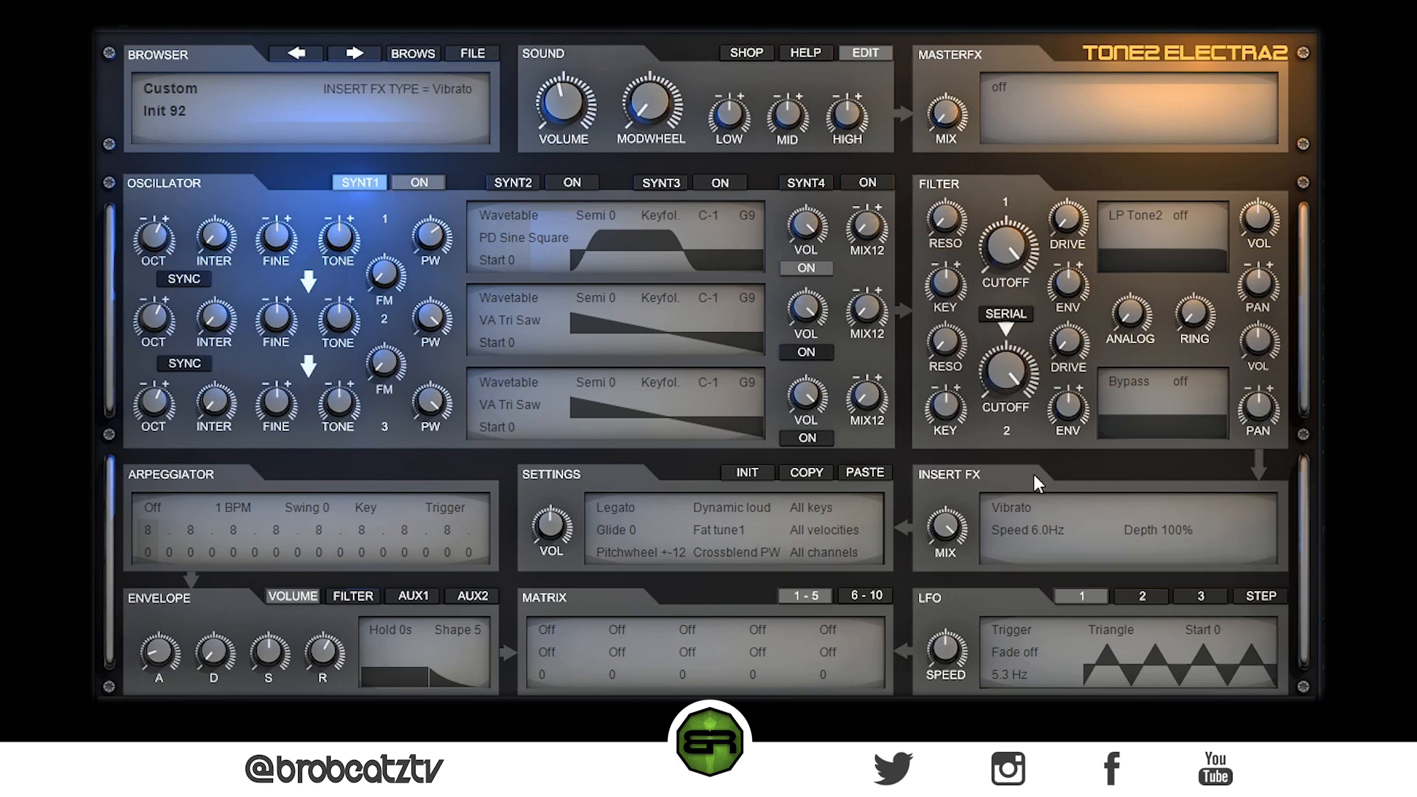
drag(1049, 532, 1064, 599)
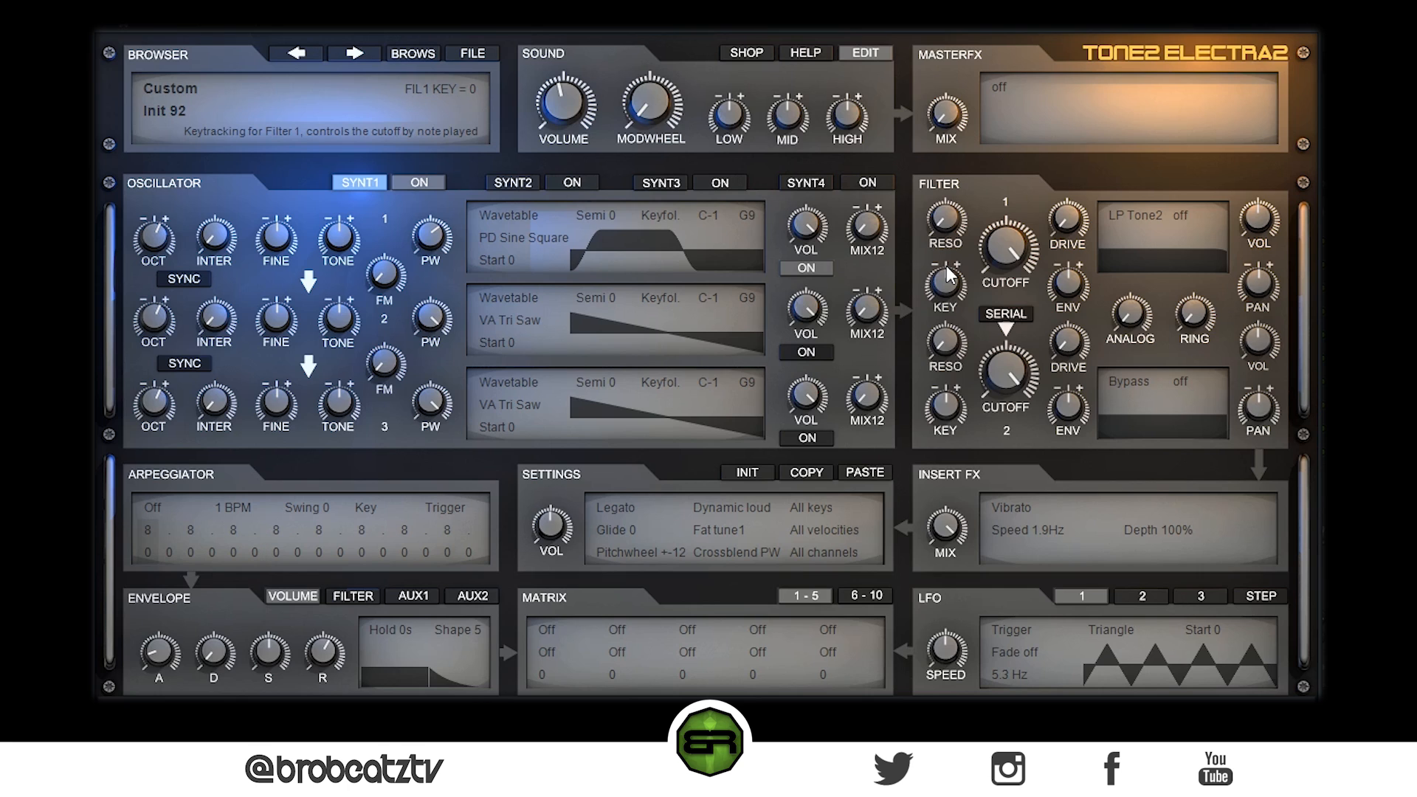
Step: Add Reverb Real as the master effect with decay at 38% and the mix at 13
click(999, 93)
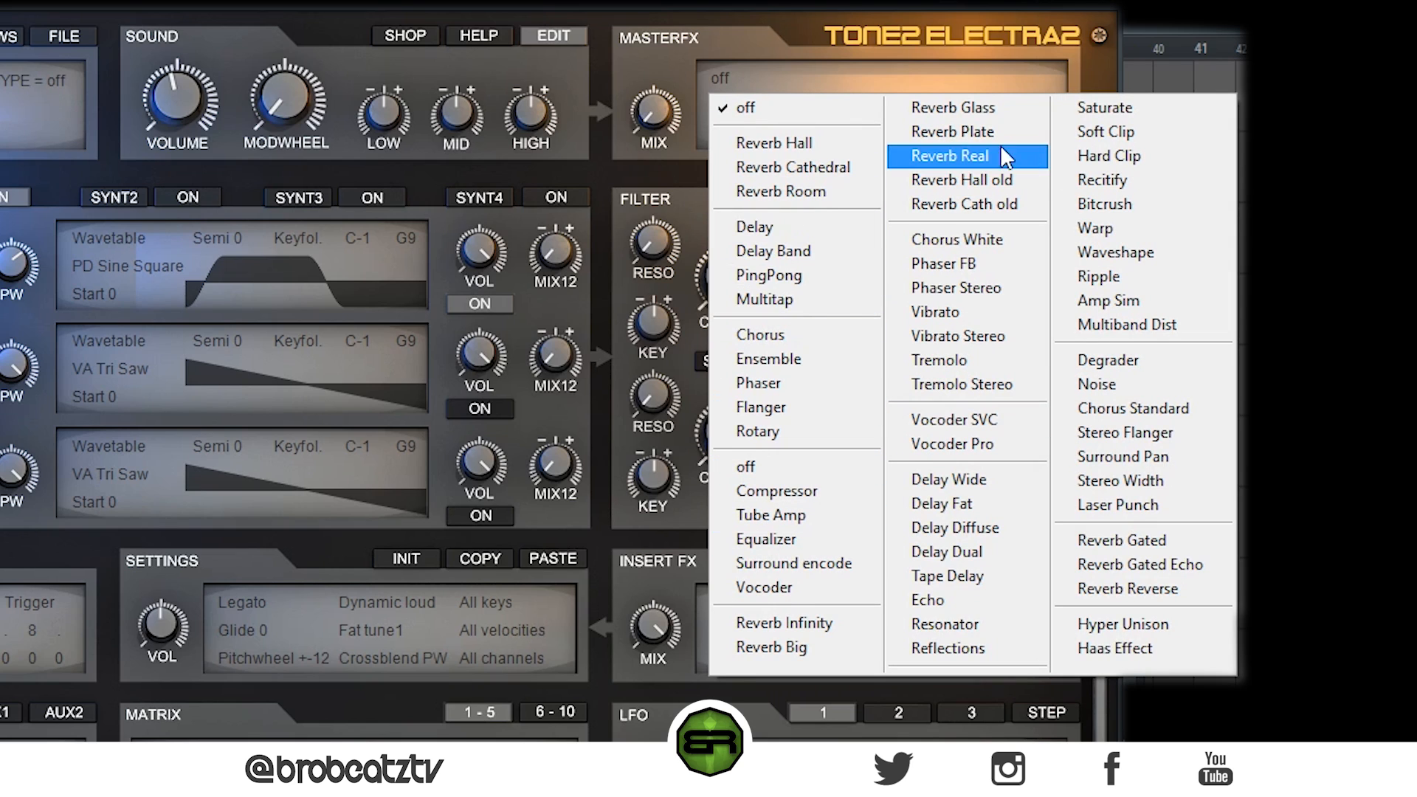
click(971, 157)
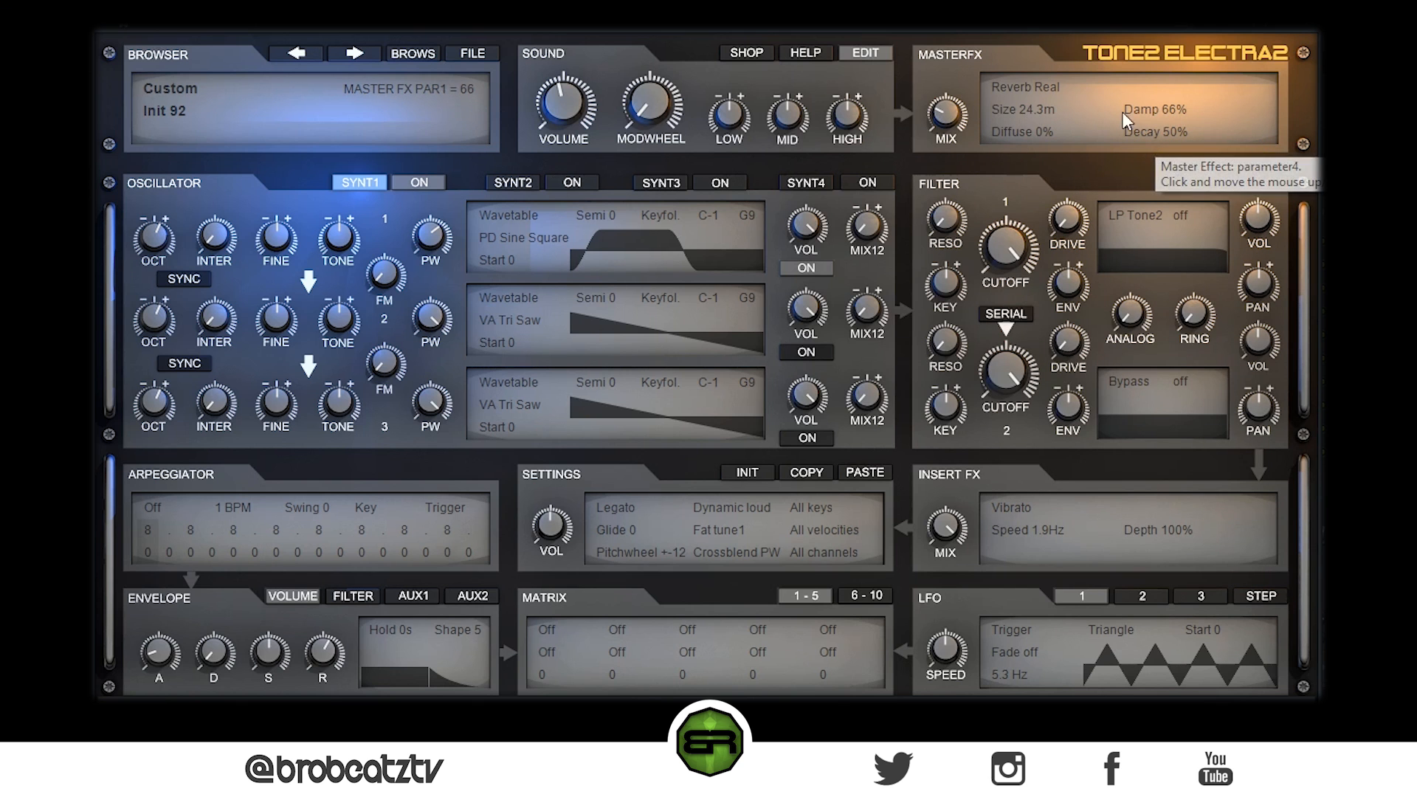
drag(1135, 132, 1136, 128)
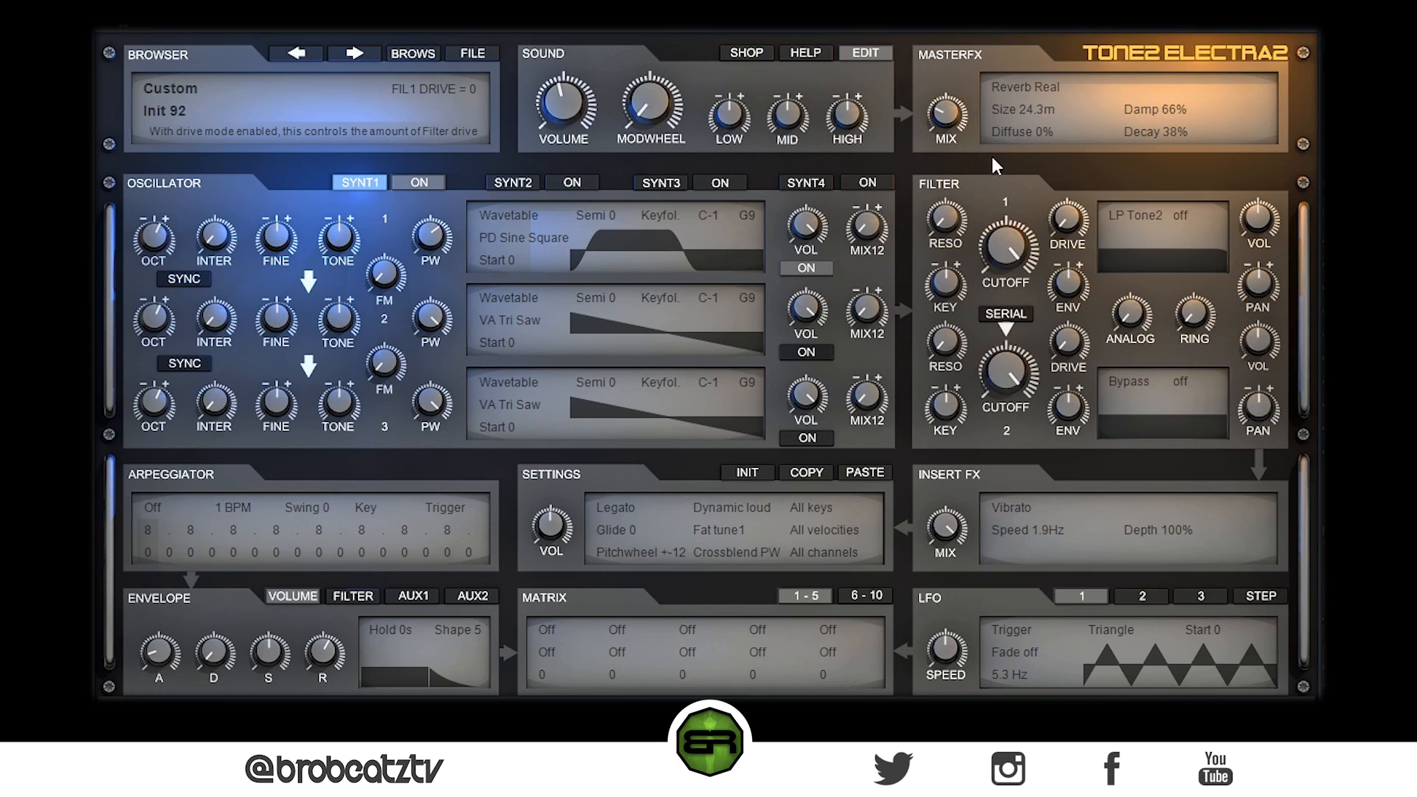
drag(946, 113, 950, 144)
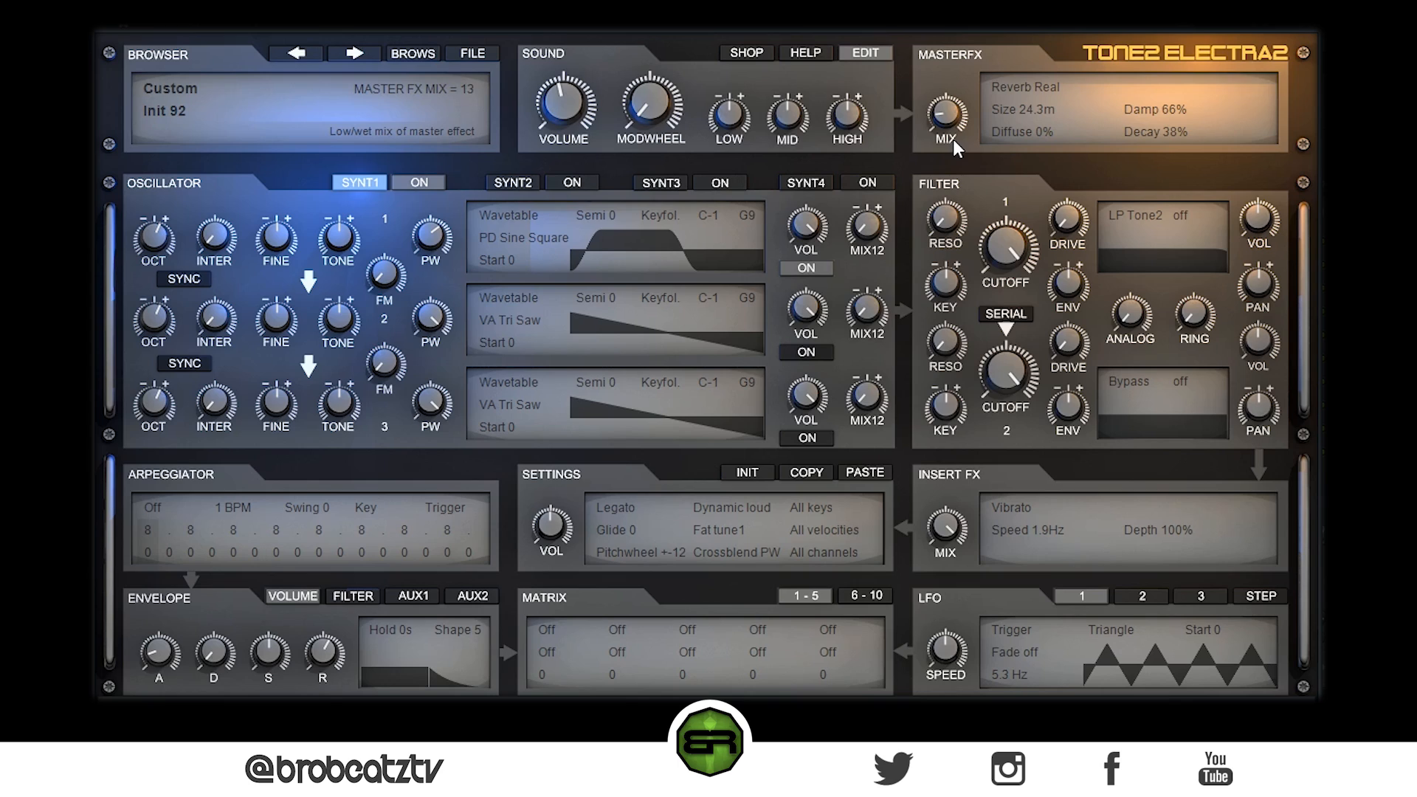
mouse_move(955, 115)
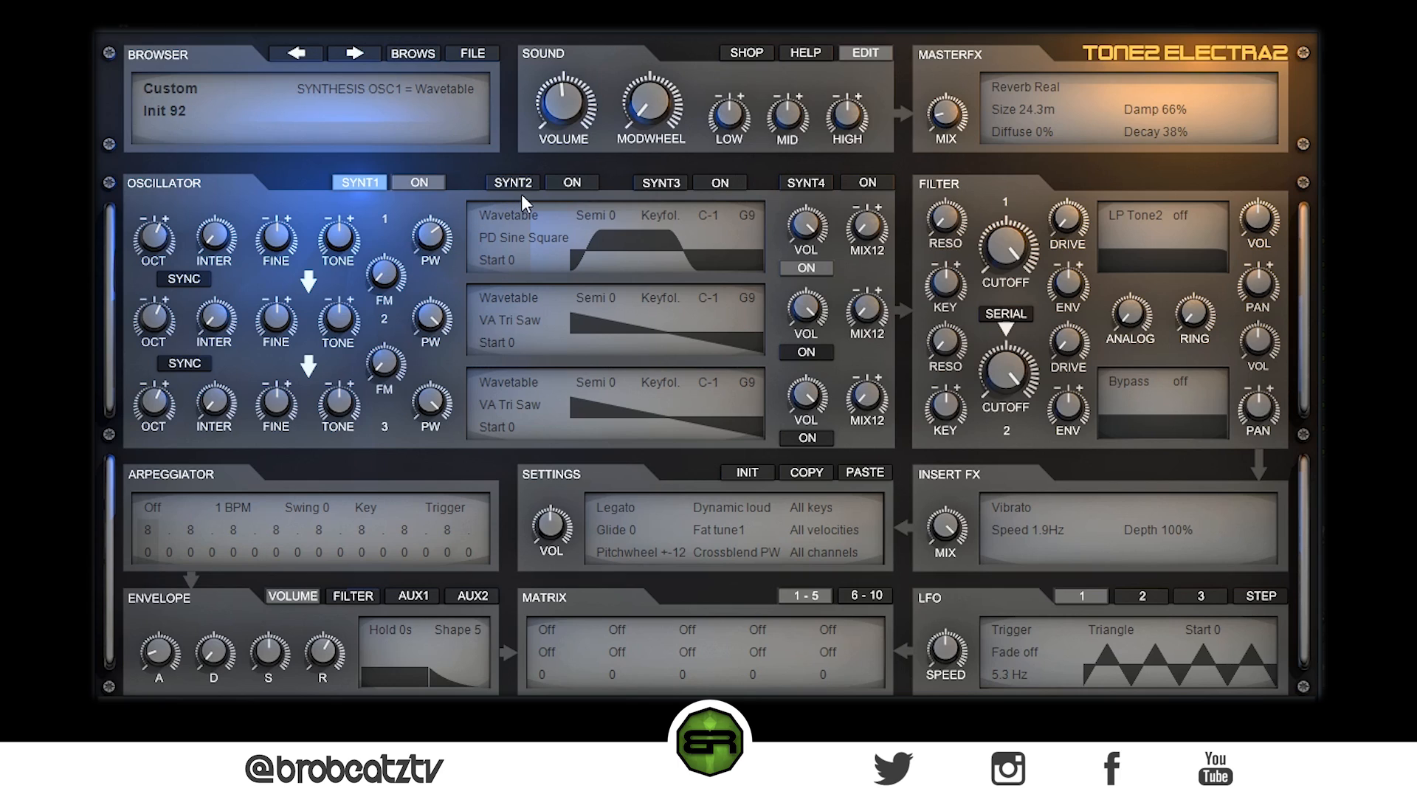
Step: Enable Synt2 and switch its first oscillator's wavetable to PD RES 1
click(569, 184)
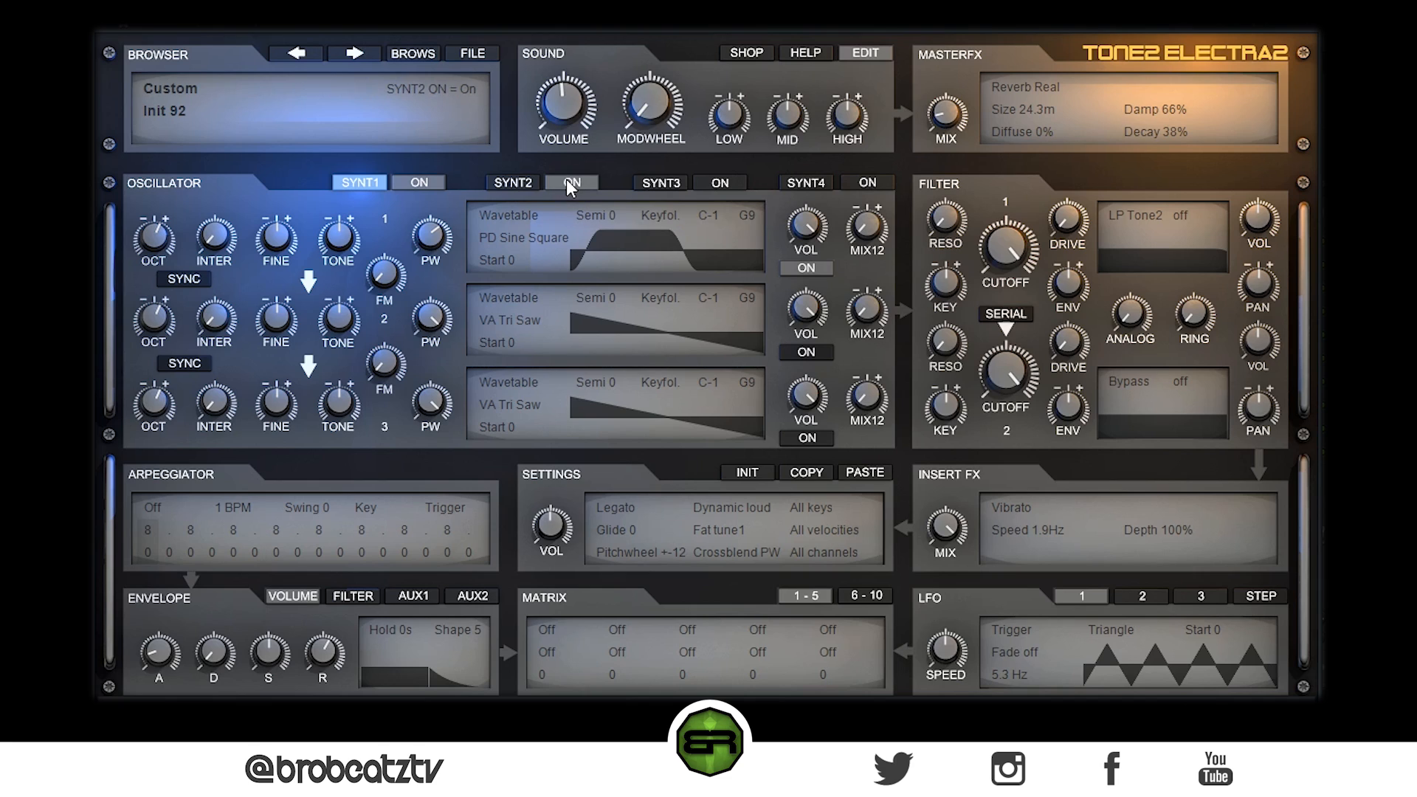
click(520, 186)
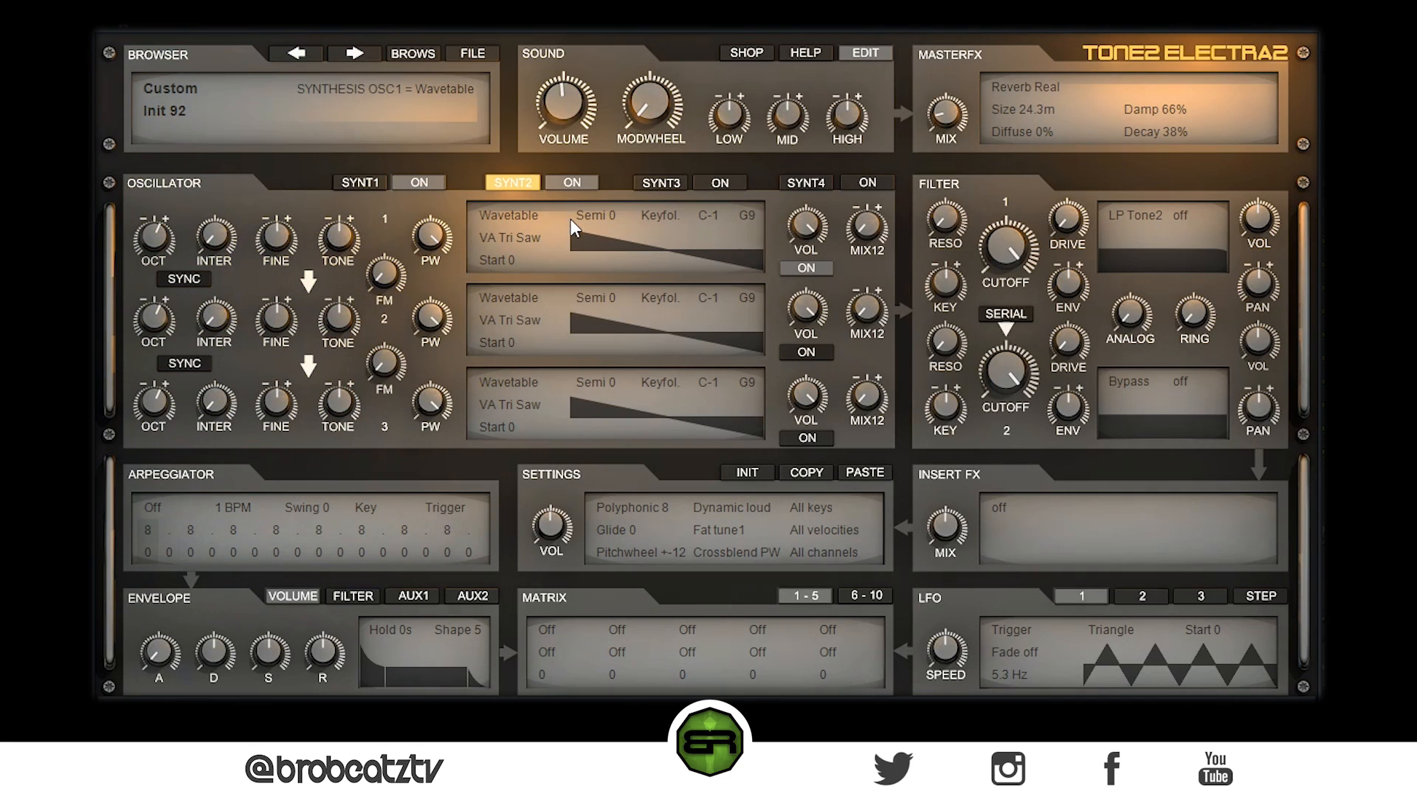
scroll(523, 242, down, 3)
scroll(523, 242, down, 1)
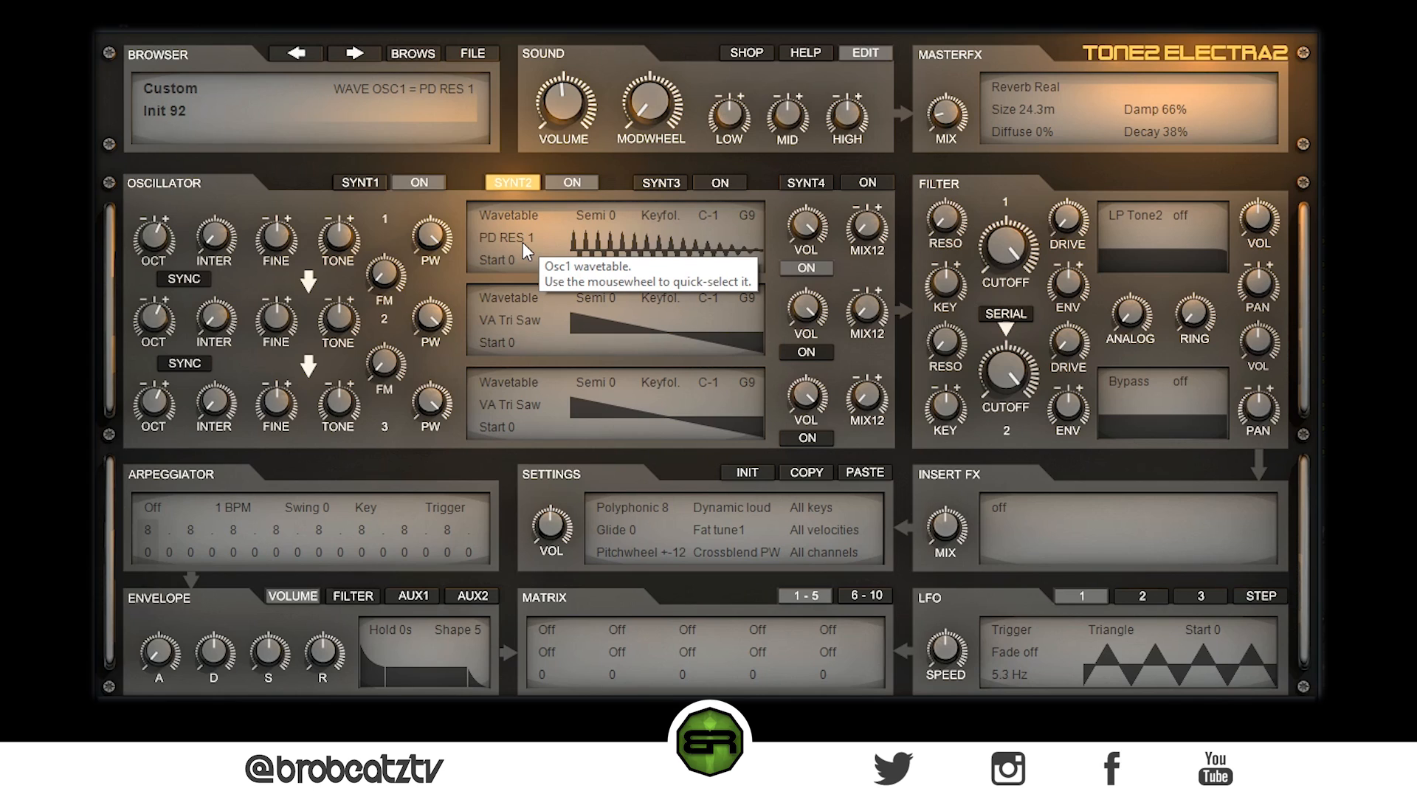
Step: Switch Synt2's first oscillator to the FM SquareAdd wavetable and slightly lower its pulse width and volume
scroll(523, 242, down, 4)
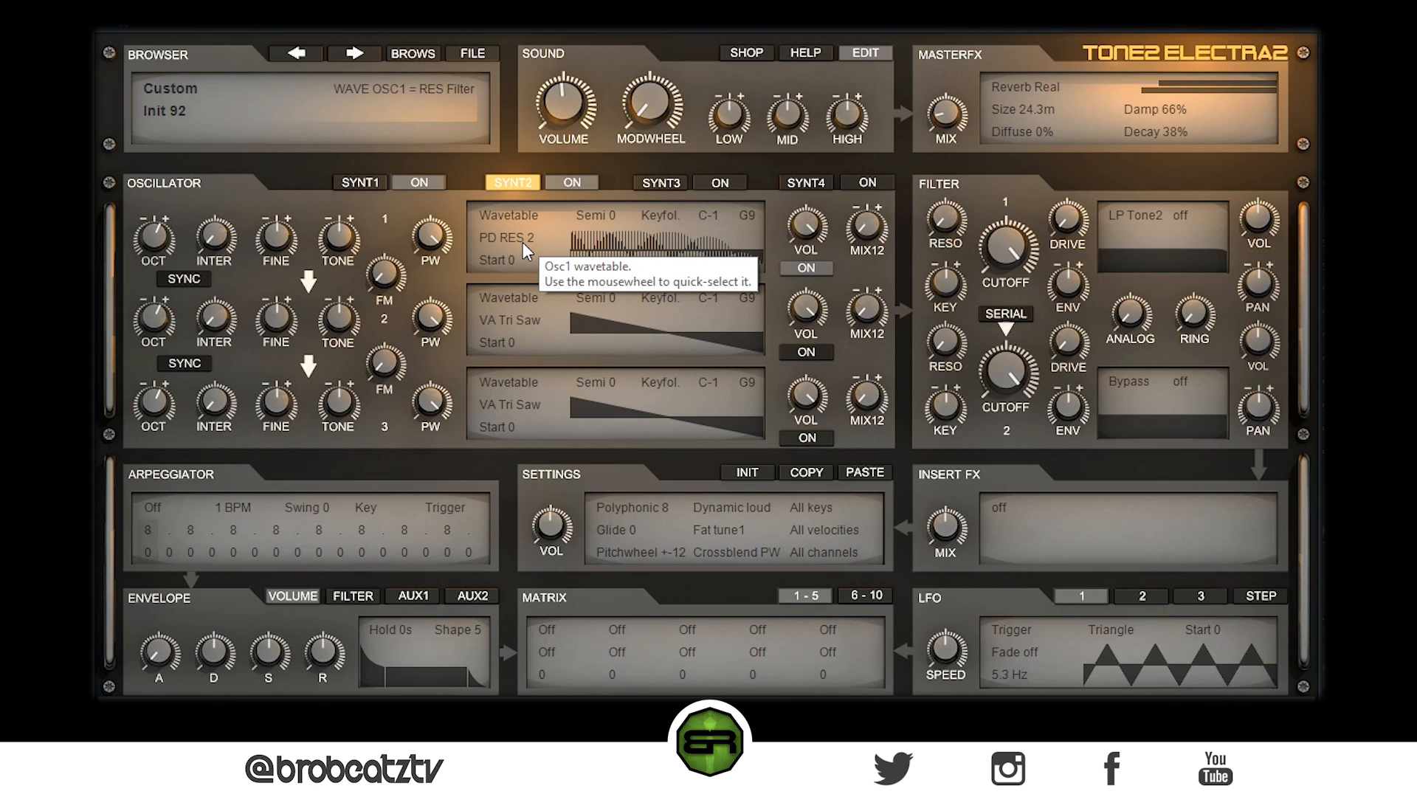
scroll(522, 242, down, 4)
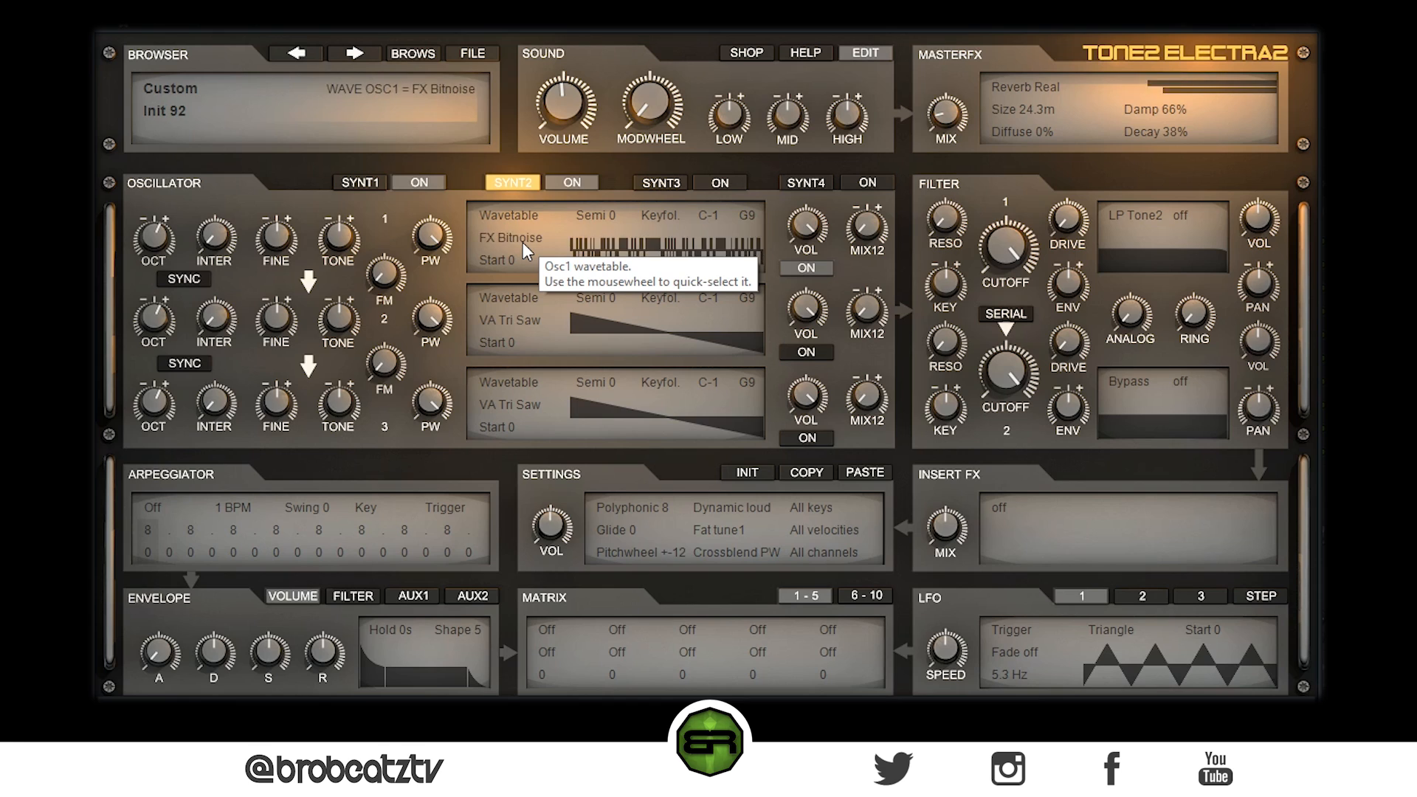
click(522, 242)
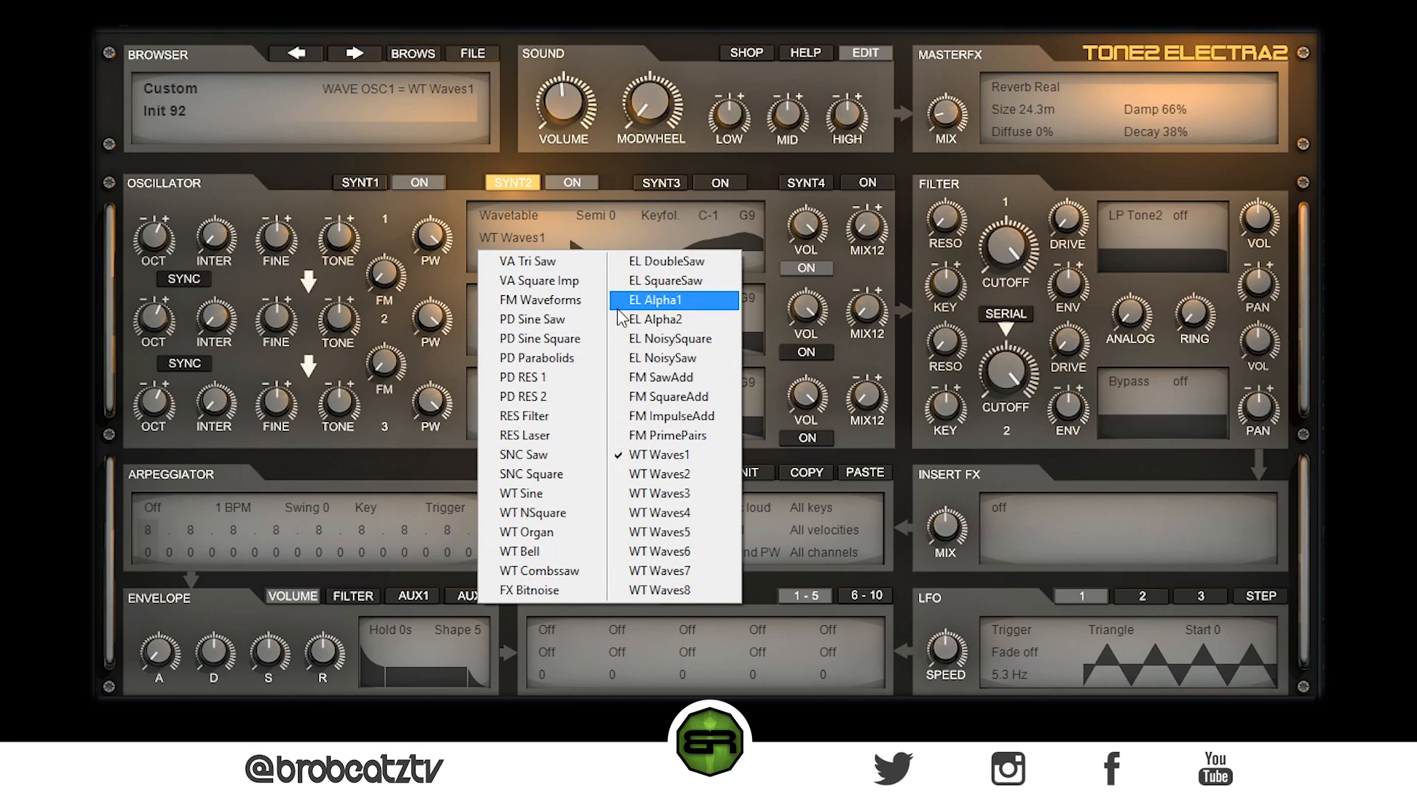
click(656, 399)
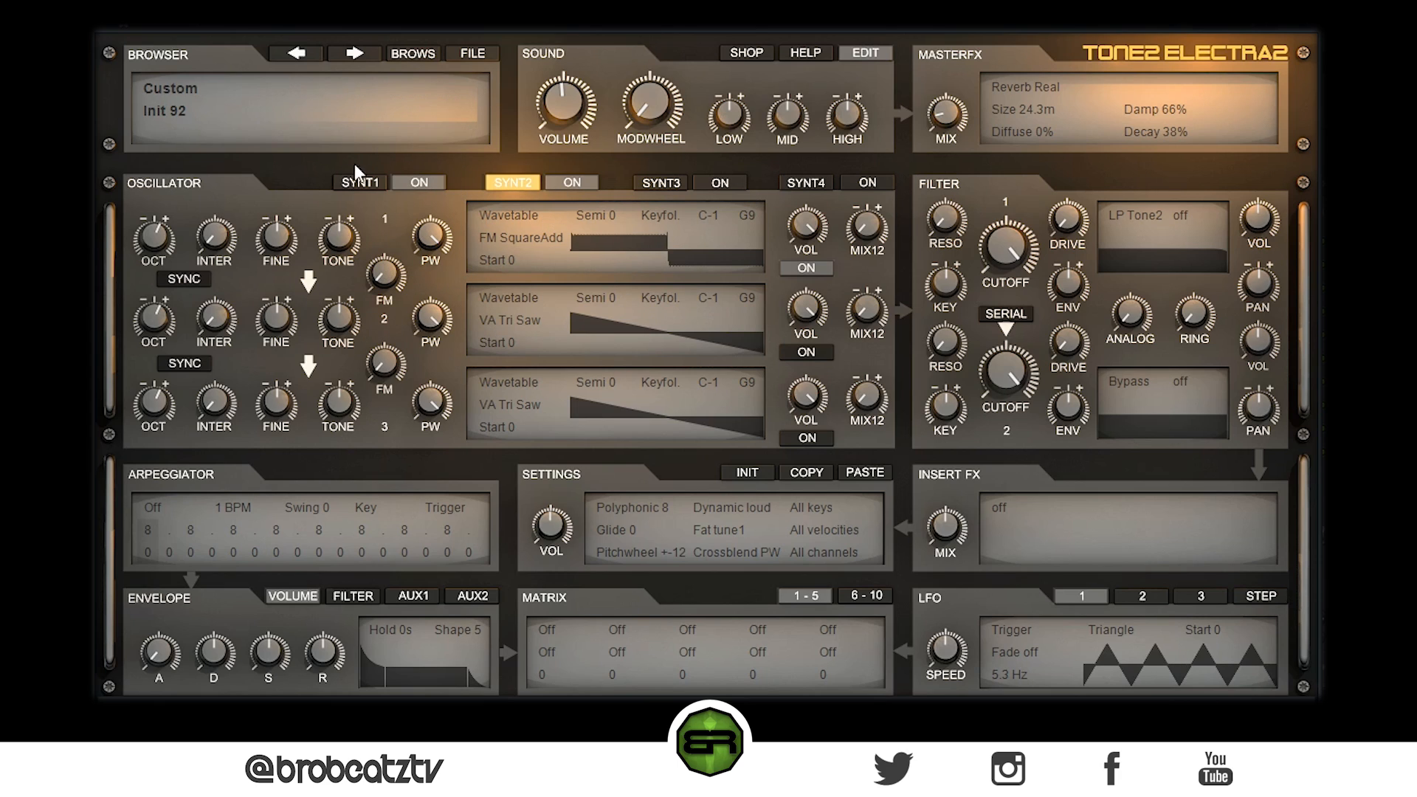
drag(427, 232, 432, 252)
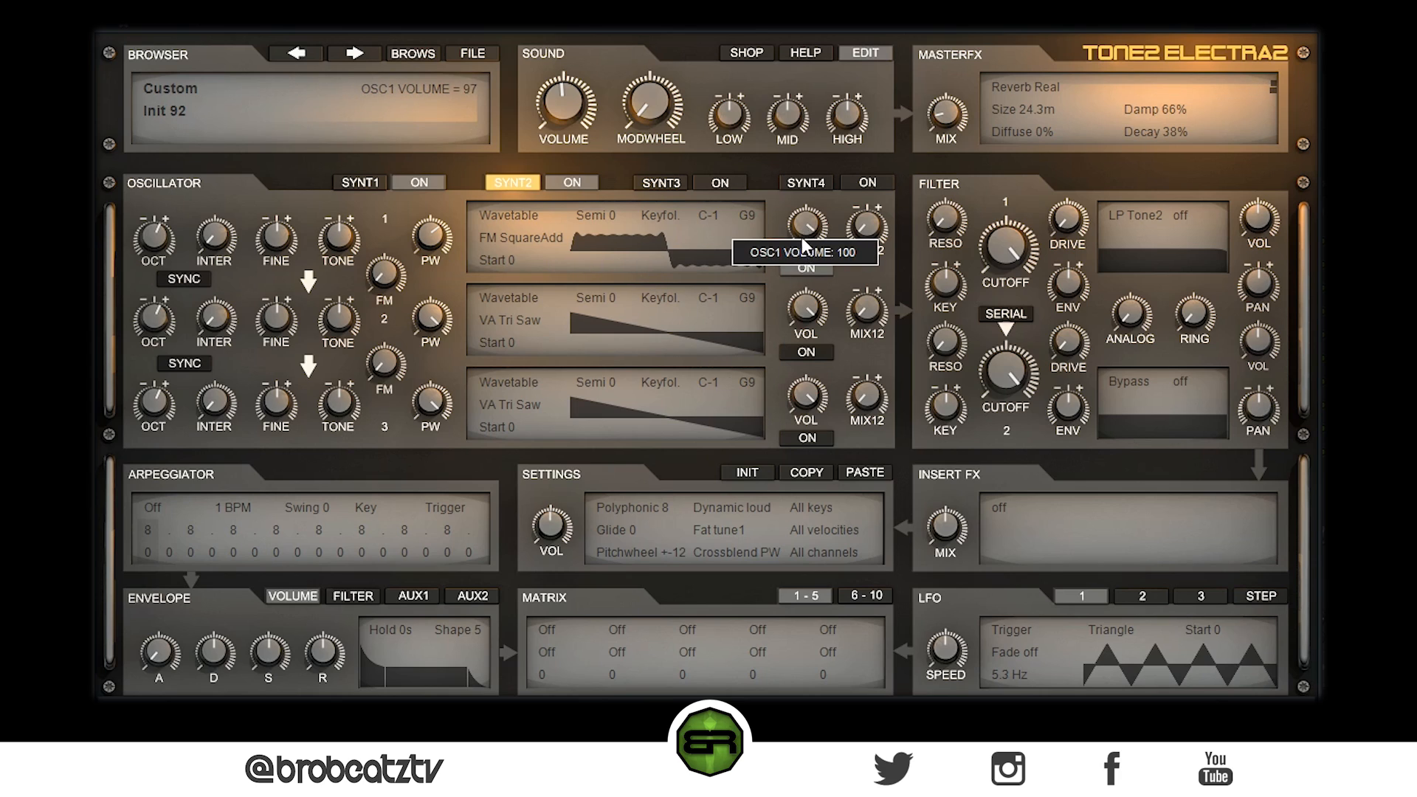
mouse_move(801, 237)
mouse_down()
mouse_move(800, 264)
mouse_move(805, 212)
mouse_move(808, 233)
mouse_up()
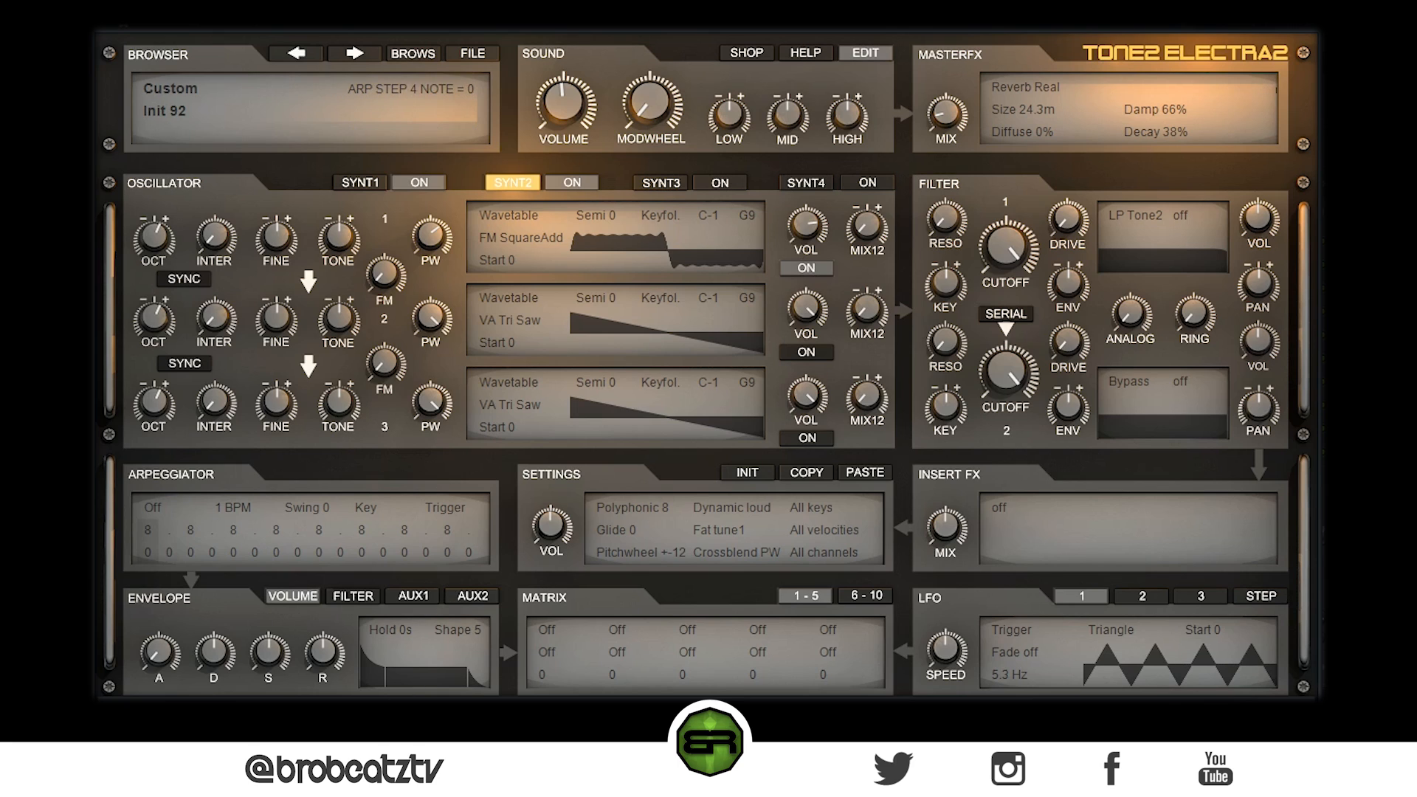
Step: Reduce the decay of Synt2's volume envelope to the minimum and set its release to 0.36 sec
drag(215, 644, 217, 686)
drag(330, 649, 331, 629)
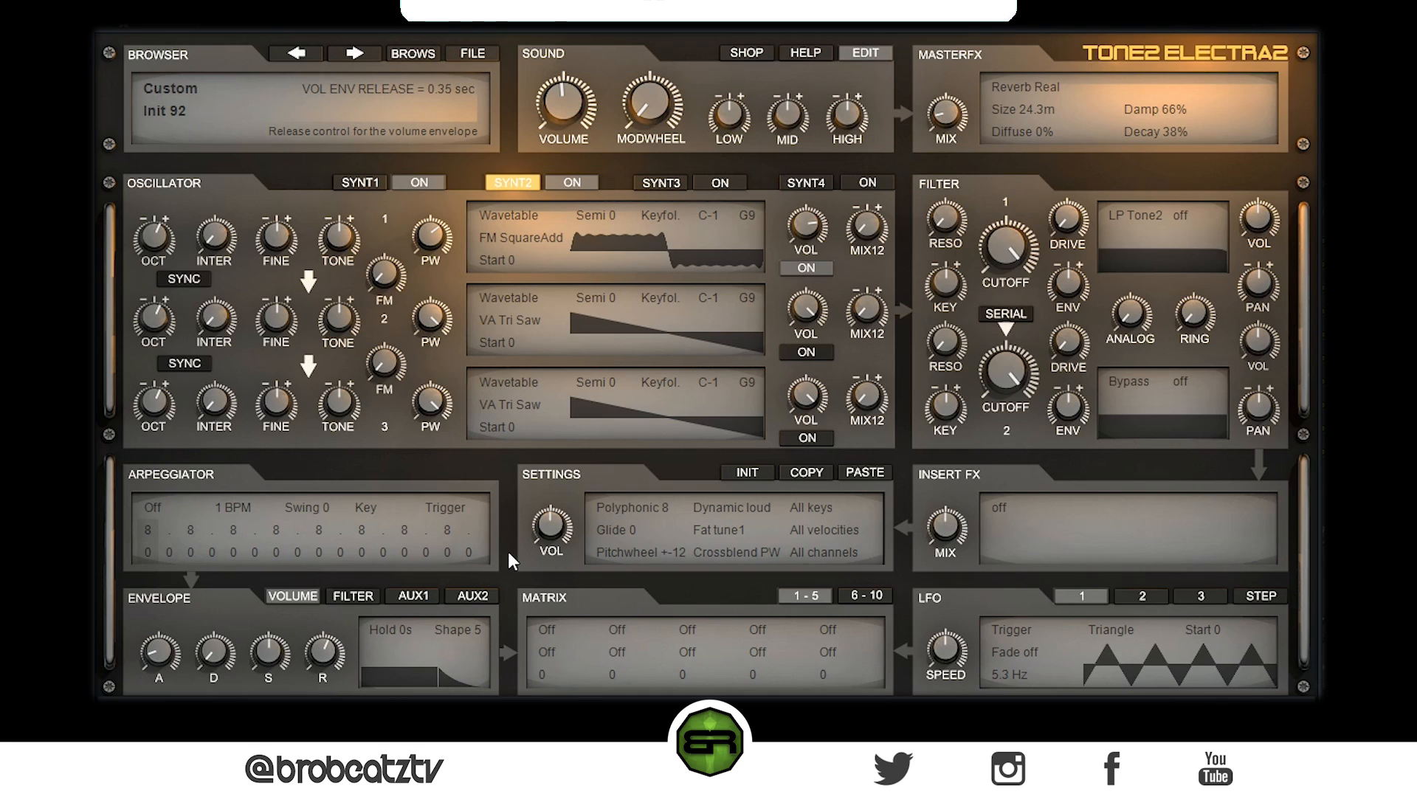
drag(328, 649, 328, 694)
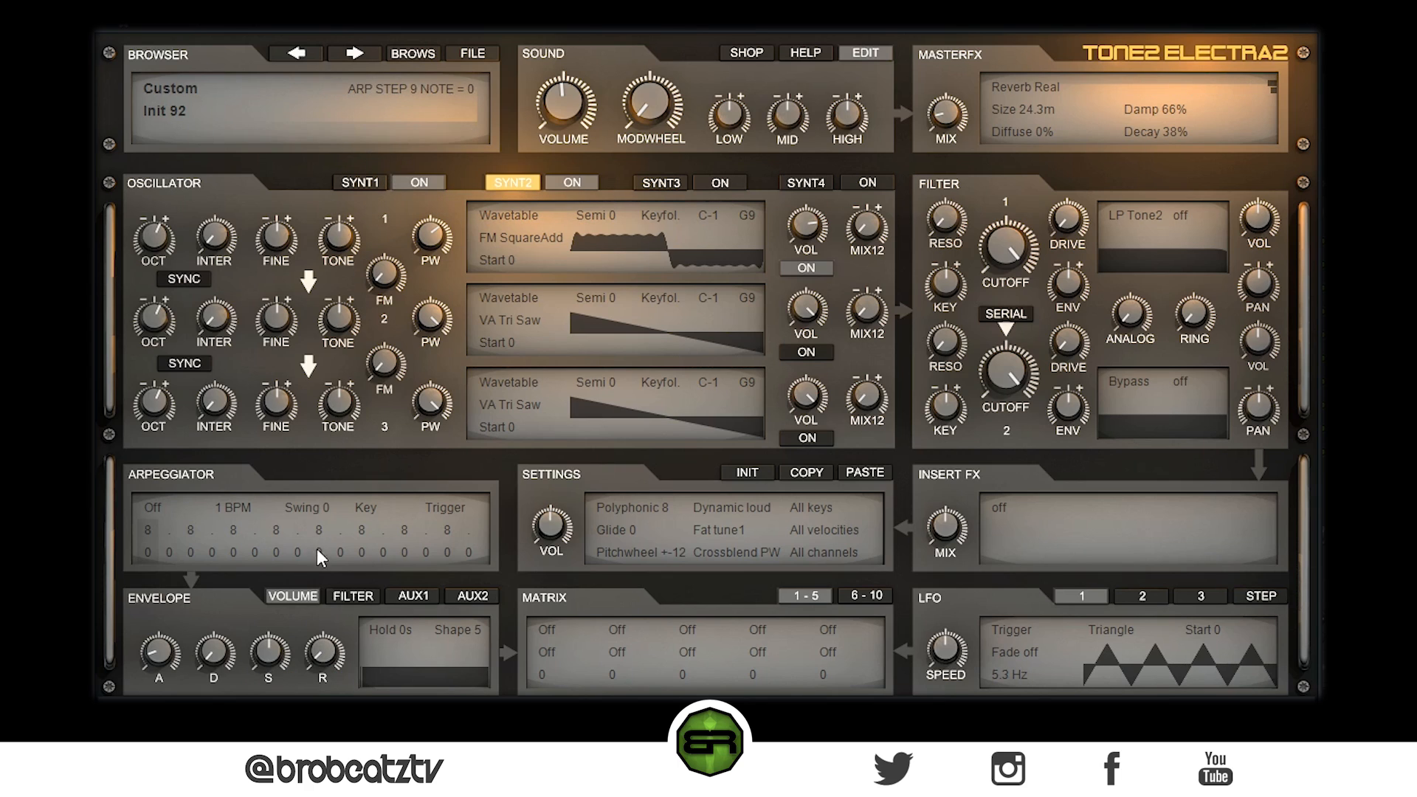
drag(325, 621, 337, 521)
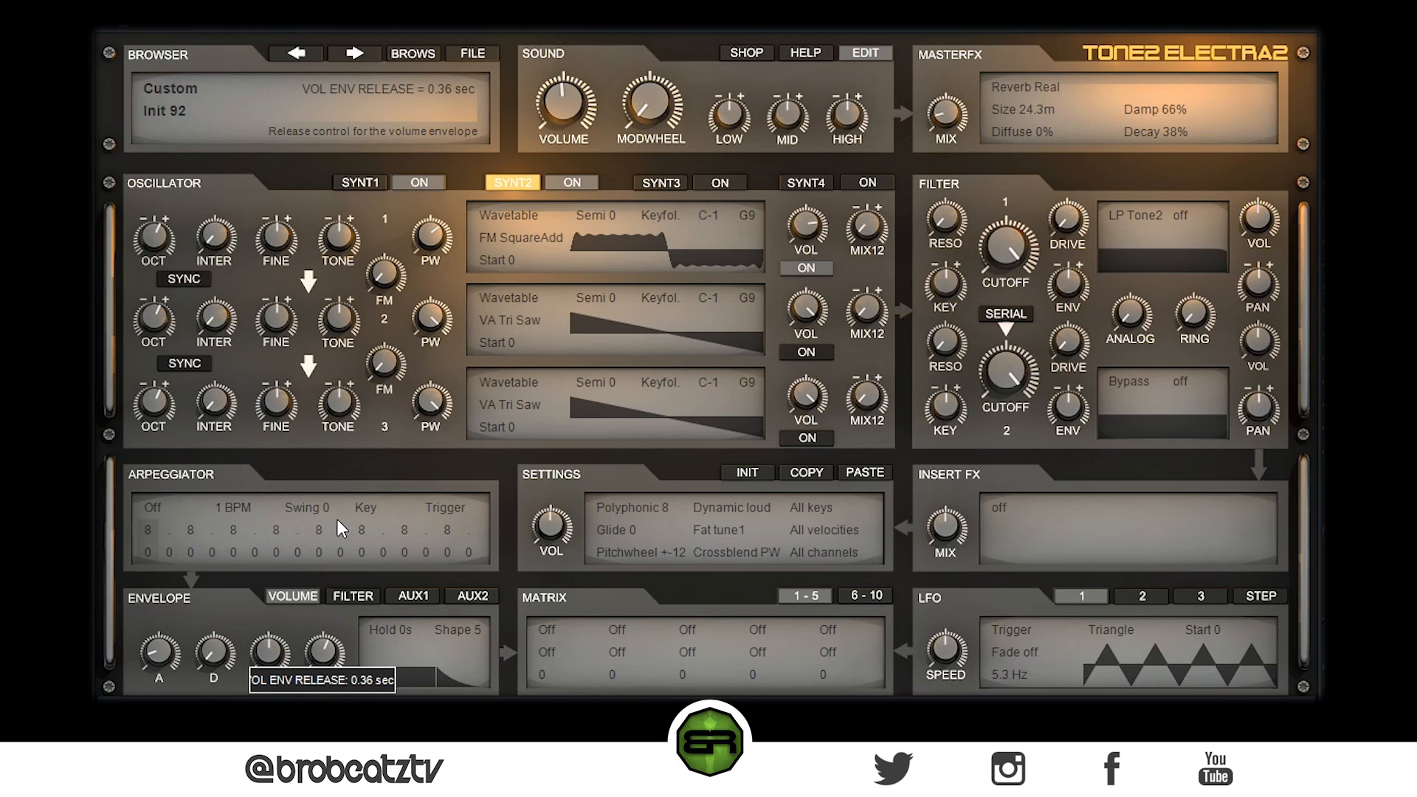
Step: Set Synt2's play mode to Legato and compare its settings with the Synt1 layer
click(638, 508)
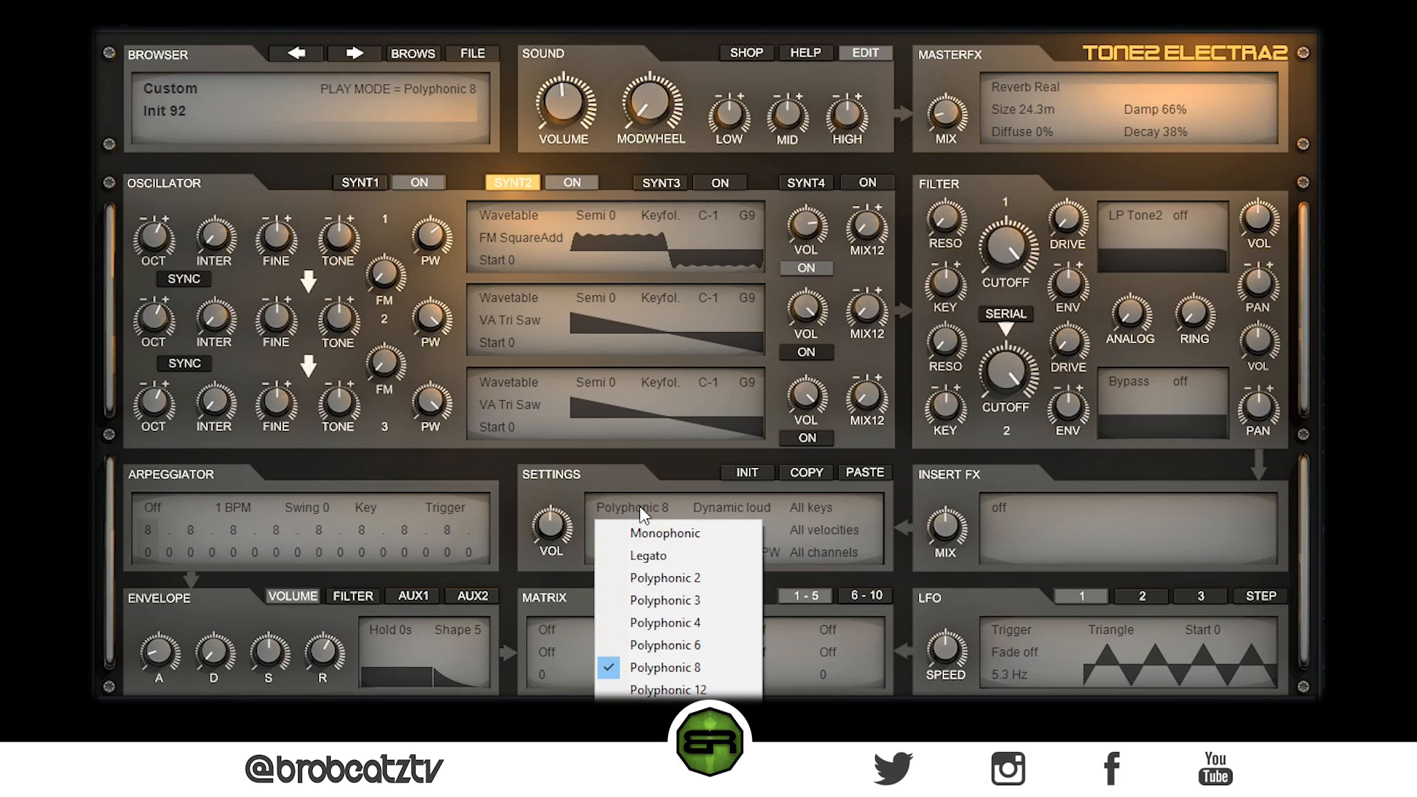
click(649, 556)
click(359, 185)
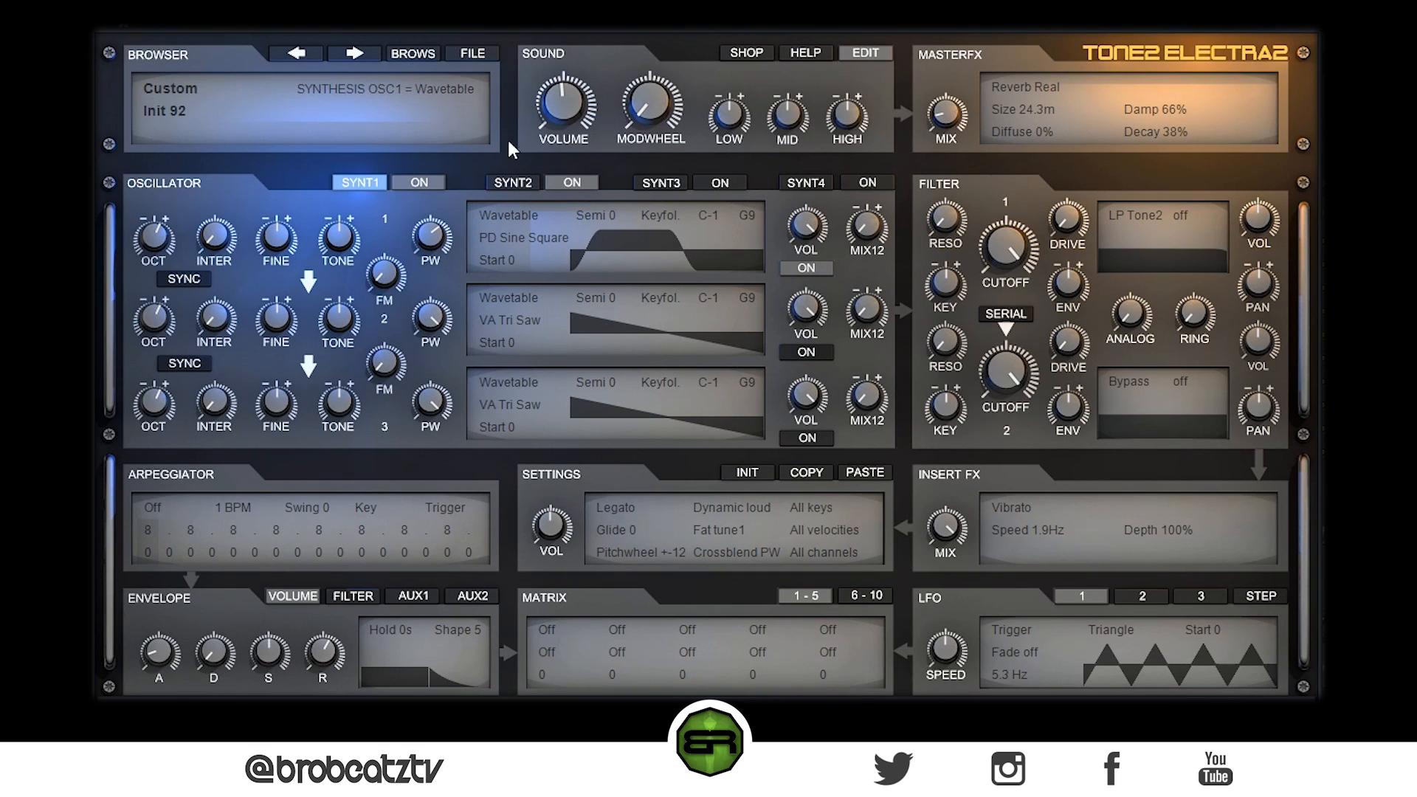
click(512, 180)
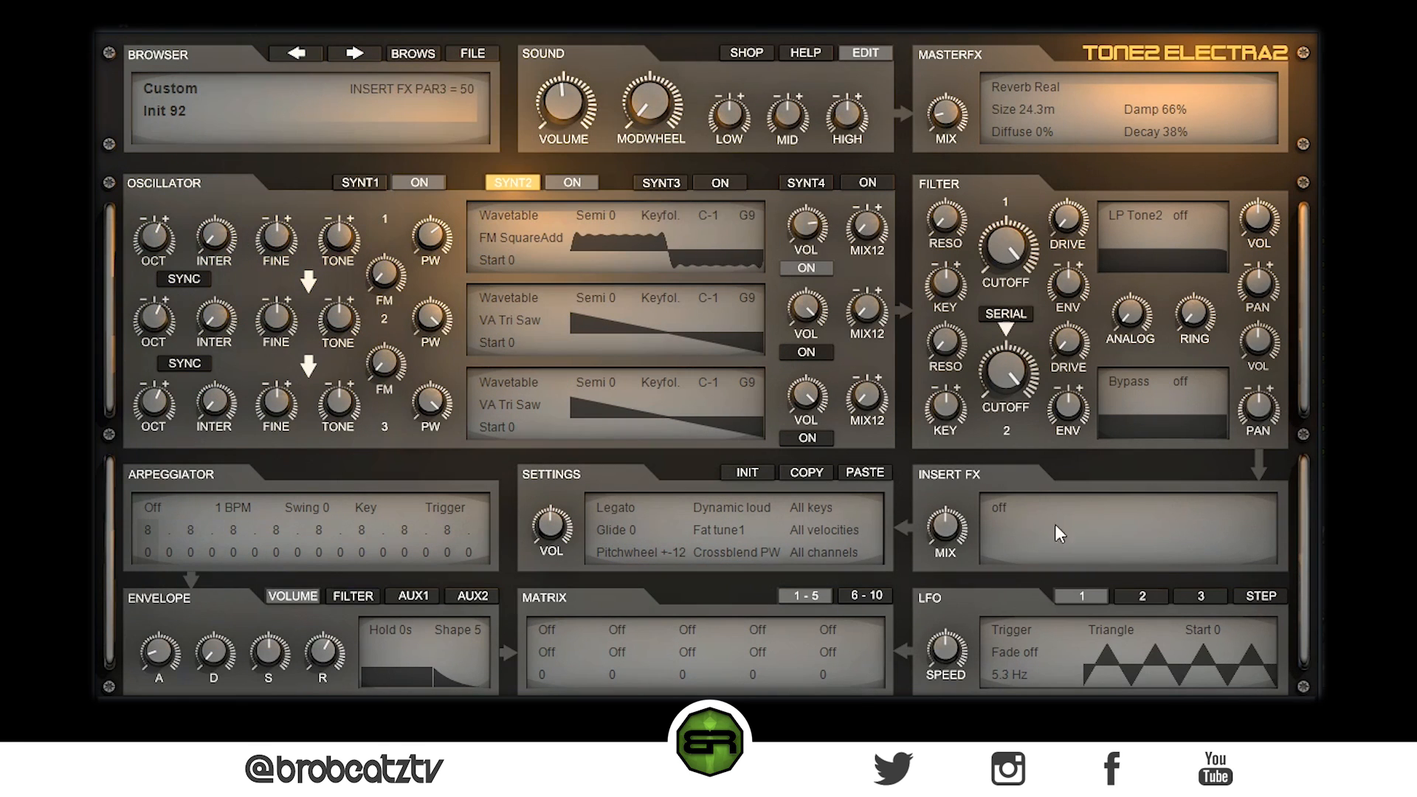
Step: Add Reverb Reverse as Synt2's insert effect with Time at 1, and fine-tune the first oscillator's volume
click(1000, 506)
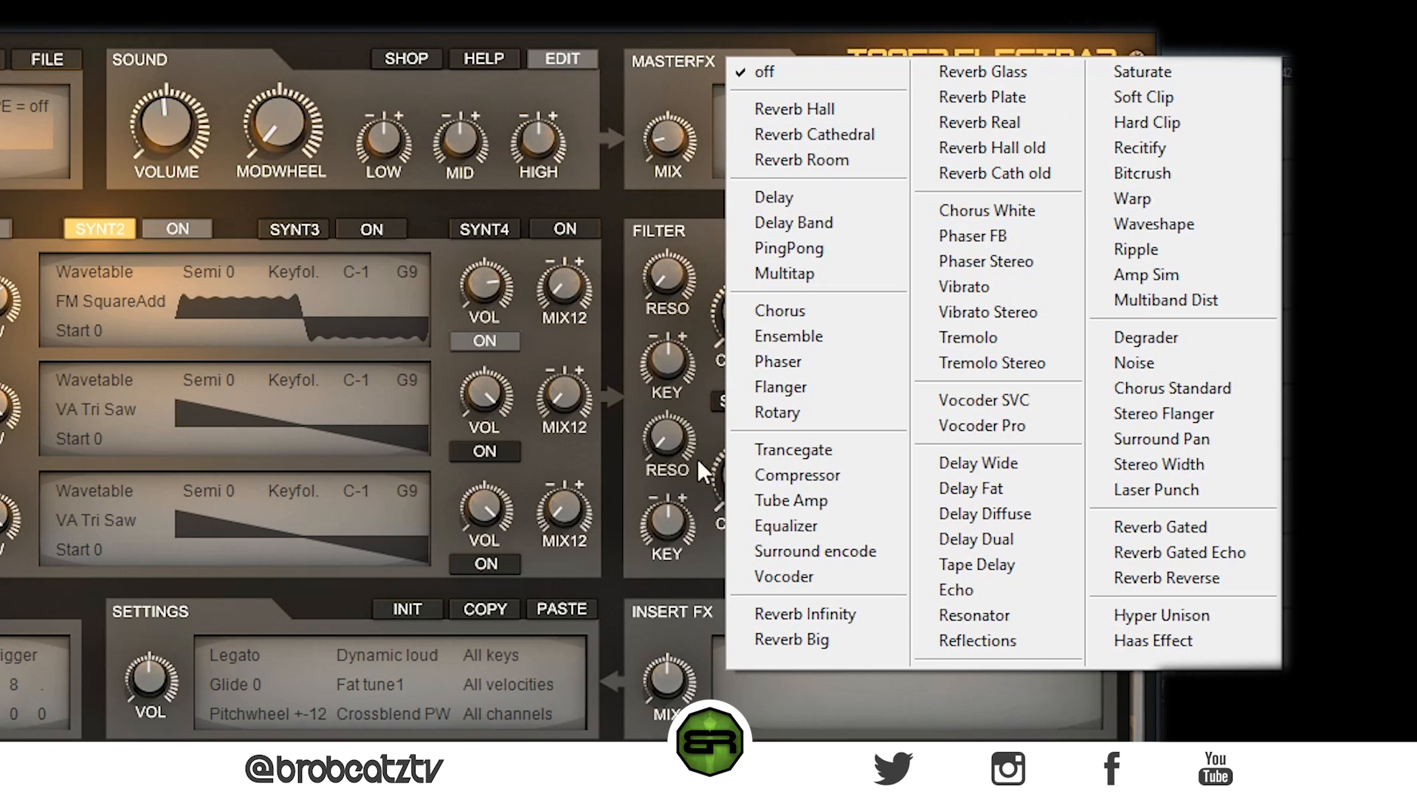
click(1131, 578)
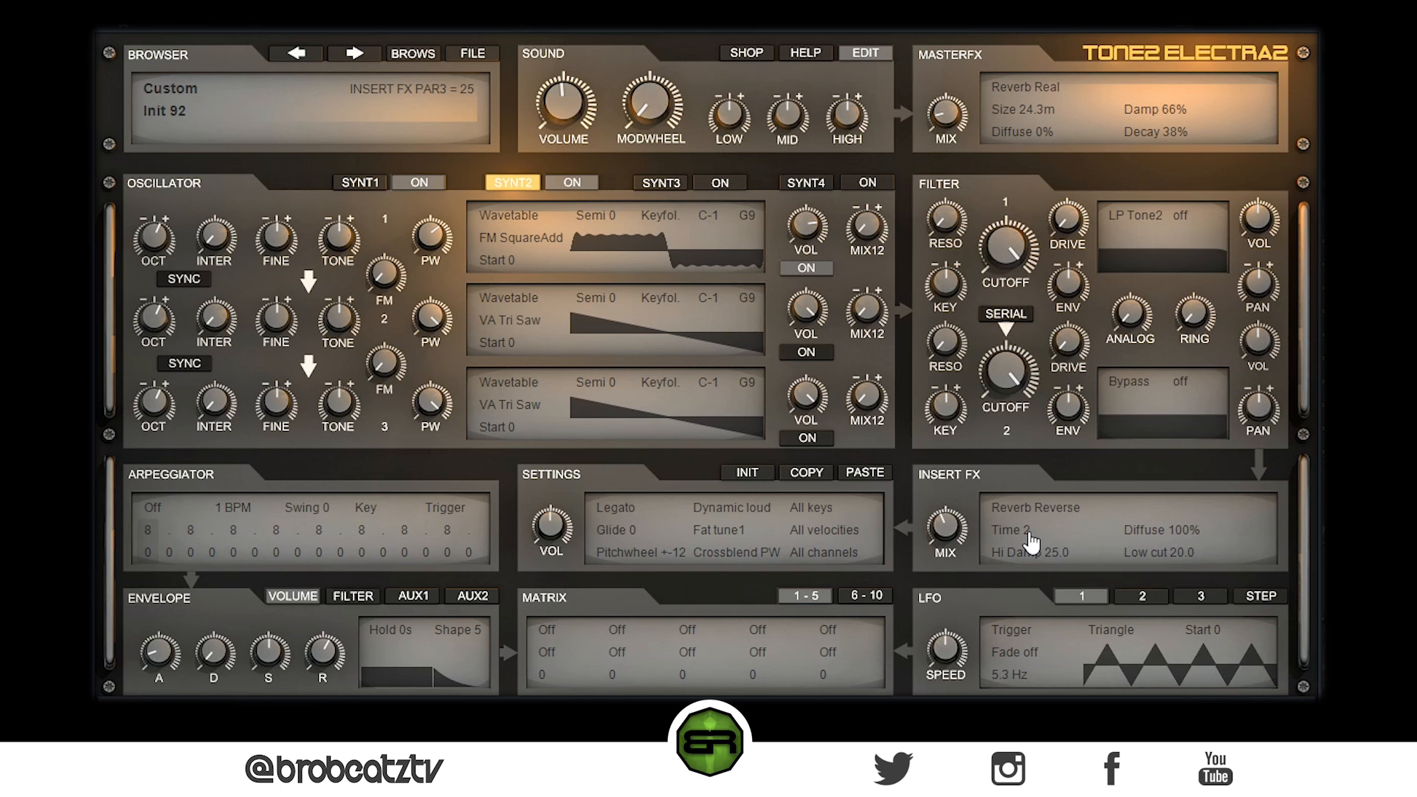
drag(1031, 544, 1029, 591)
mouse_move(946, 533)
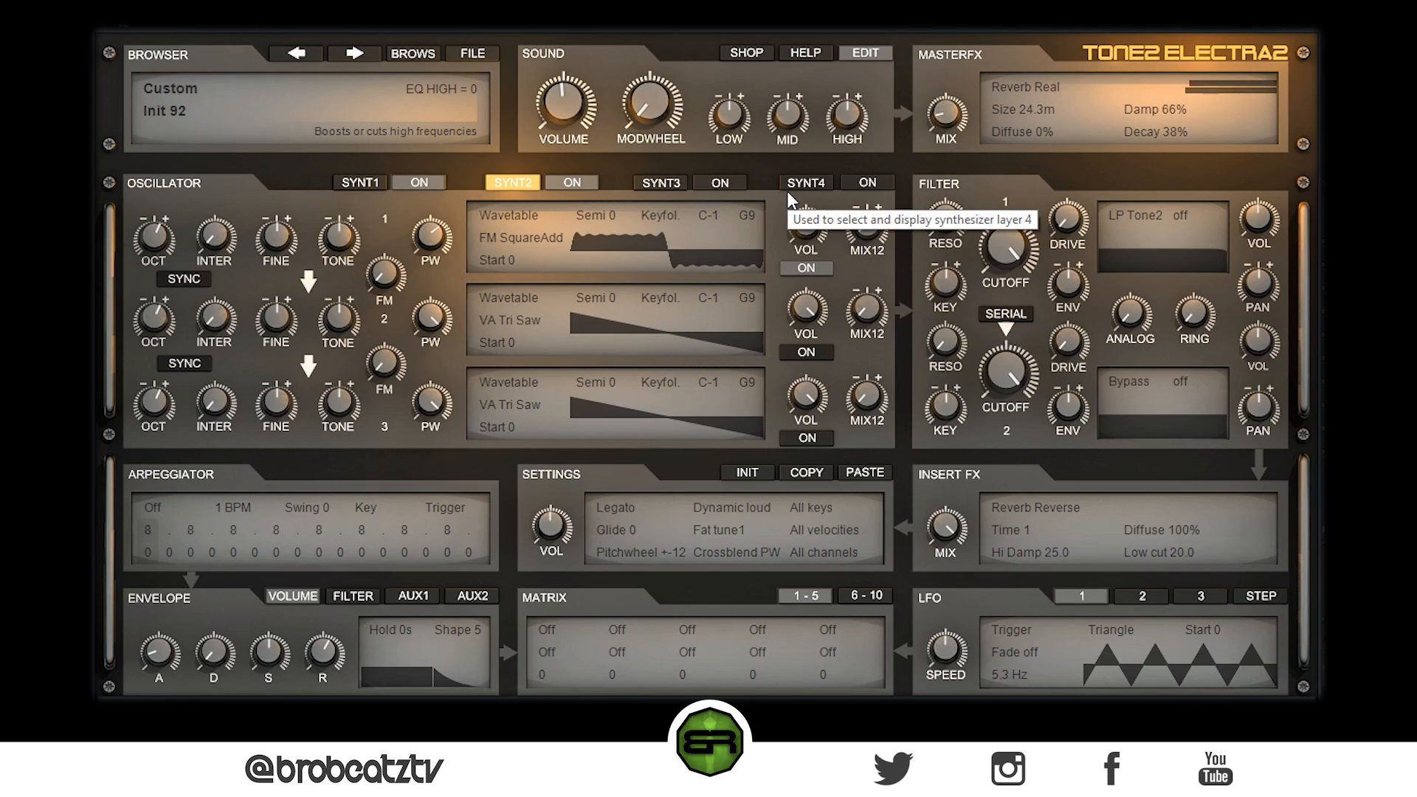
drag(802, 217, 802, 224)
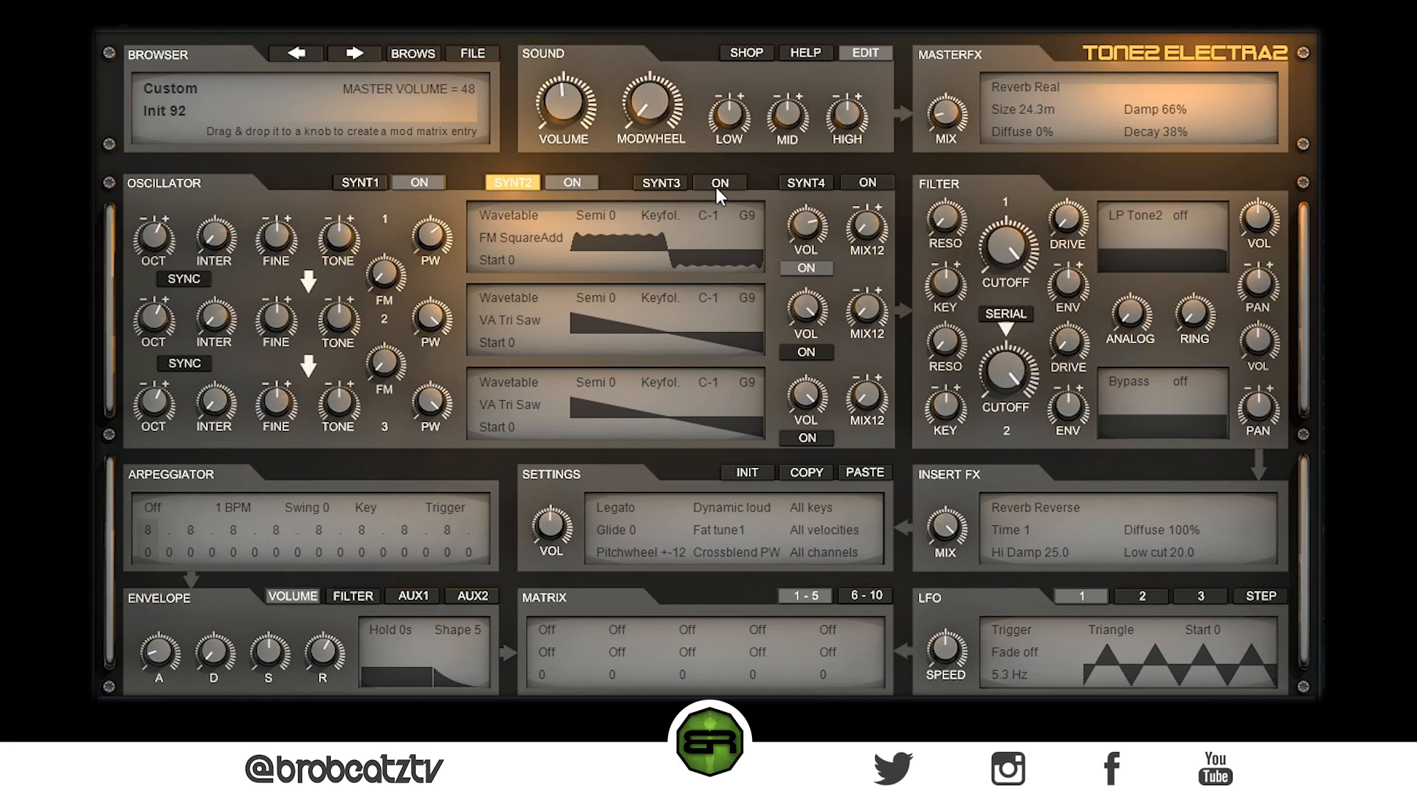
Step: Enable Synt3 and set its first oscillator to the PD Sine Saw wavetable with a much lower pulse width
click(663, 183)
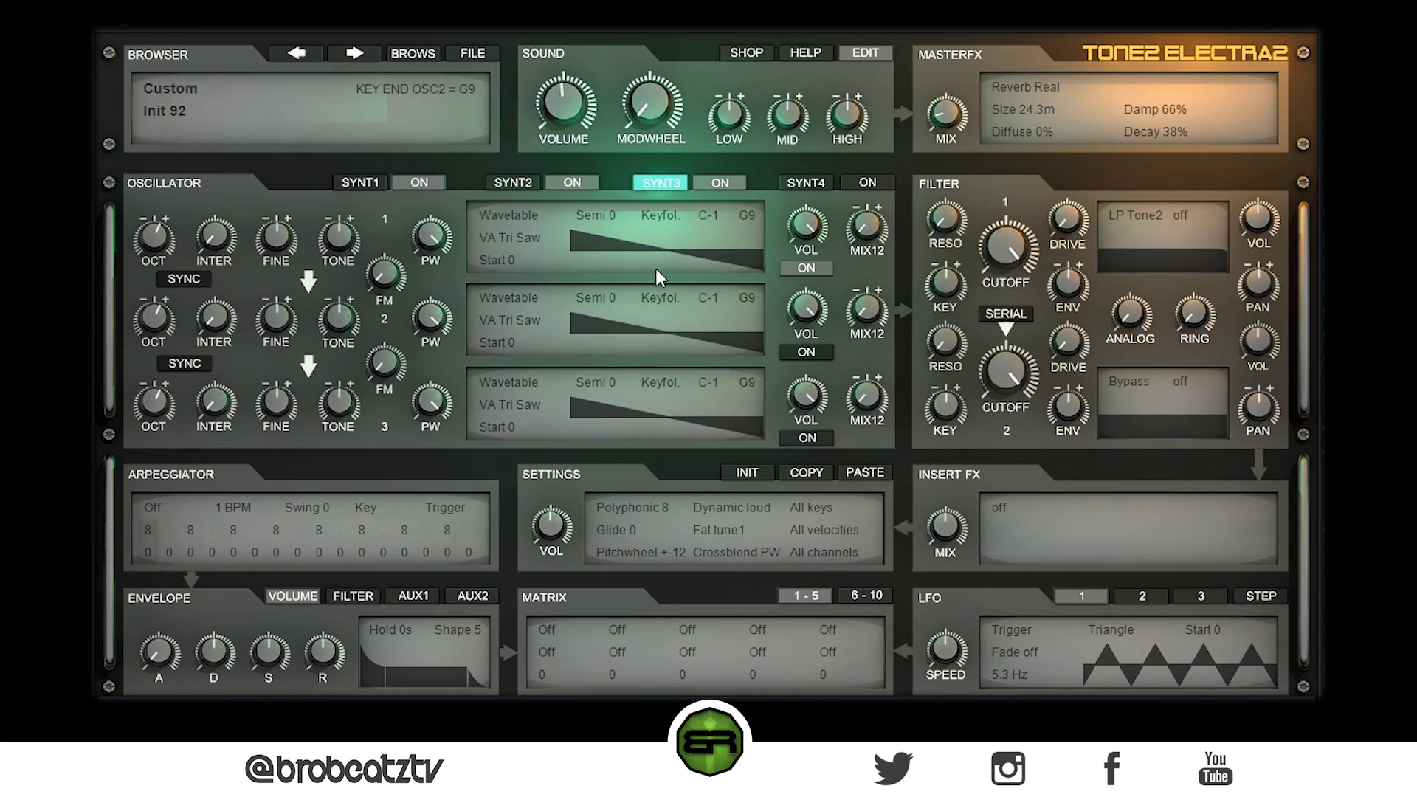
click(503, 243)
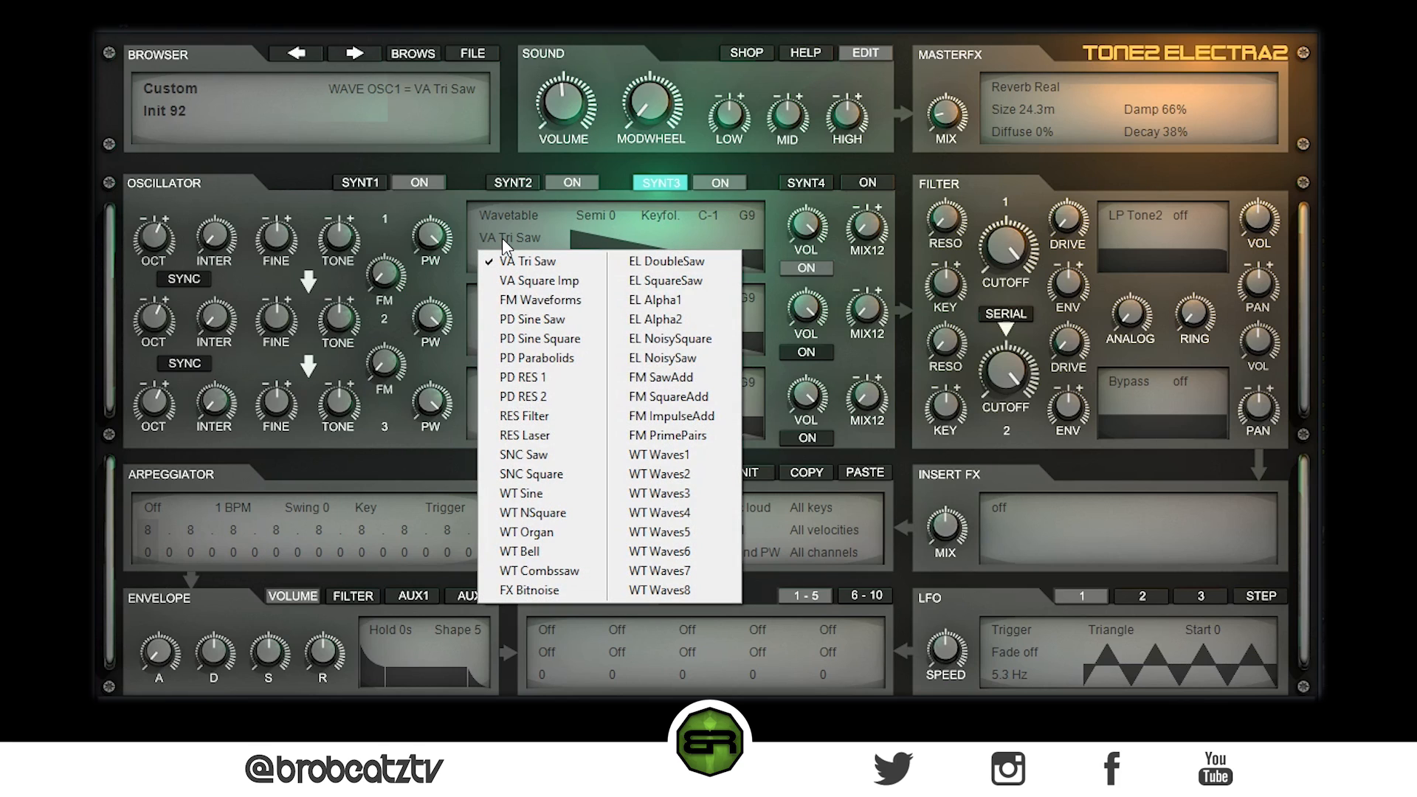
click(526, 325)
drag(428, 235, 411, 384)
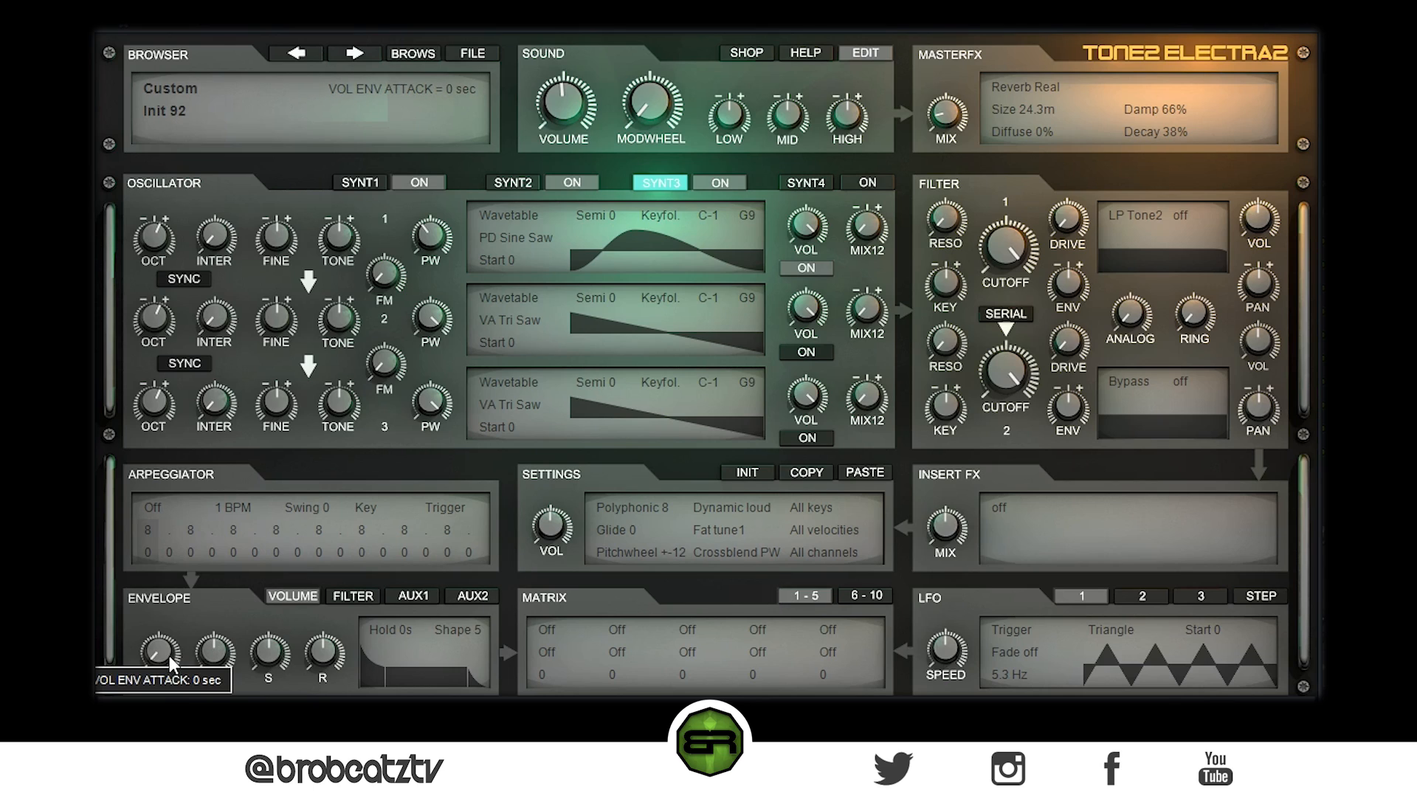
Step: Shape Synt3's volume envelope with zero sustain, a longer decay and a slower attack
drag(272, 655, 272, 693)
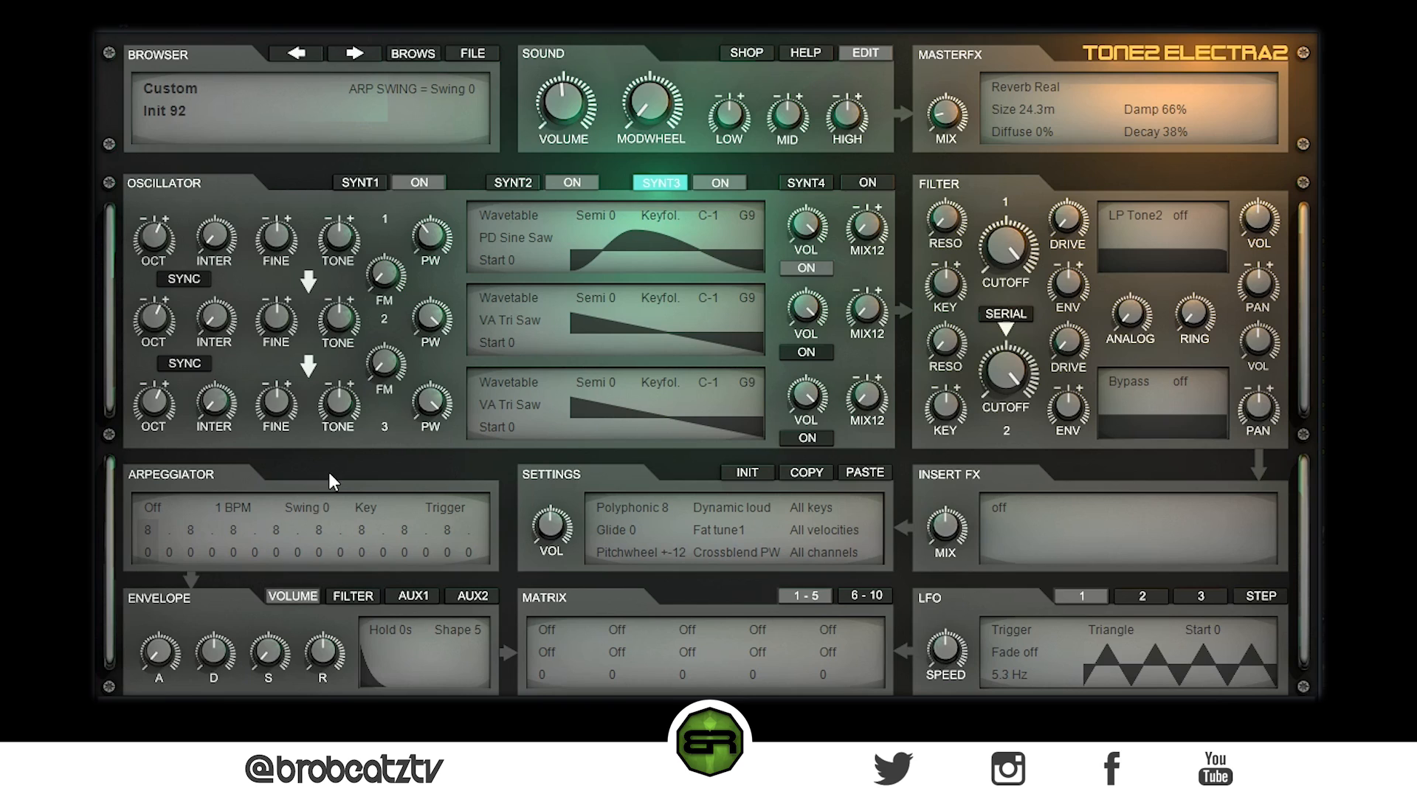
drag(214, 648, 216, 610)
drag(170, 654, 170, 509)
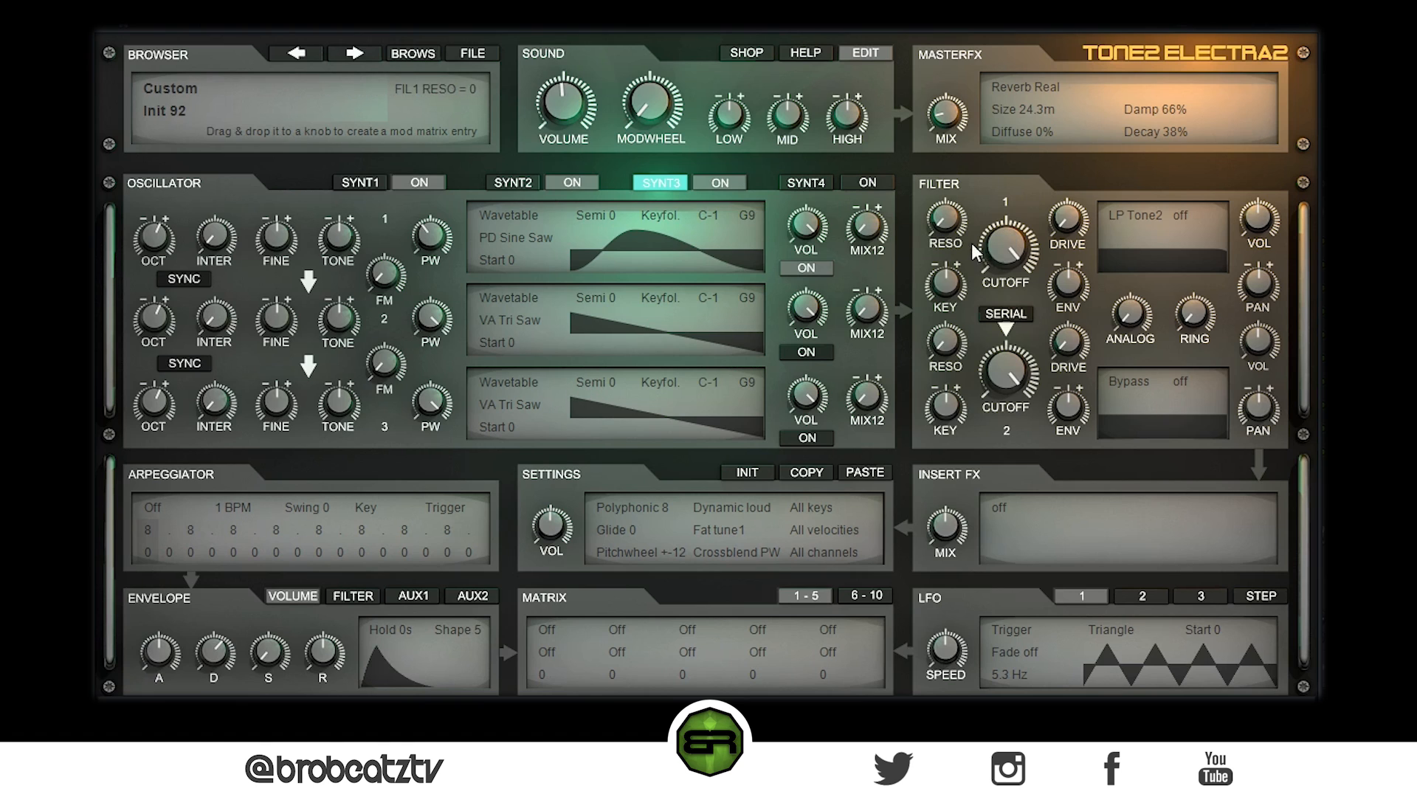
Step: Try Chorus as Synt3's insert effect
click(999, 515)
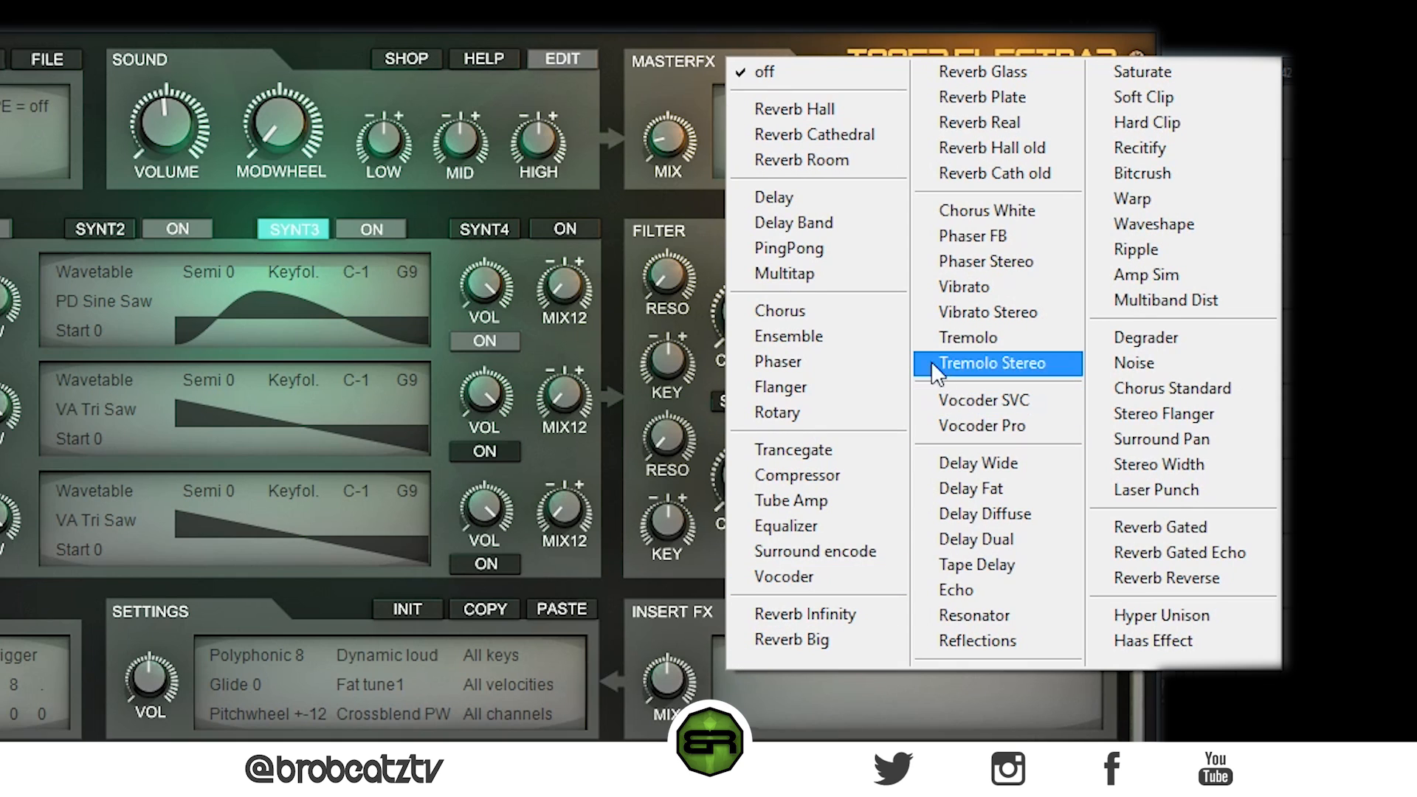
click(781, 310)
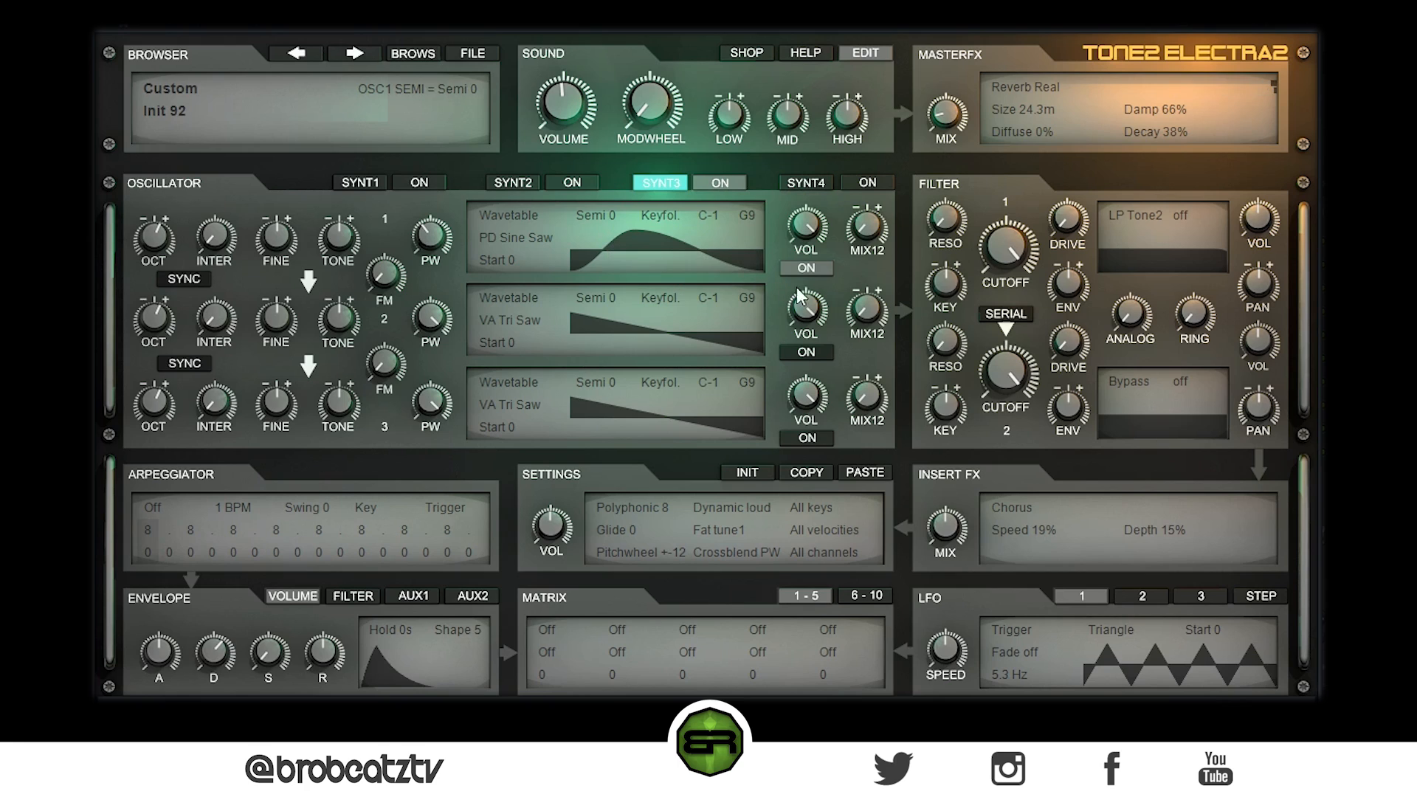
Step: Set Synt3's first filter to HP 18dB with a cutoff of 567 Hz
click(1140, 233)
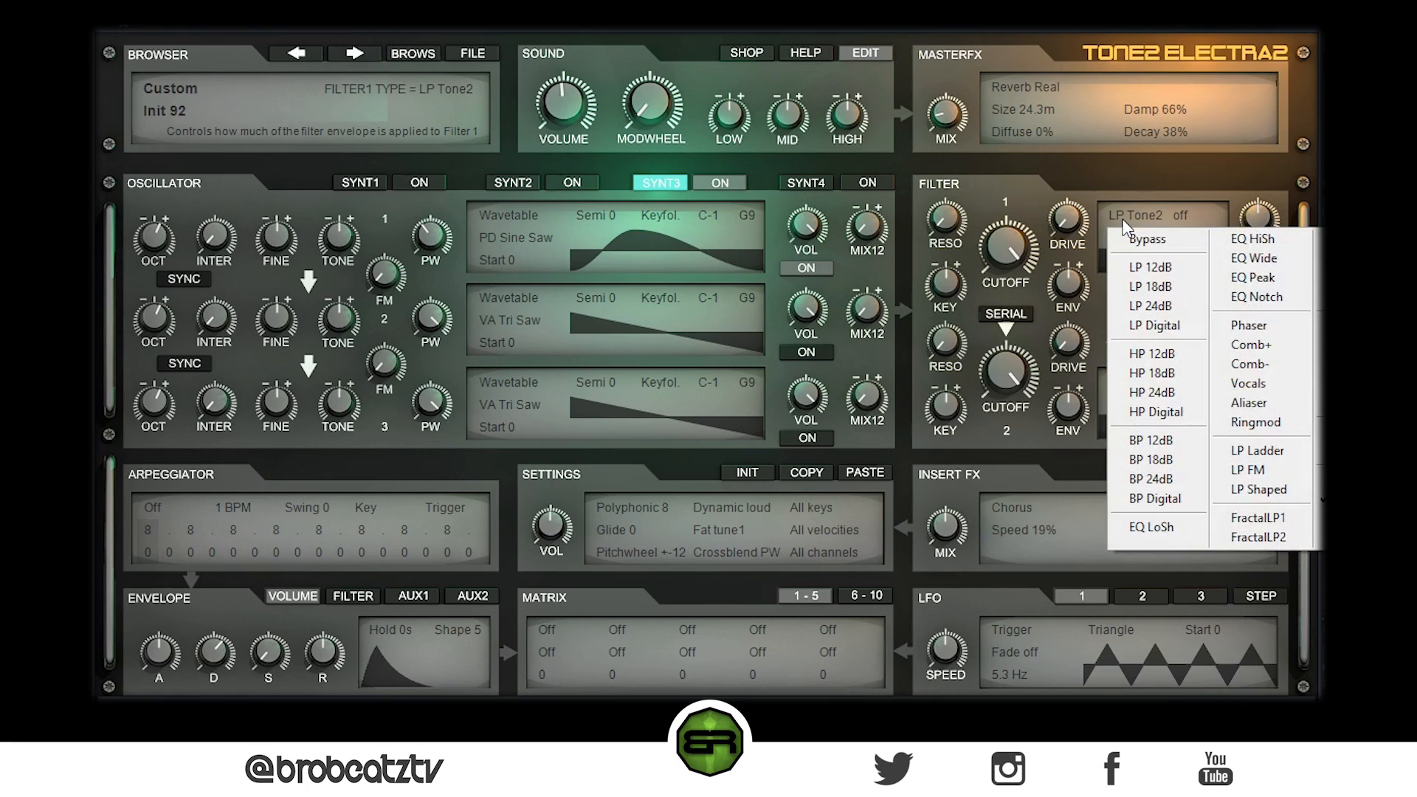
click(1156, 371)
drag(1015, 246, 964, 337)
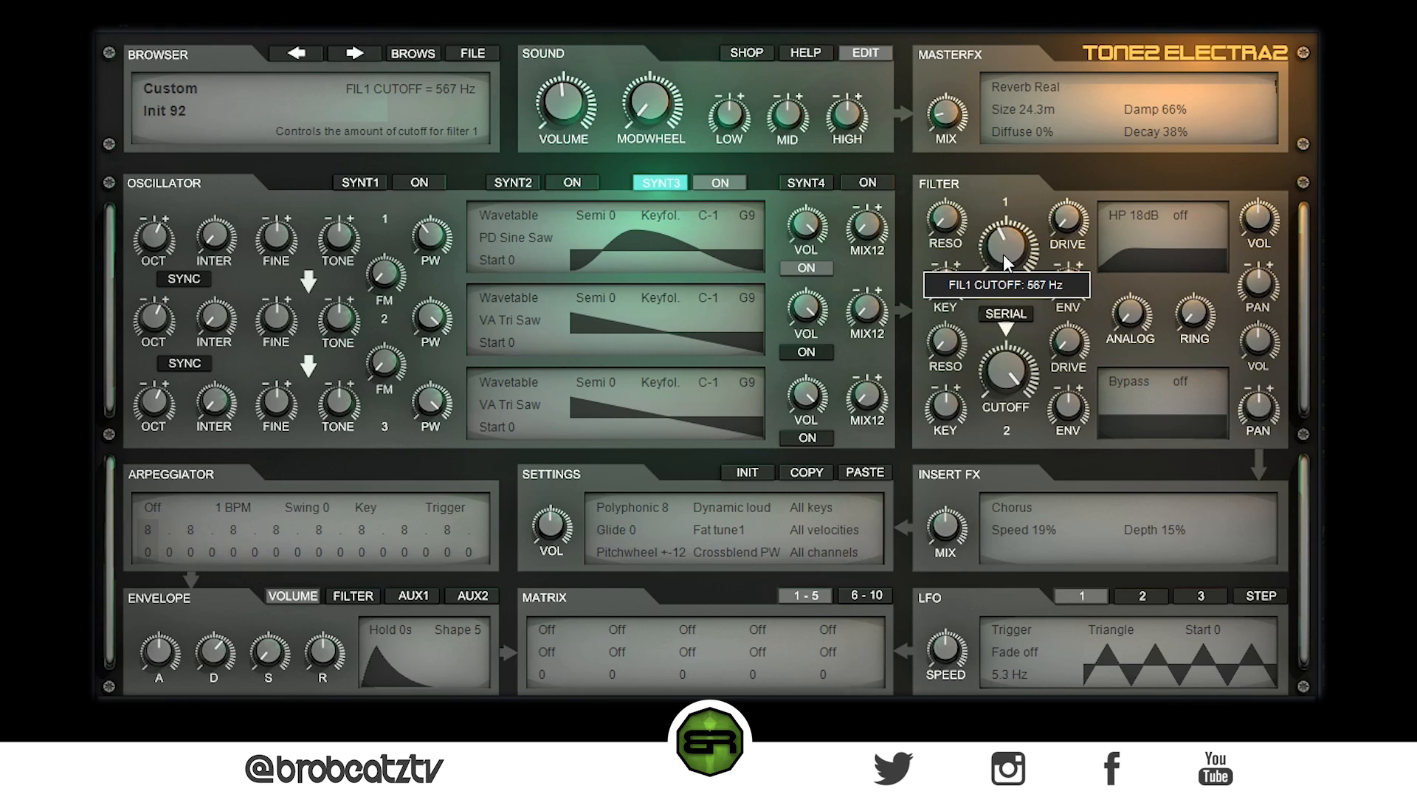
Step: Change Synt3's insert effect to PingPong and slightly raise its mix
click(1016, 507)
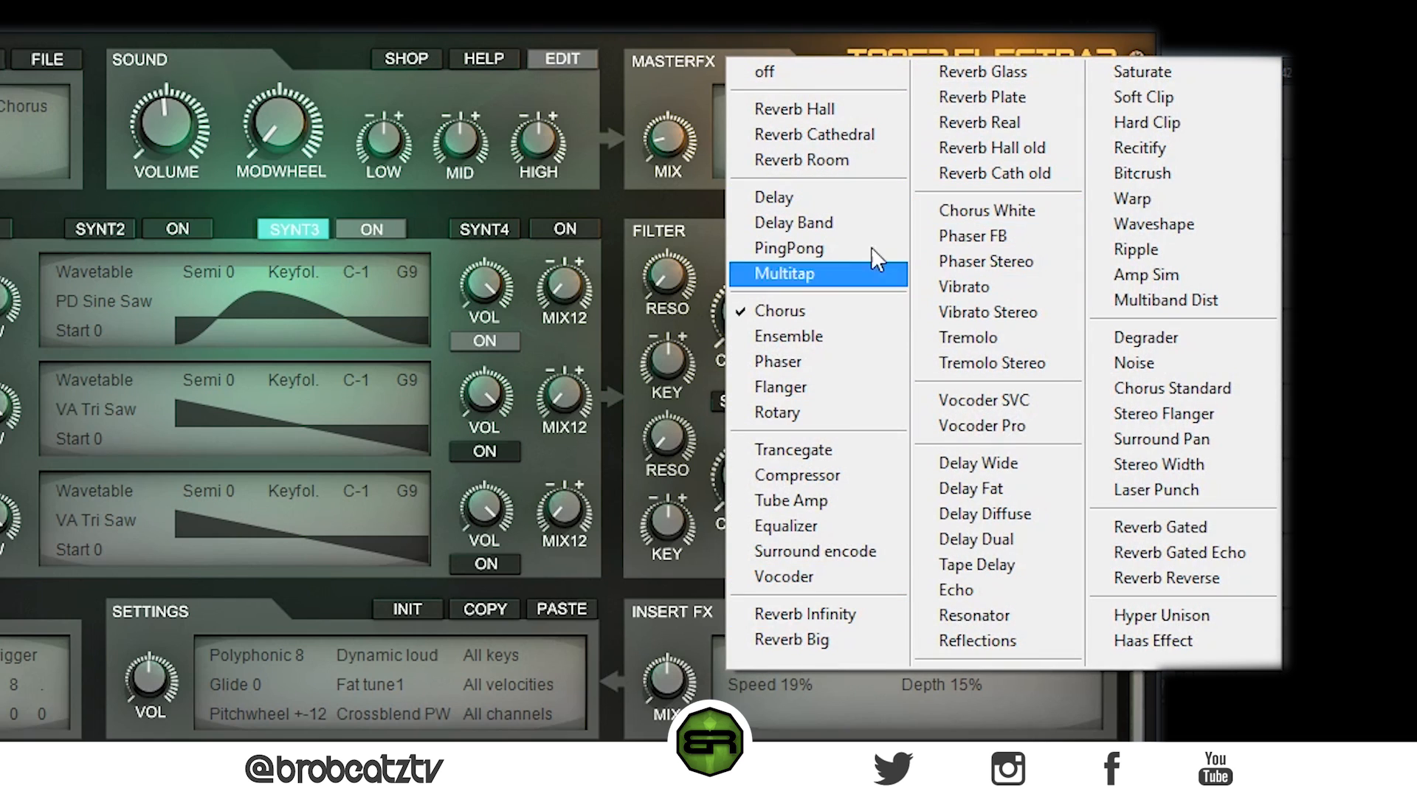
click(821, 251)
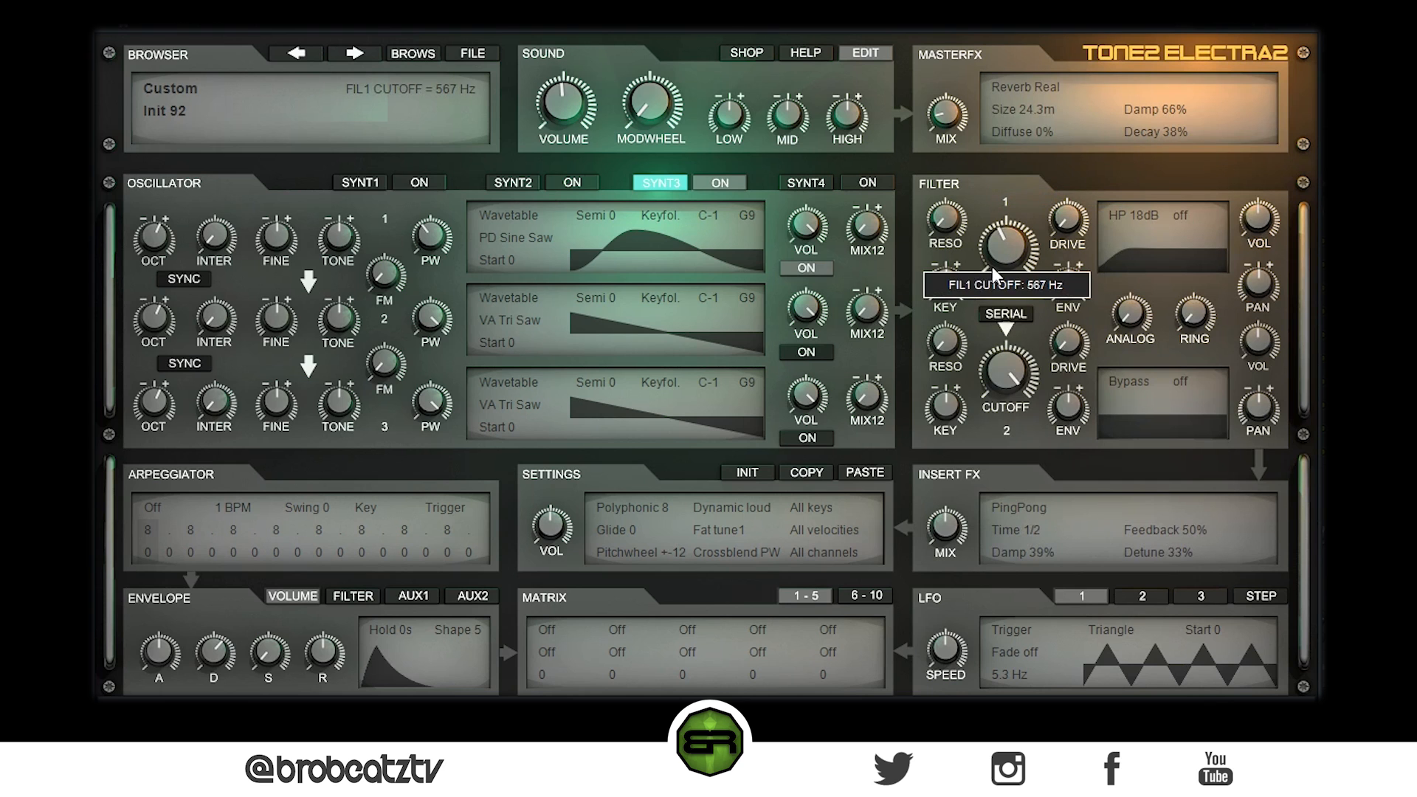
drag(947, 525, 946, 511)
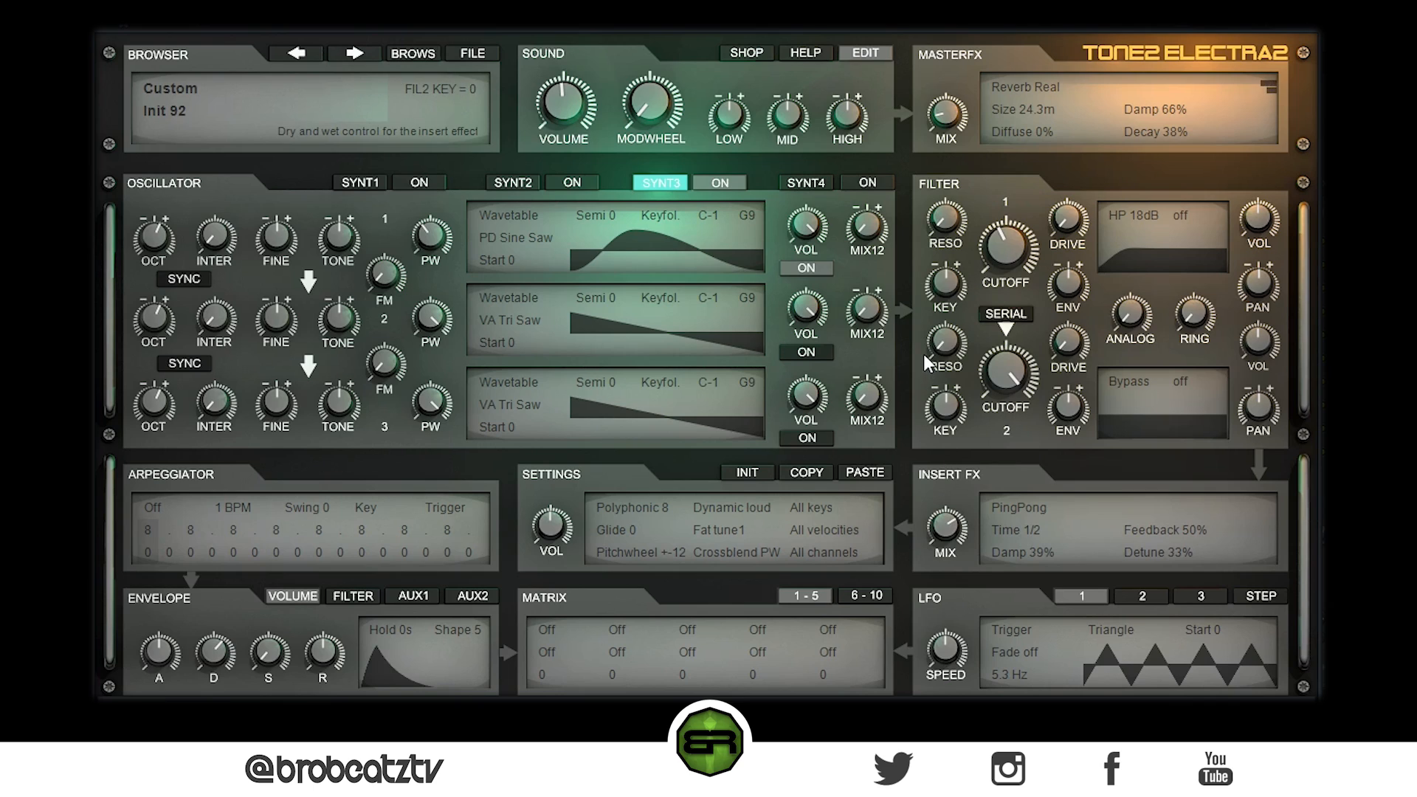
Step: Fine-tune Synt3 with a slightly higher filter 1 cutoff and layer volume, and set its glide to 42
drag(1001, 253, 1001, 245)
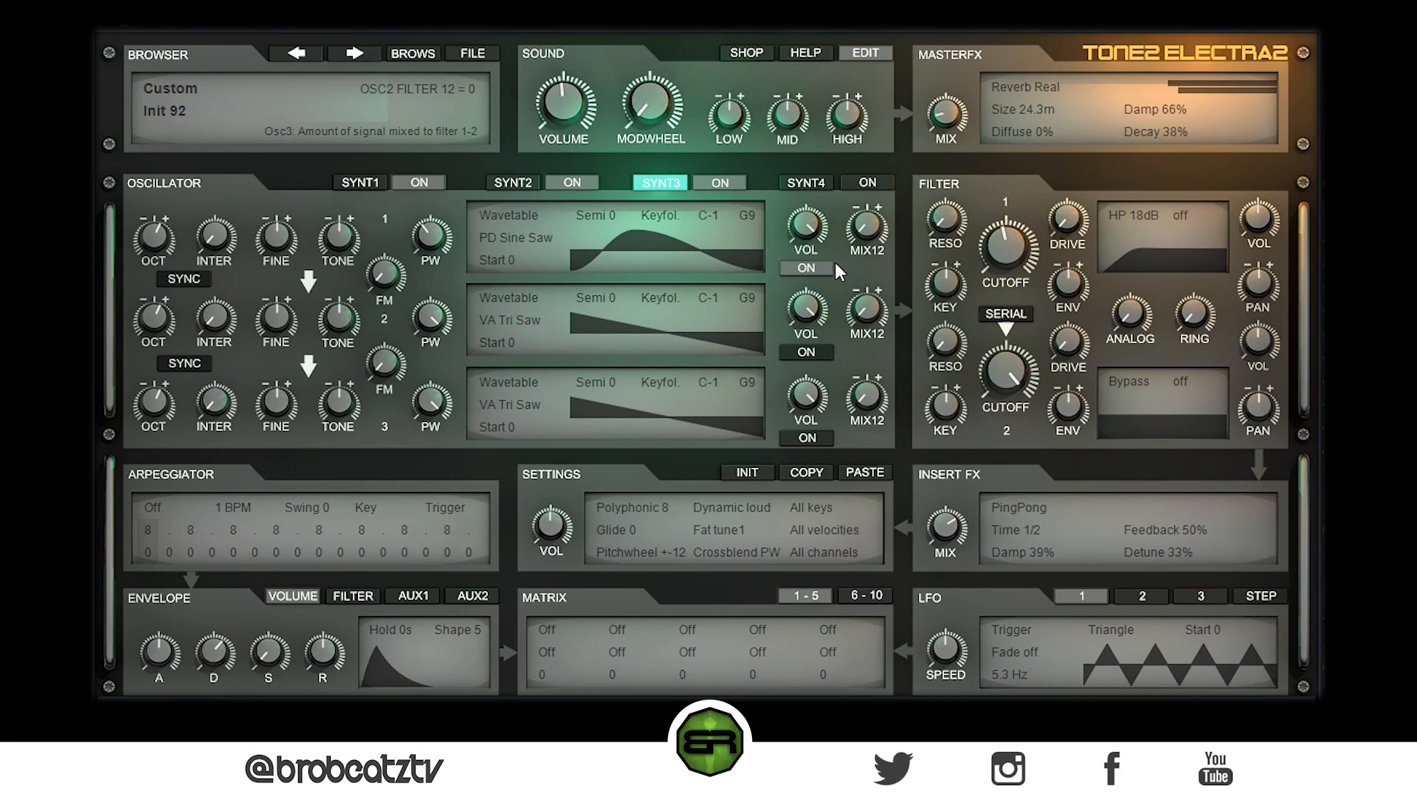
drag(559, 521, 562, 511)
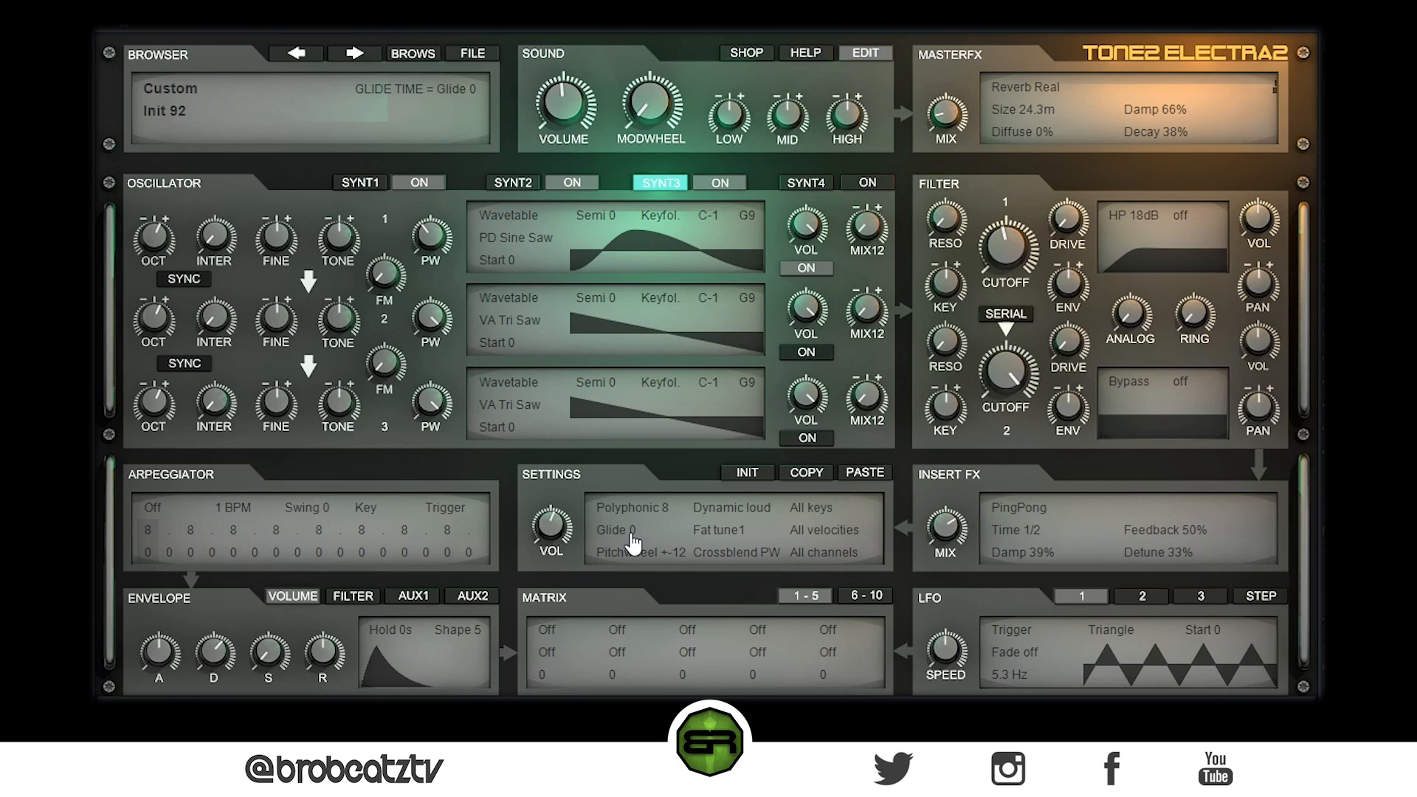
drag(634, 538, 654, 464)
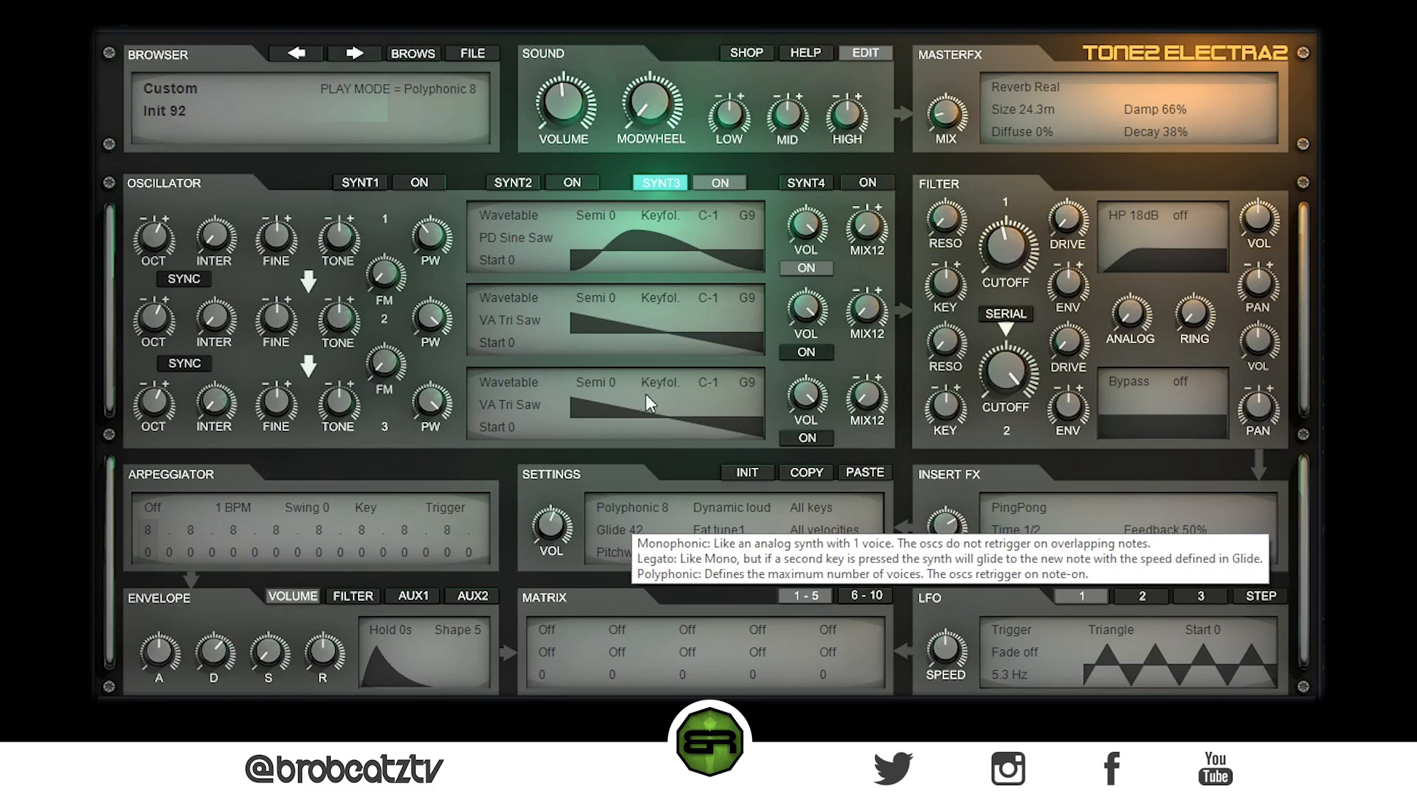
Step: Turn the Synt1 and Synt2 layers back on
click(423, 177)
click(588, 179)
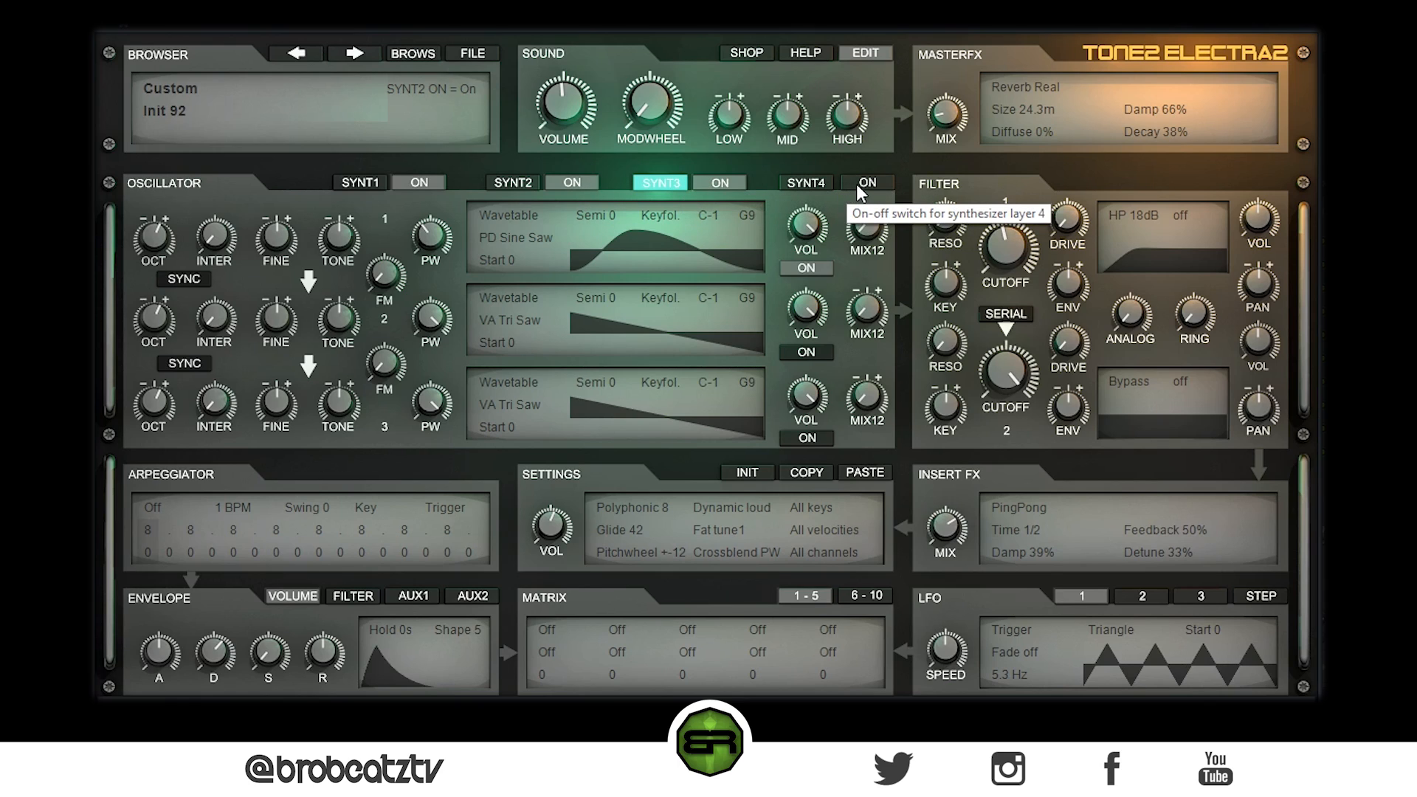
Step: Enable Synt4 and set its first oscillator to the PD Sine Square wavetable
click(804, 184)
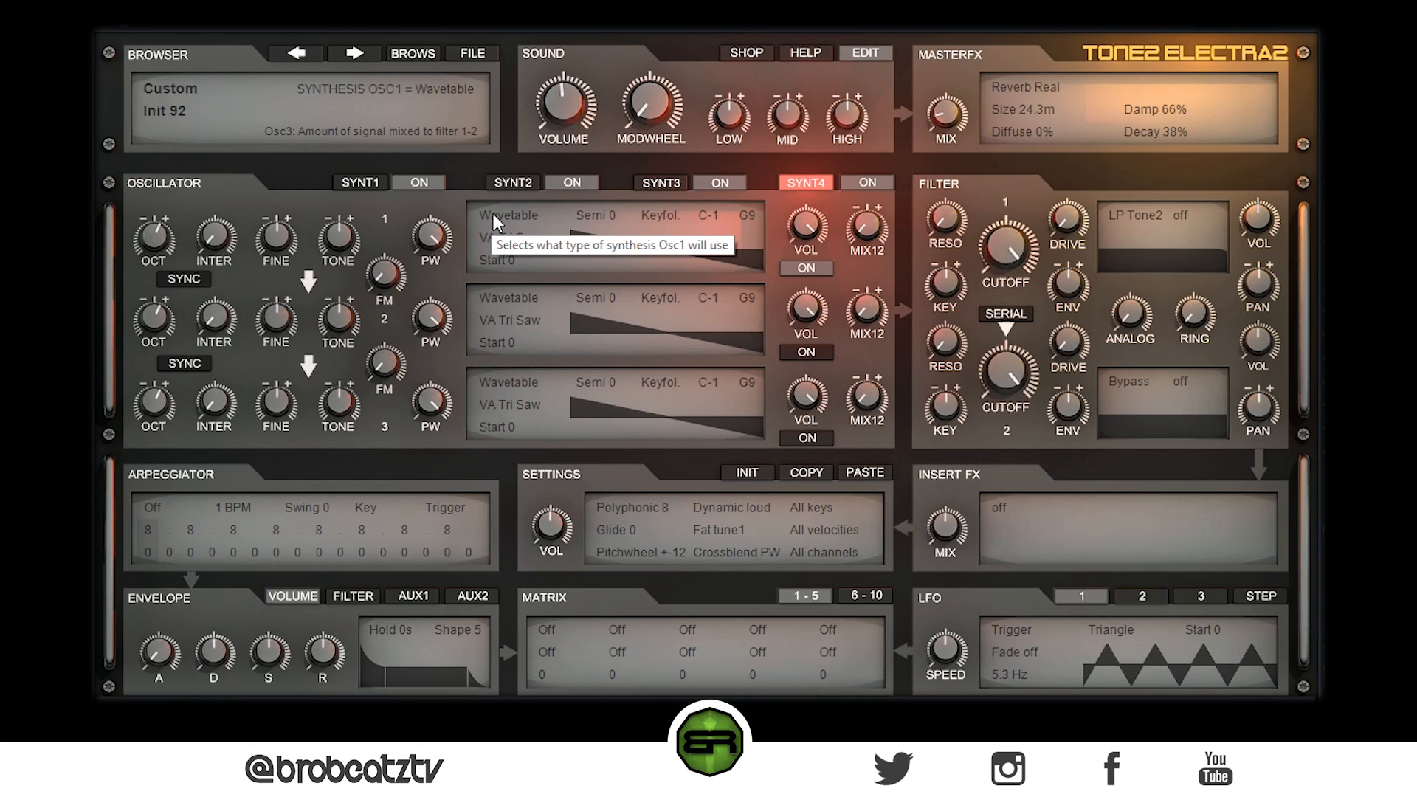
click(504, 233)
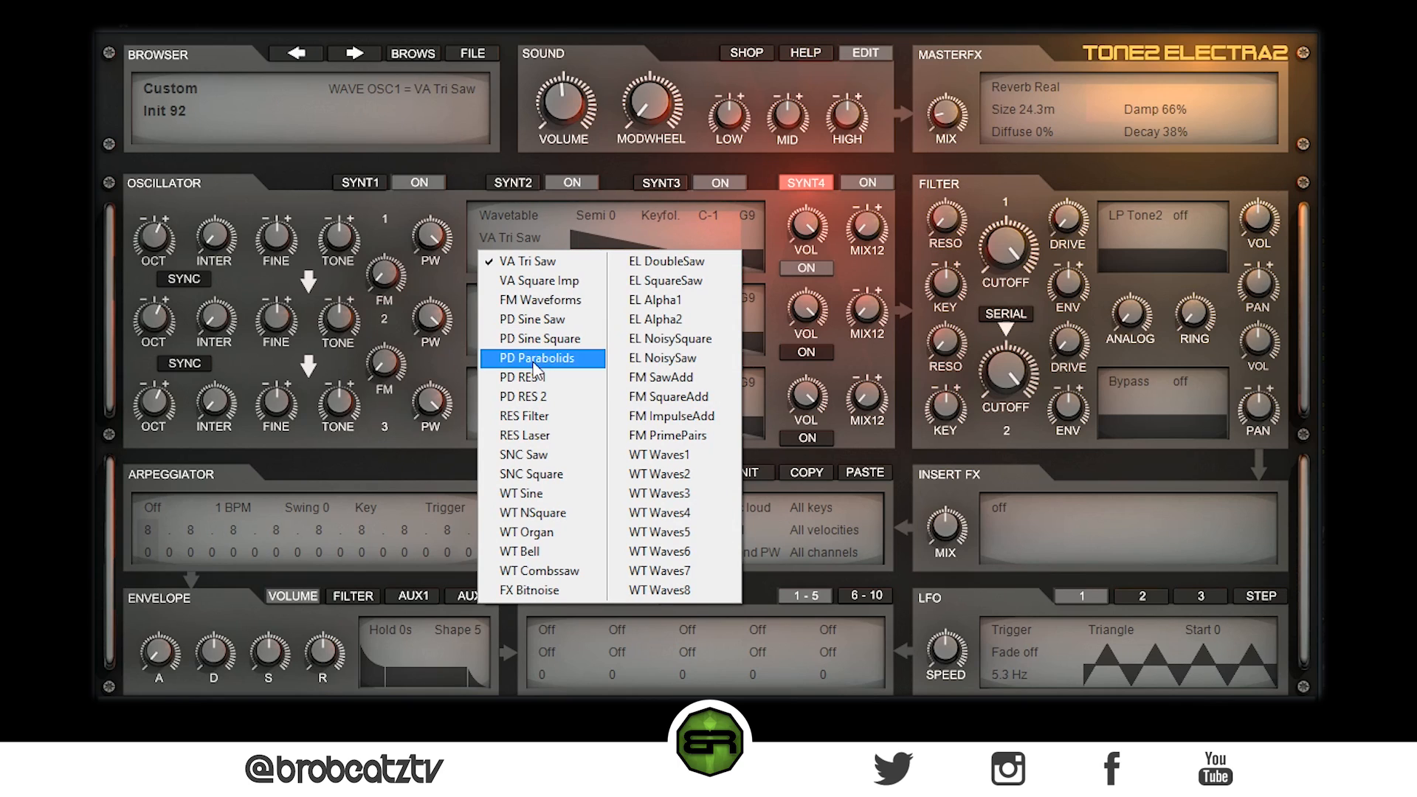
click(568, 345)
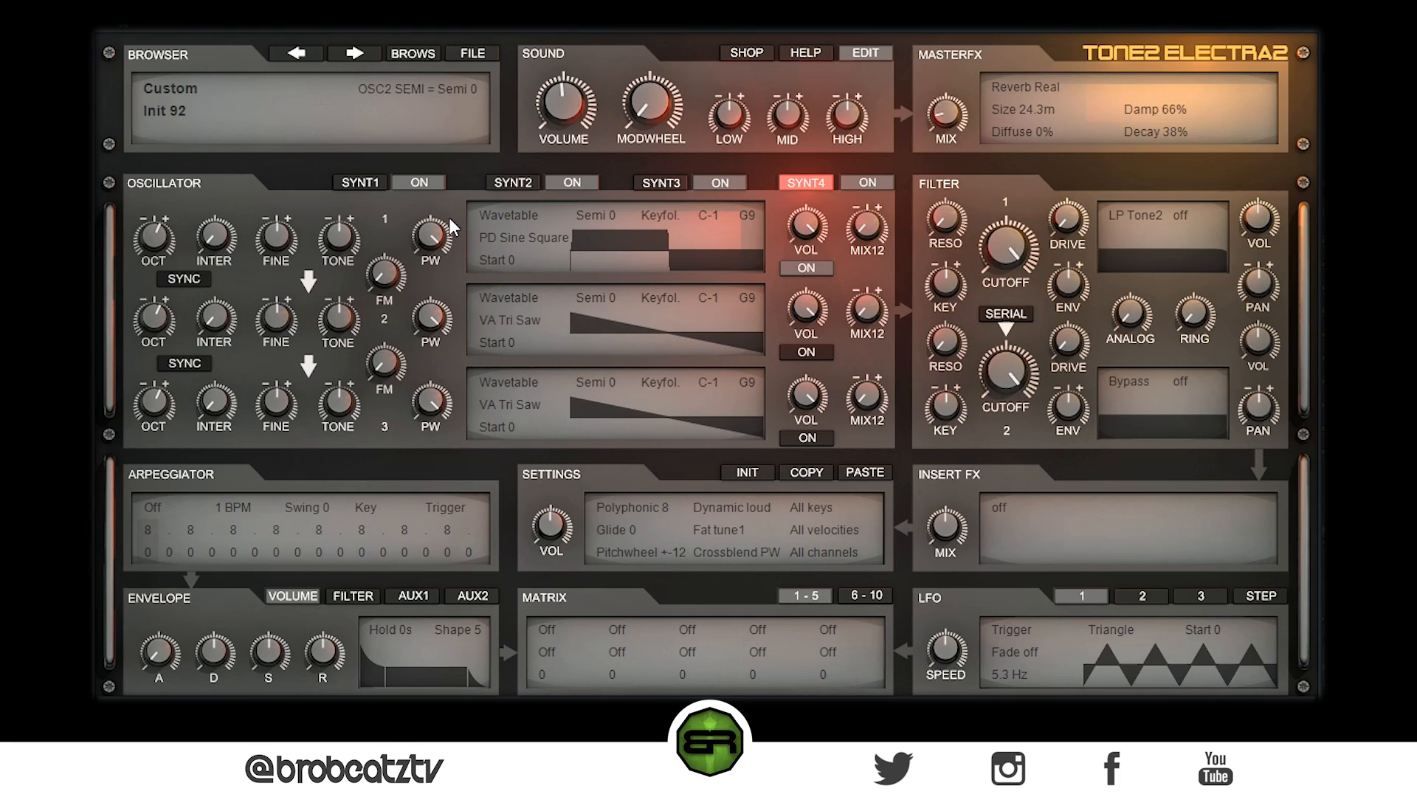
Step: Compare with Synt1's oscillator wave, and lower the pulse width of Synt4's first oscillator to round its square wave
click(508, 185)
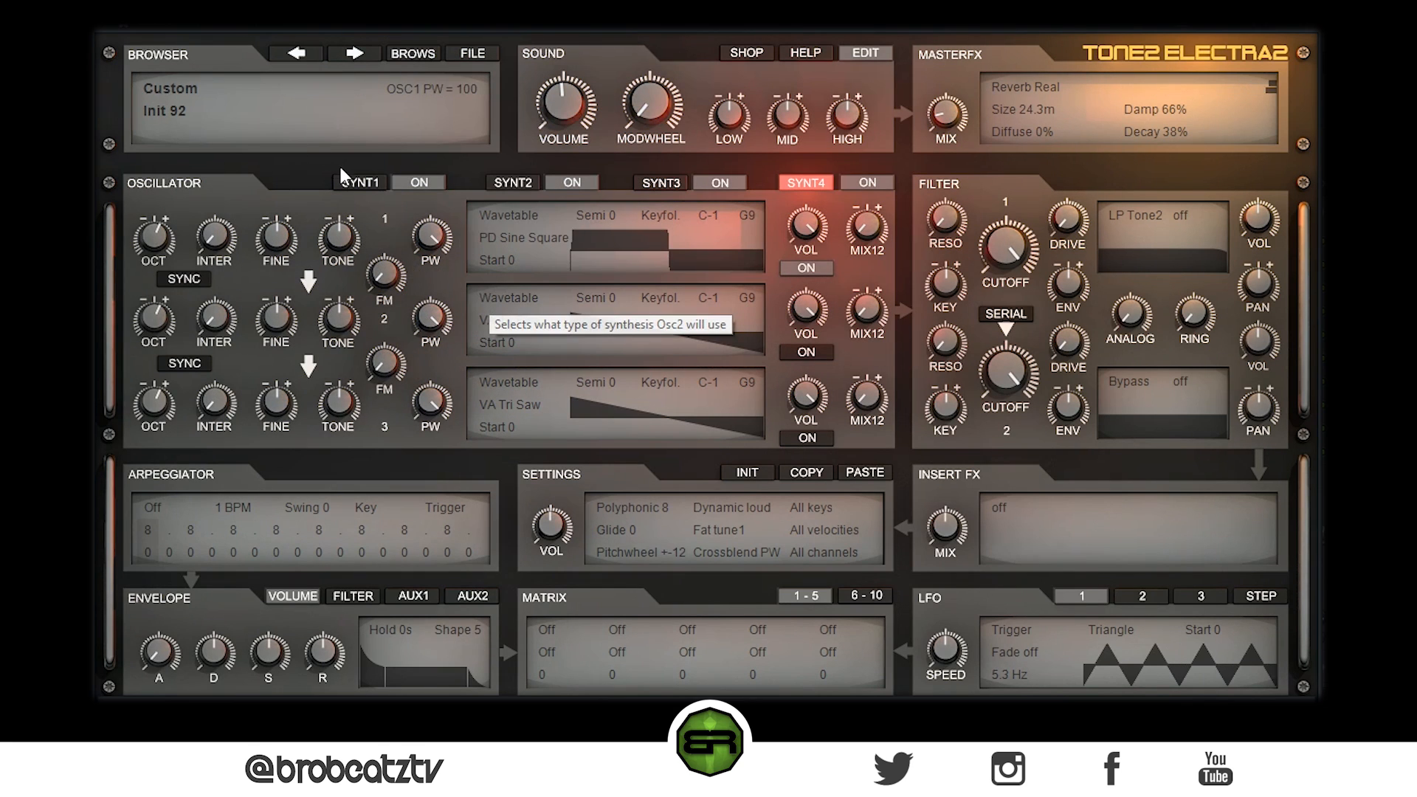
click(377, 182)
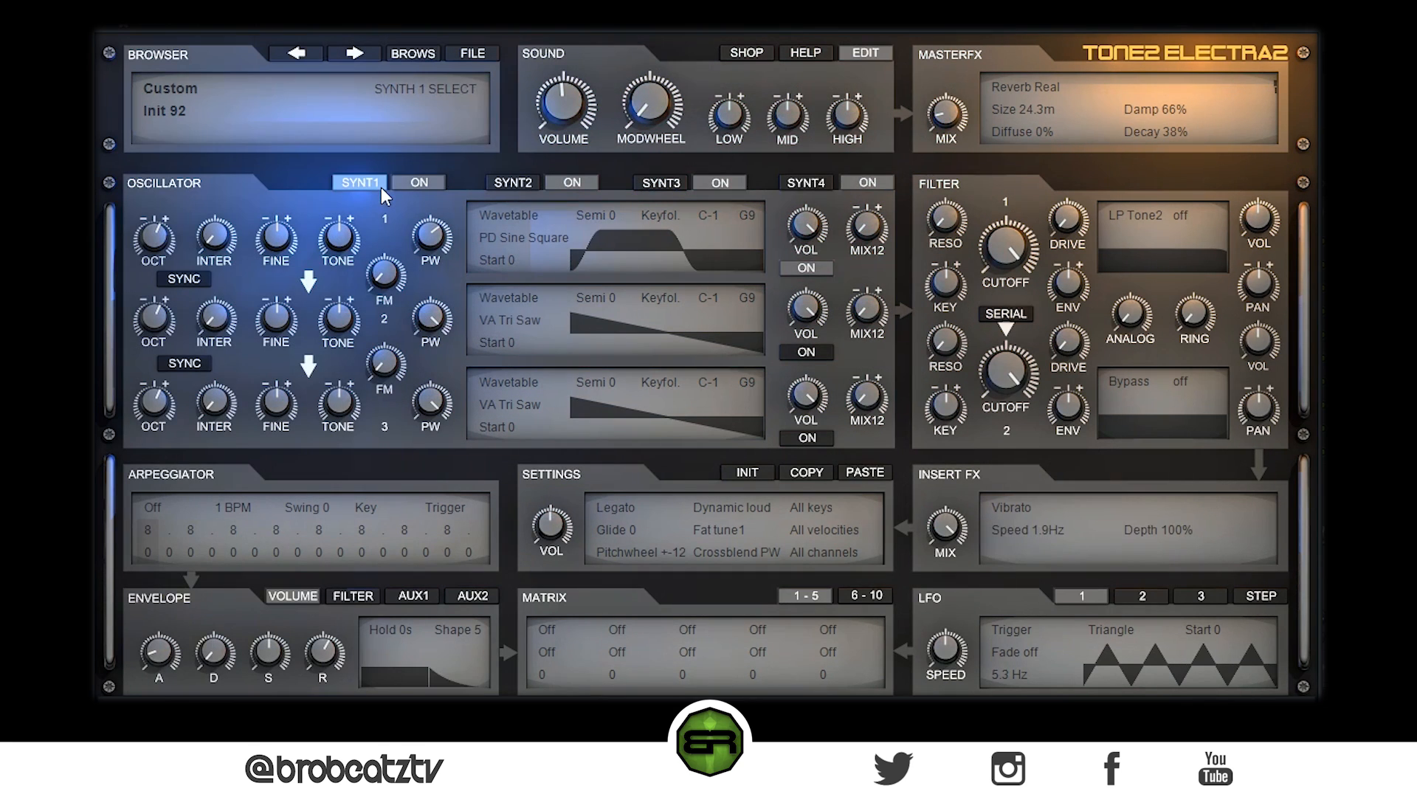
click(670, 186)
click(809, 183)
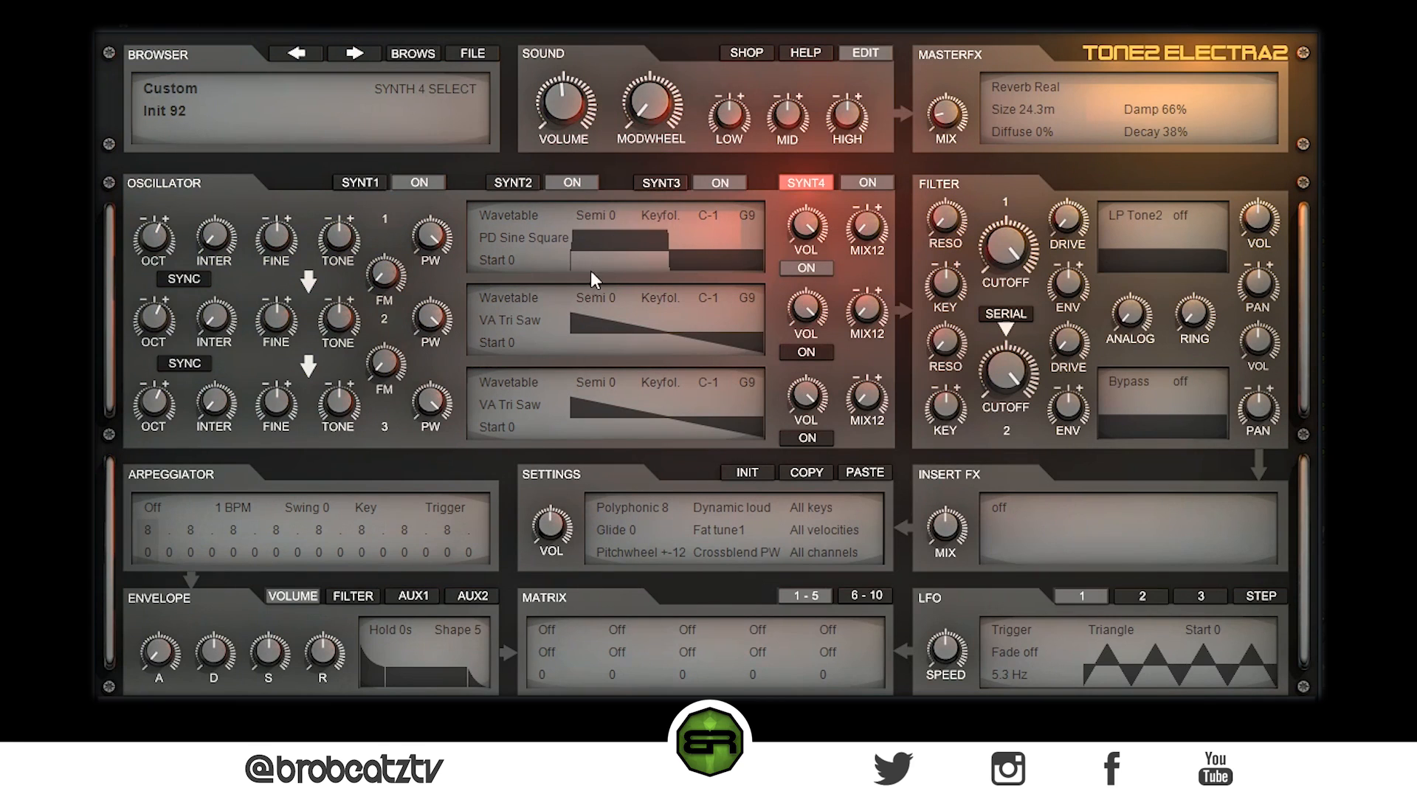
drag(440, 229, 425, 344)
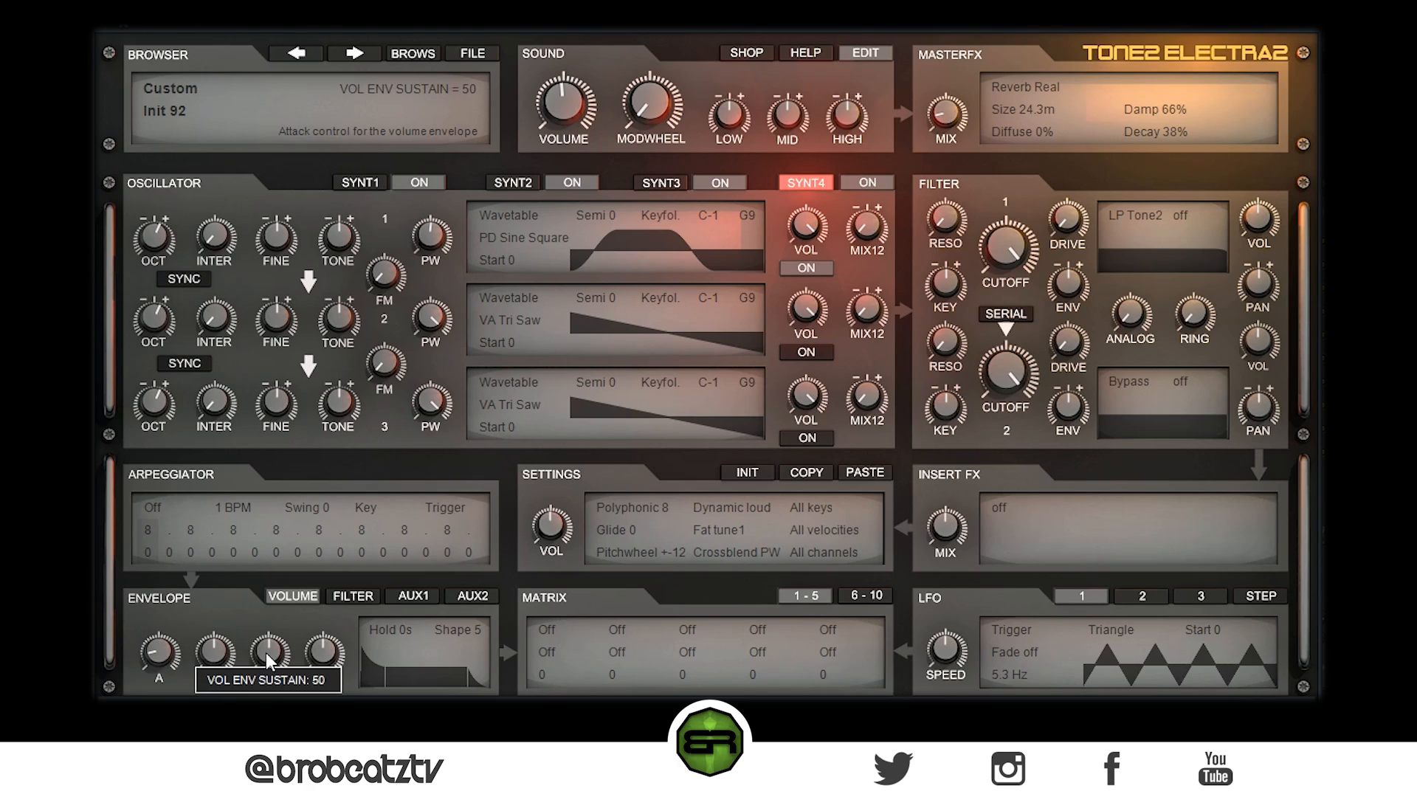
Step: Shape Synt4's volume envelope by lowering the sustain fully and lengthening the attack
drag(267, 650, 181, 567)
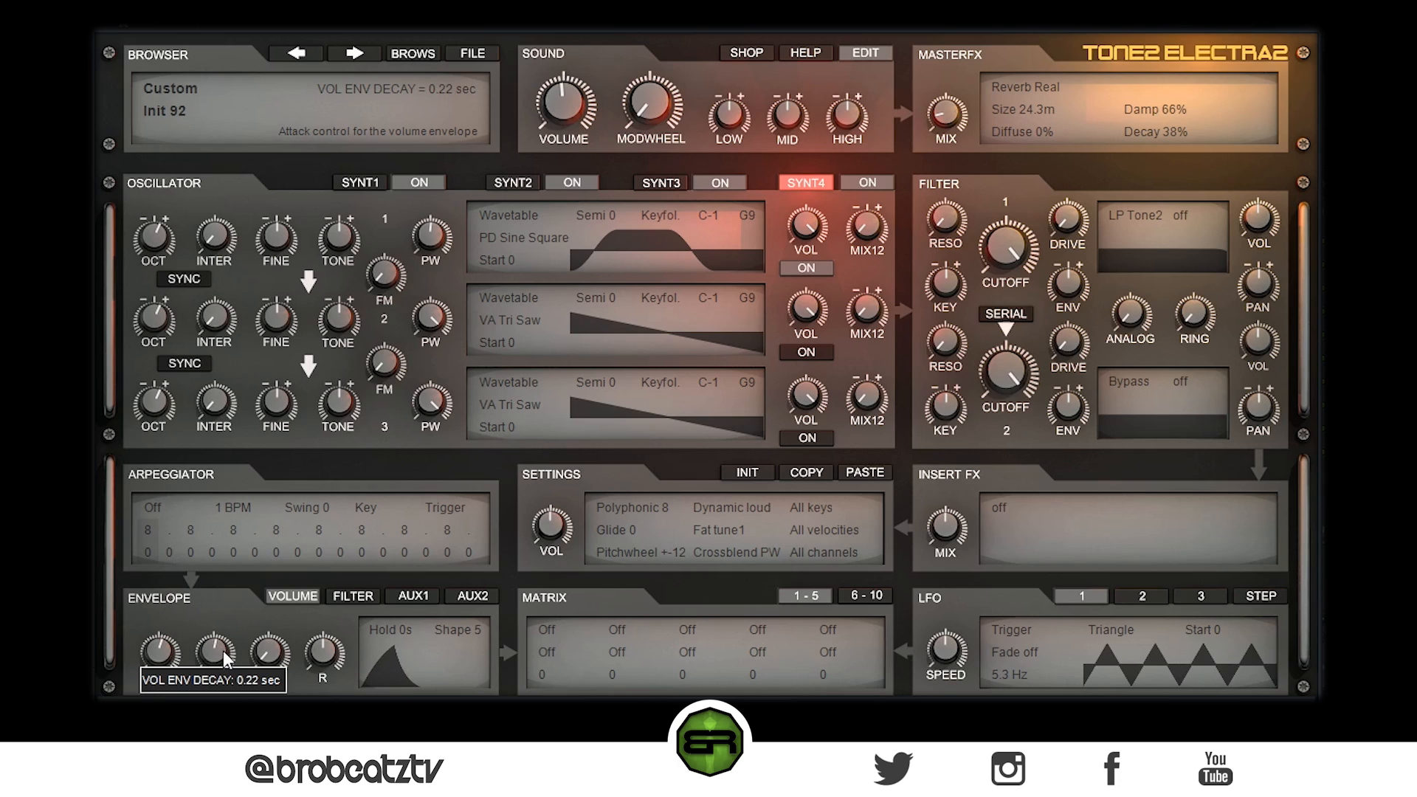
click(661, 182)
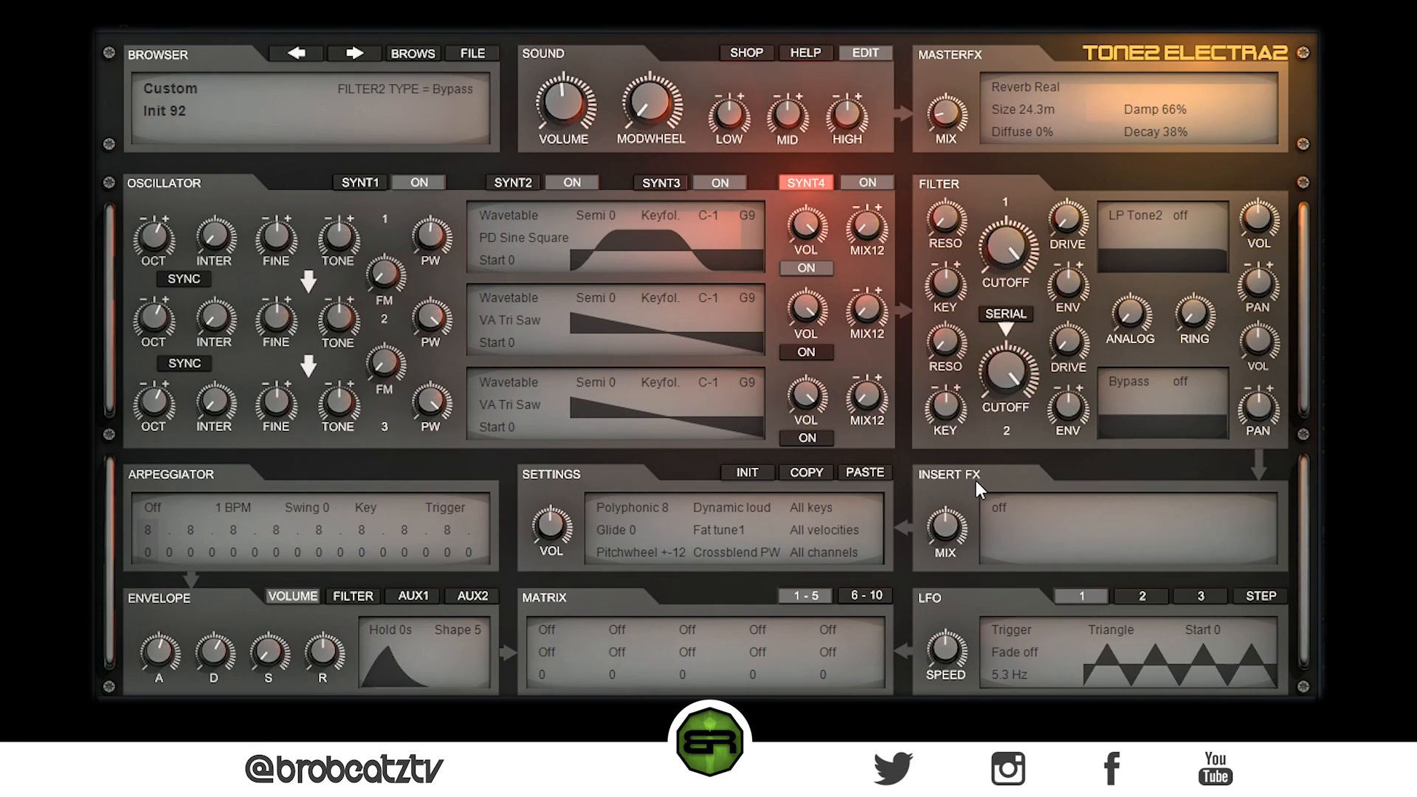
Step: Set Synt4's insert effect to Trancegate with its speed at 1/2
click(1005, 507)
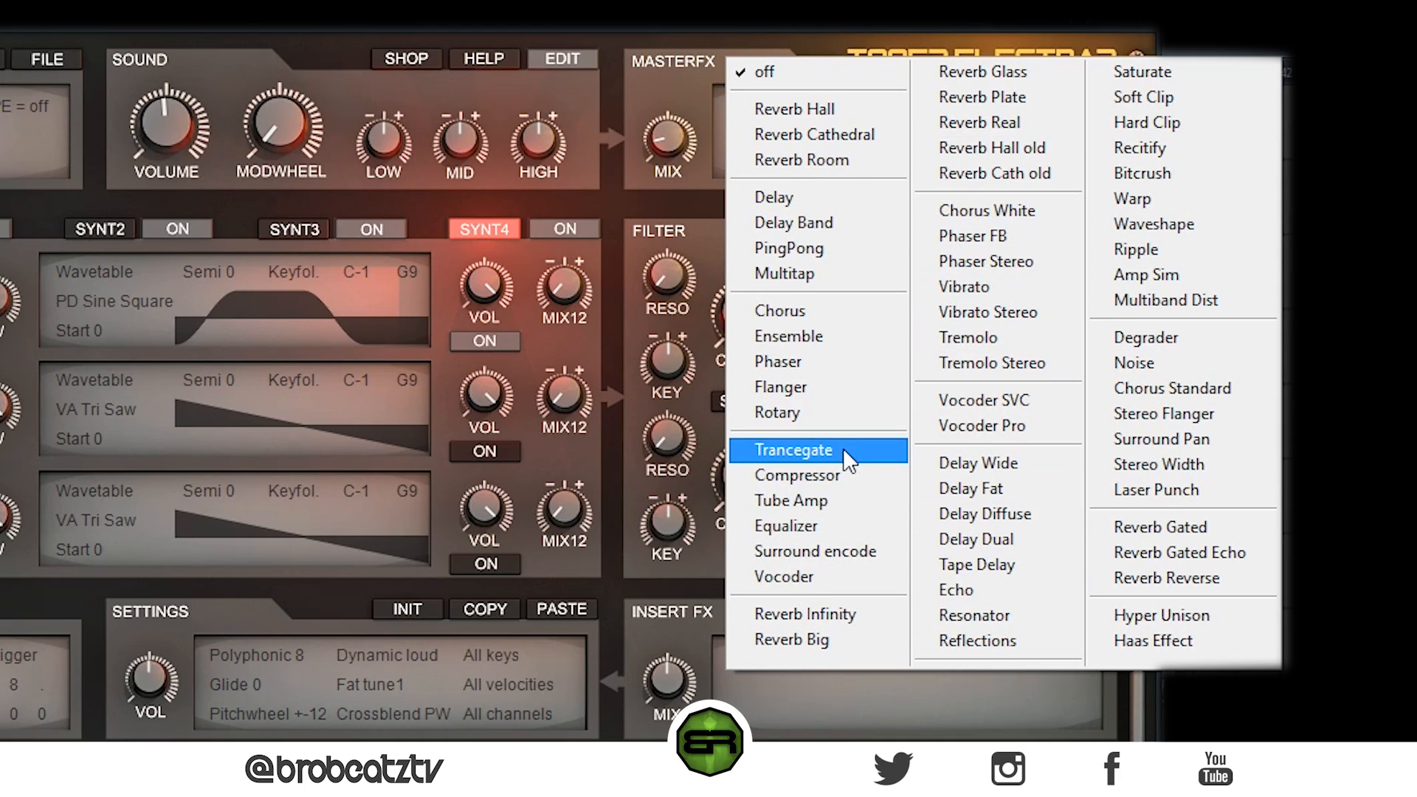
click(817, 453)
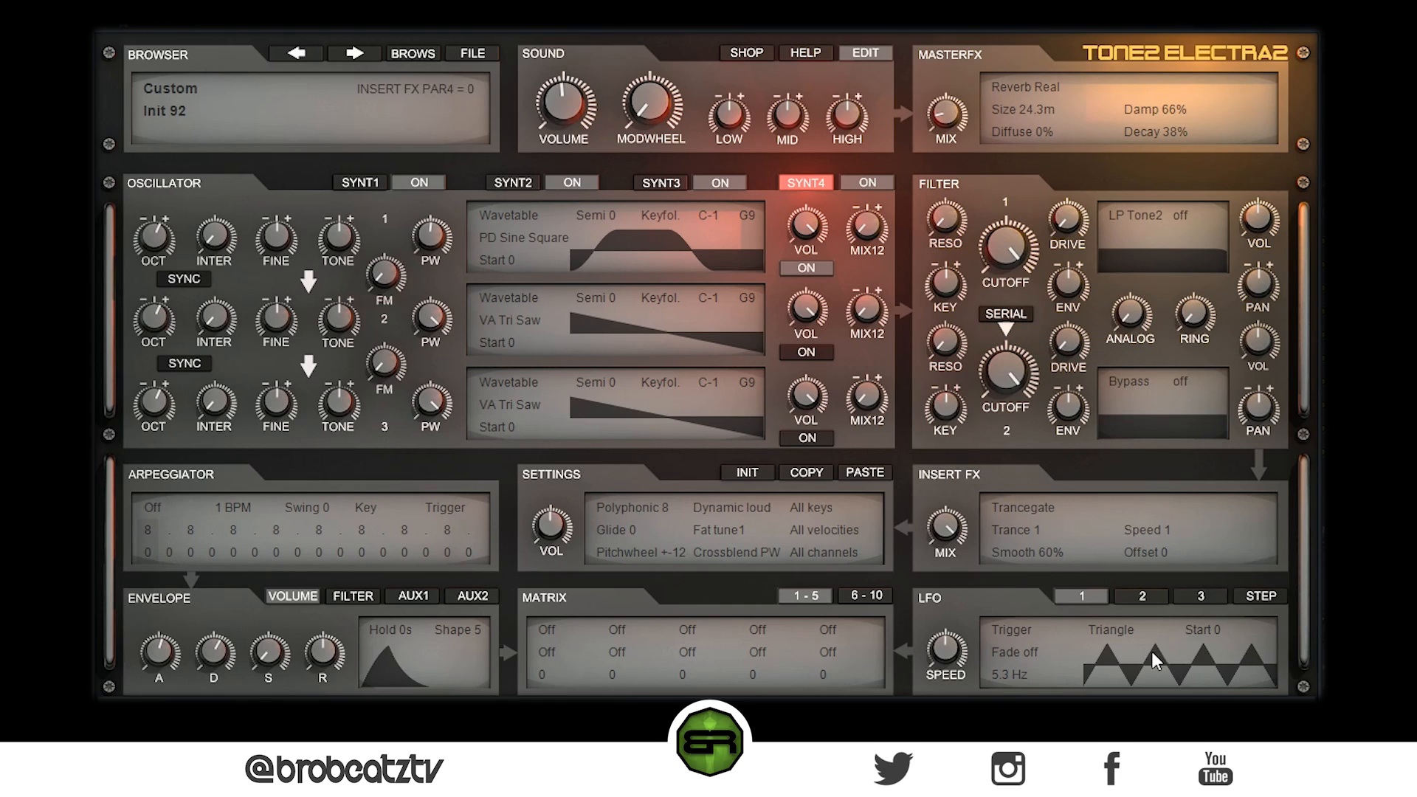
drag(1148, 533, 1144, 627)
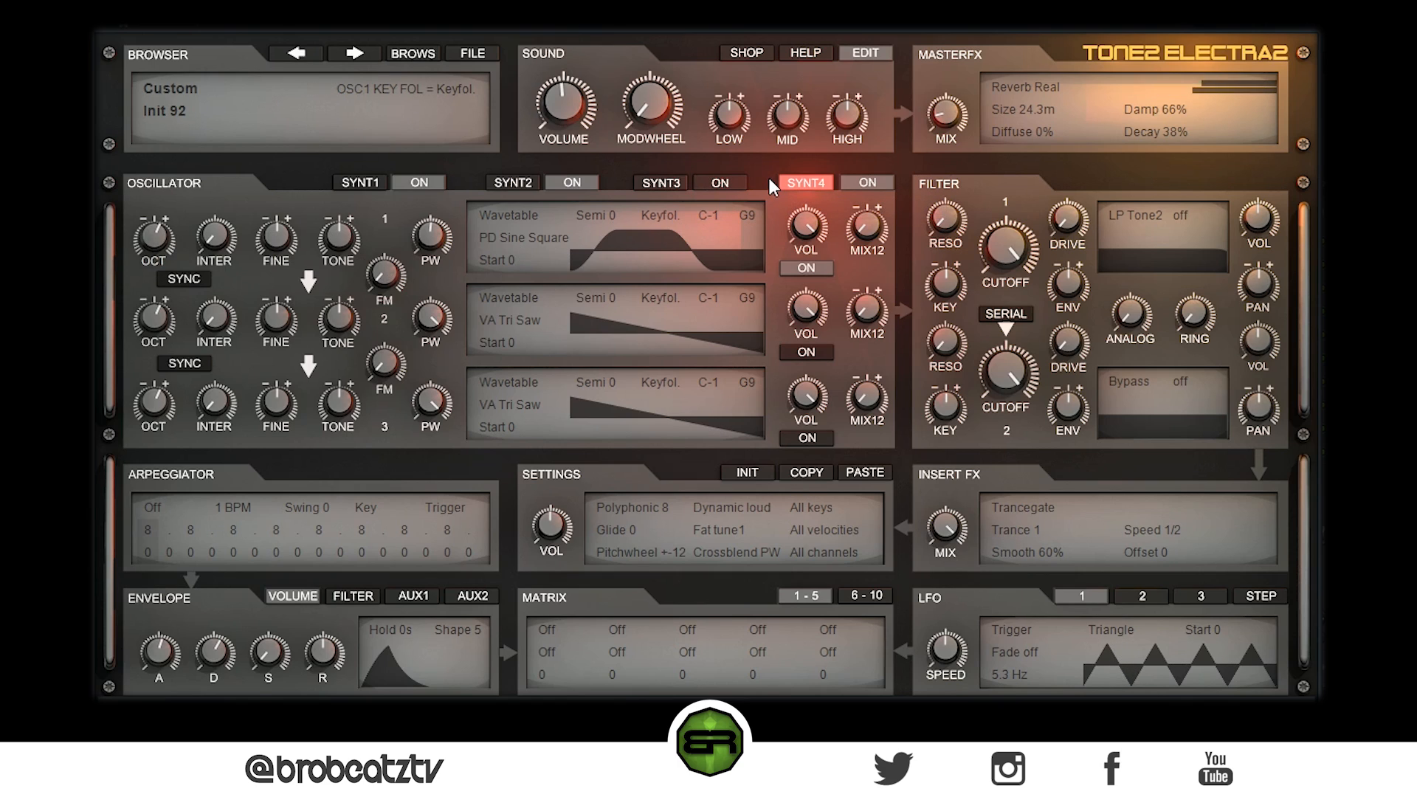
Step: Check Synt4 against Synt3 and reduce the volume of Synt4's first oscillator to about 79
mouse_move(849, 307)
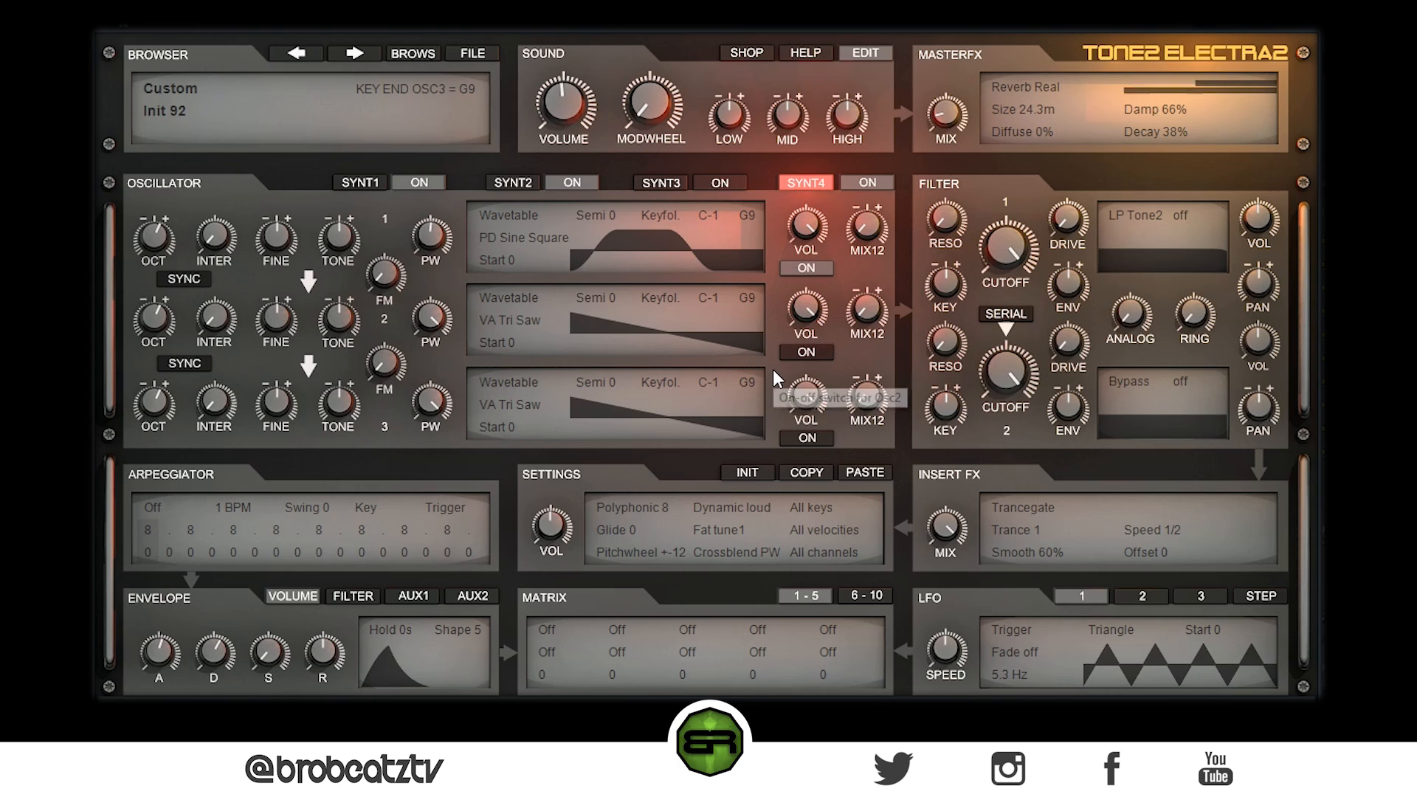
mouse_move(158, 241)
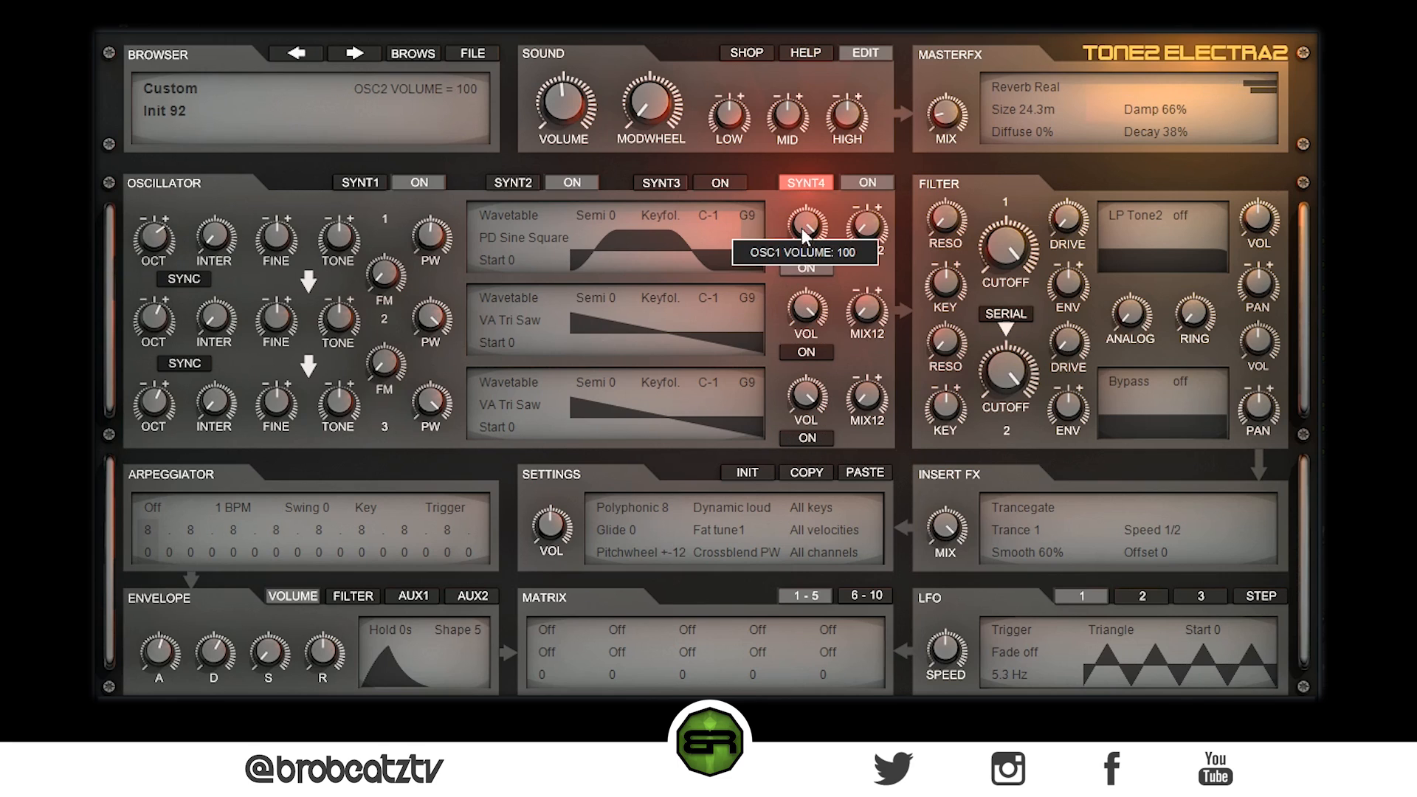
click(673, 181)
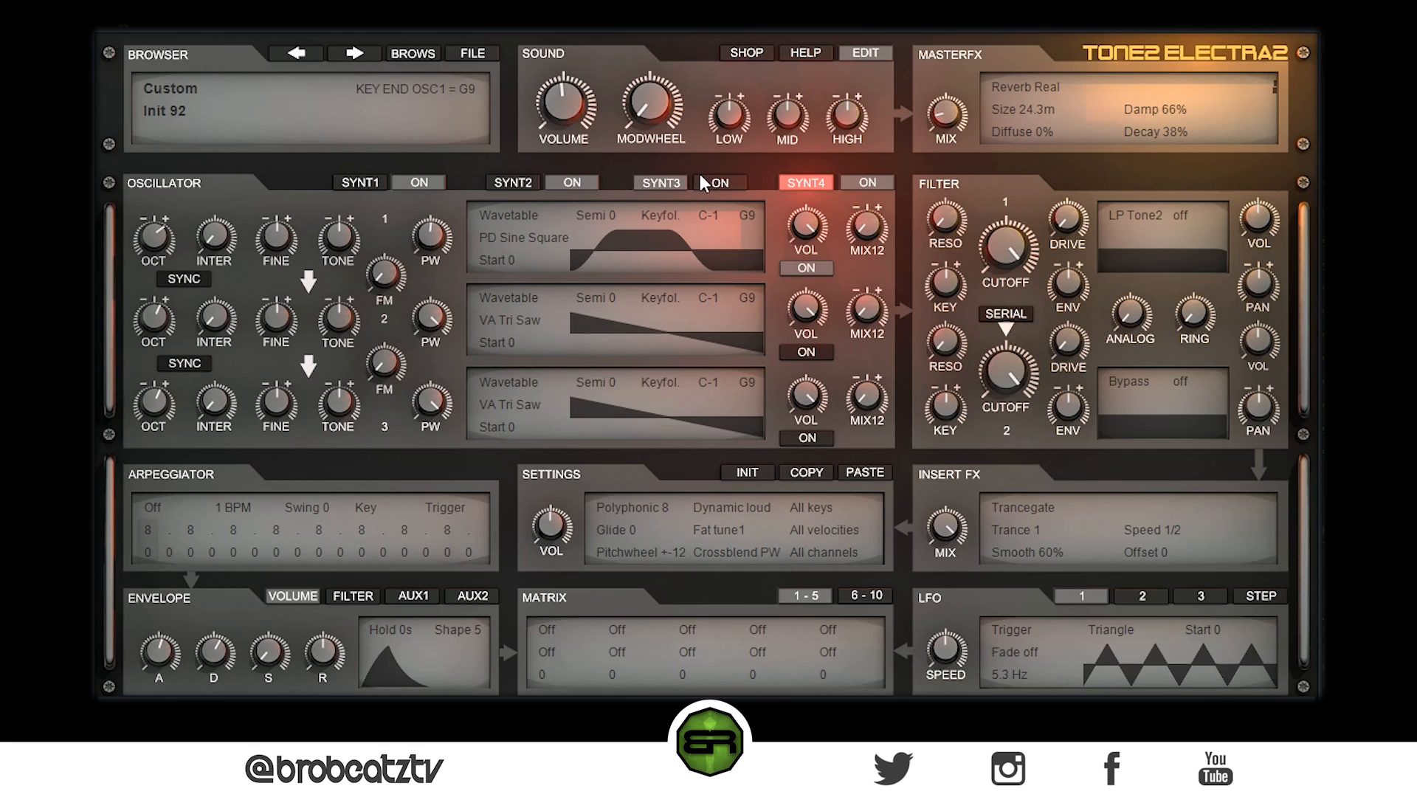
click(806, 184)
drag(805, 231, 800, 268)
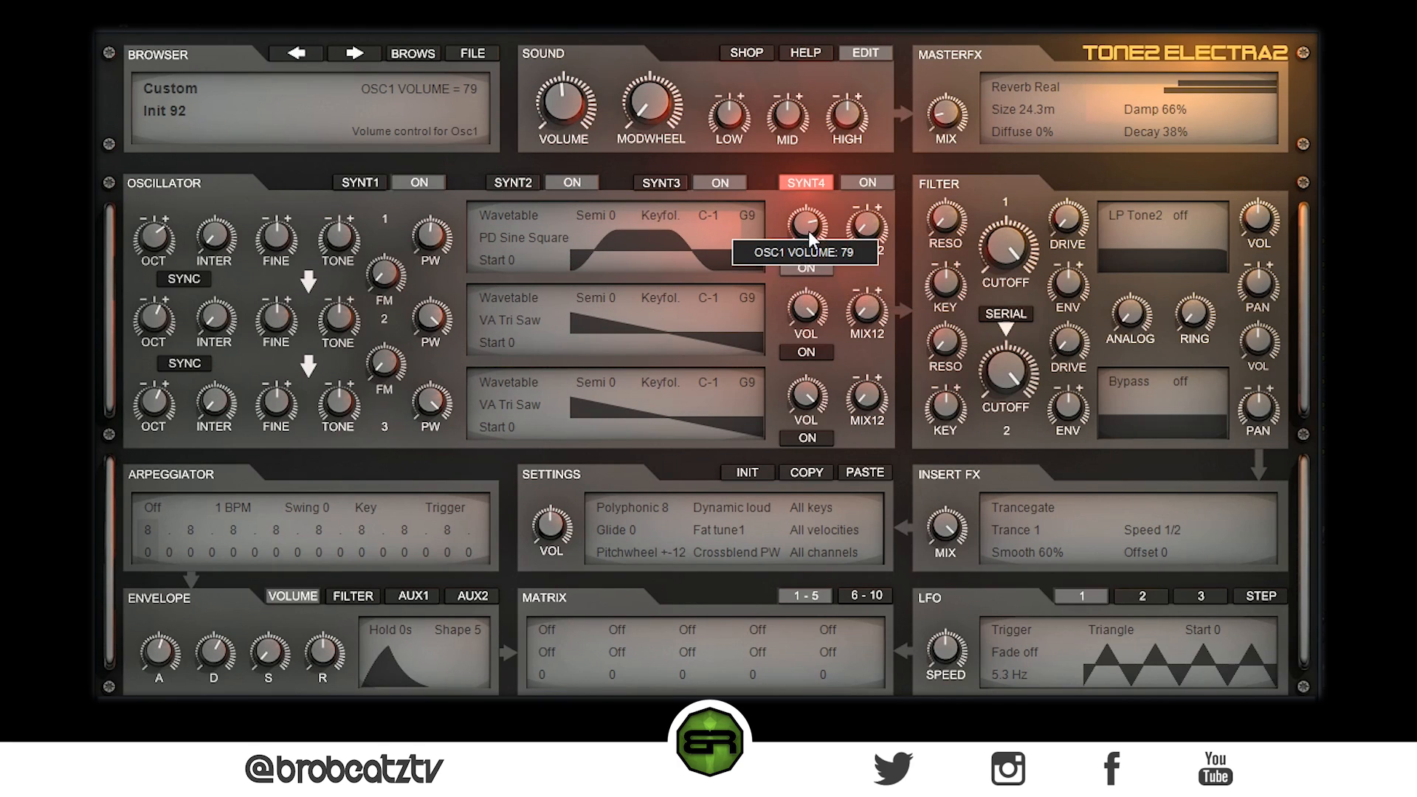
Step: Lower Synt4's filter 1 cutoff to soften the highs, and adjust the Trancegate mix to 100
drag(1006, 240, 1007, 247)
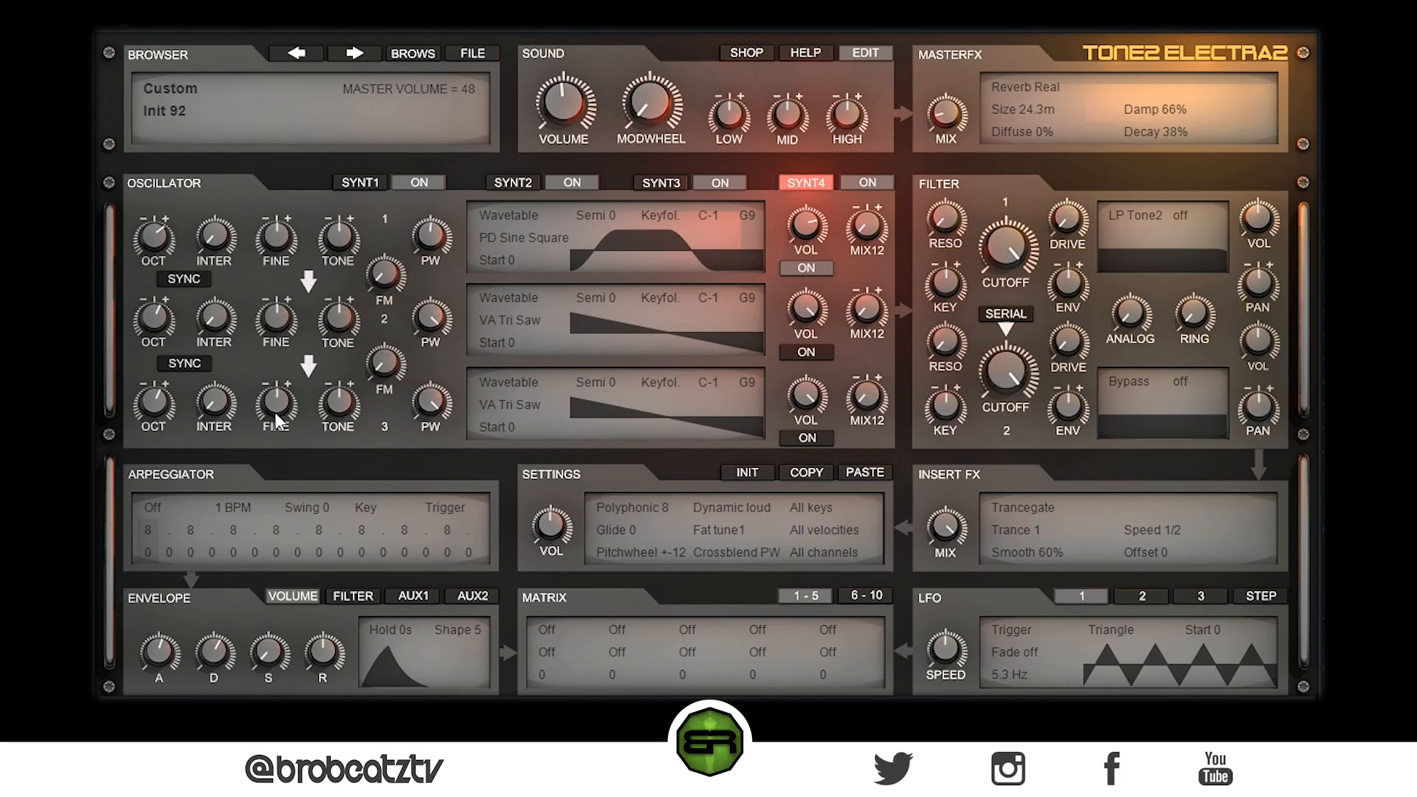
drag(989, 250, 998, 285)
drag(1002, 247, 1003, 229)
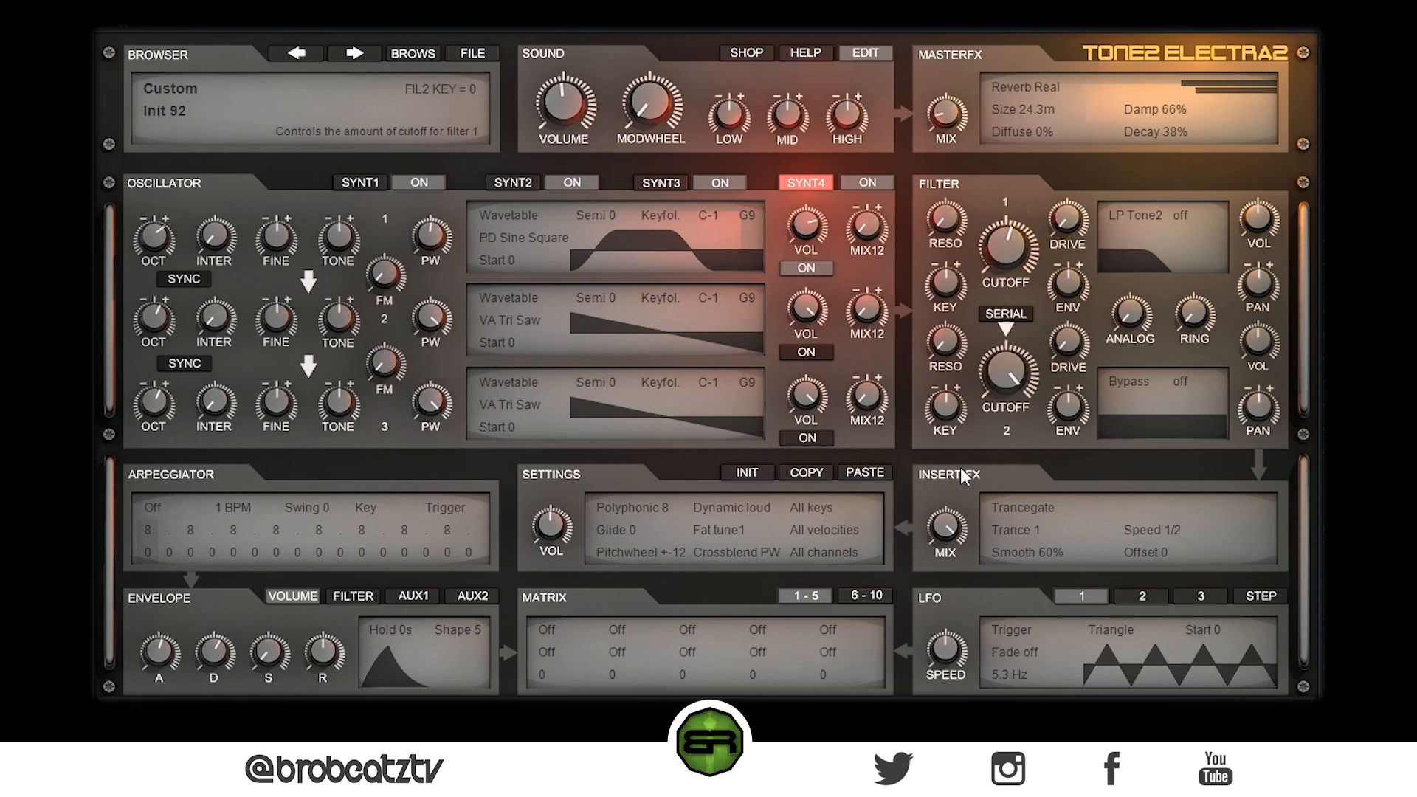
drag(950, 539, 958, 499)
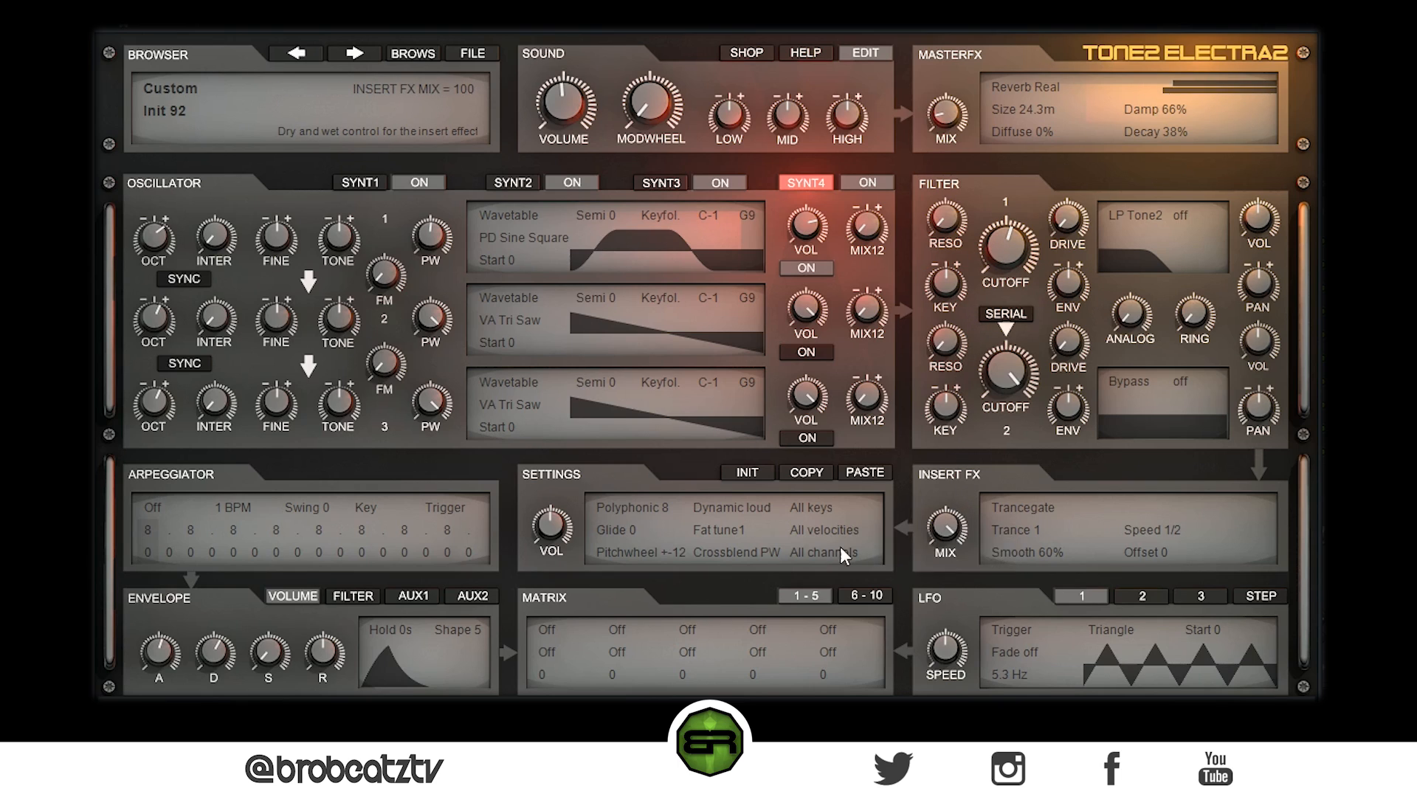
Step: Lengthen the decay of Synt4's volume envelope and reduce the first oscillator's volume to about 52
mouse_move(223, 656)
mouse_down()
mouse_move(218, 632)
mouse_move(209, 662)
mouse_up()
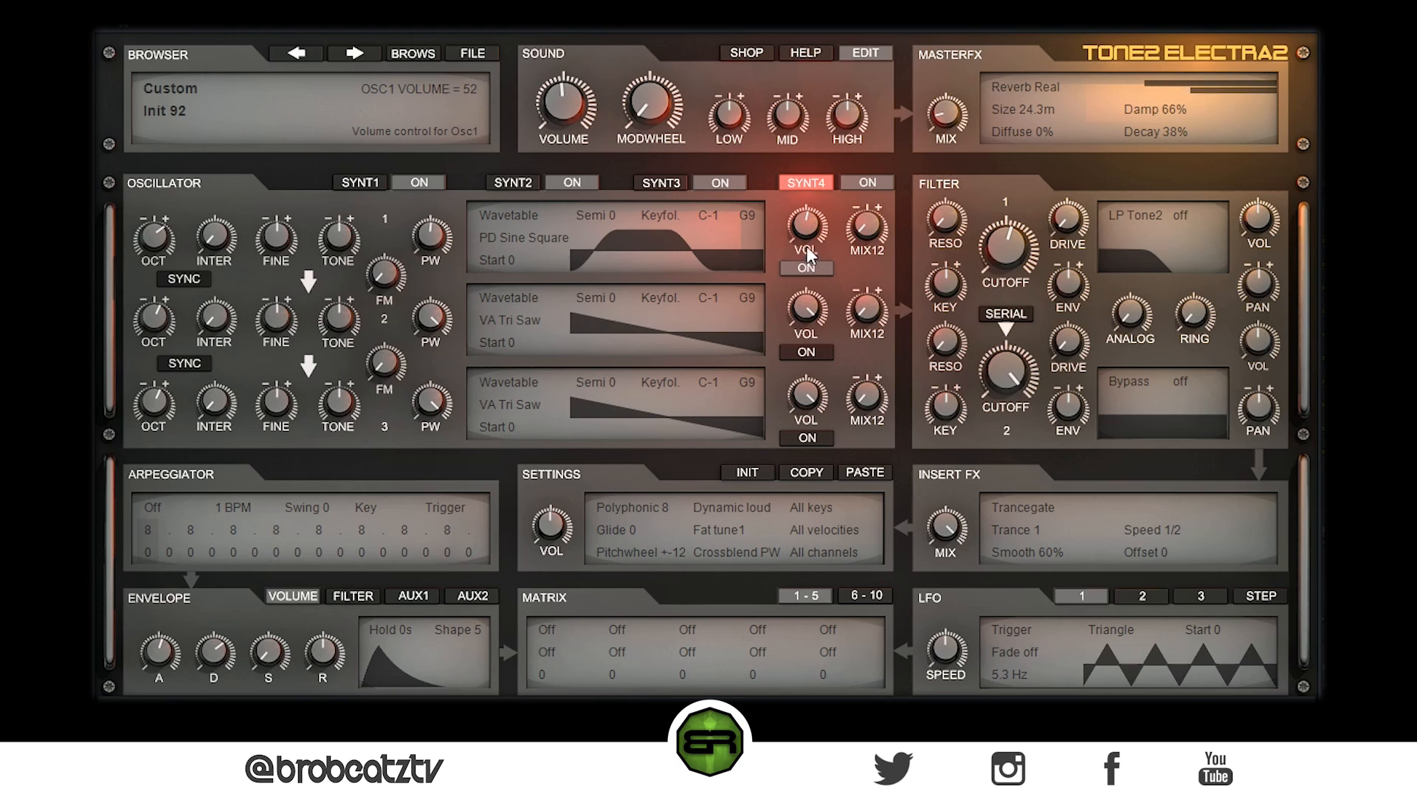
drag(809, 225, 811, 239)
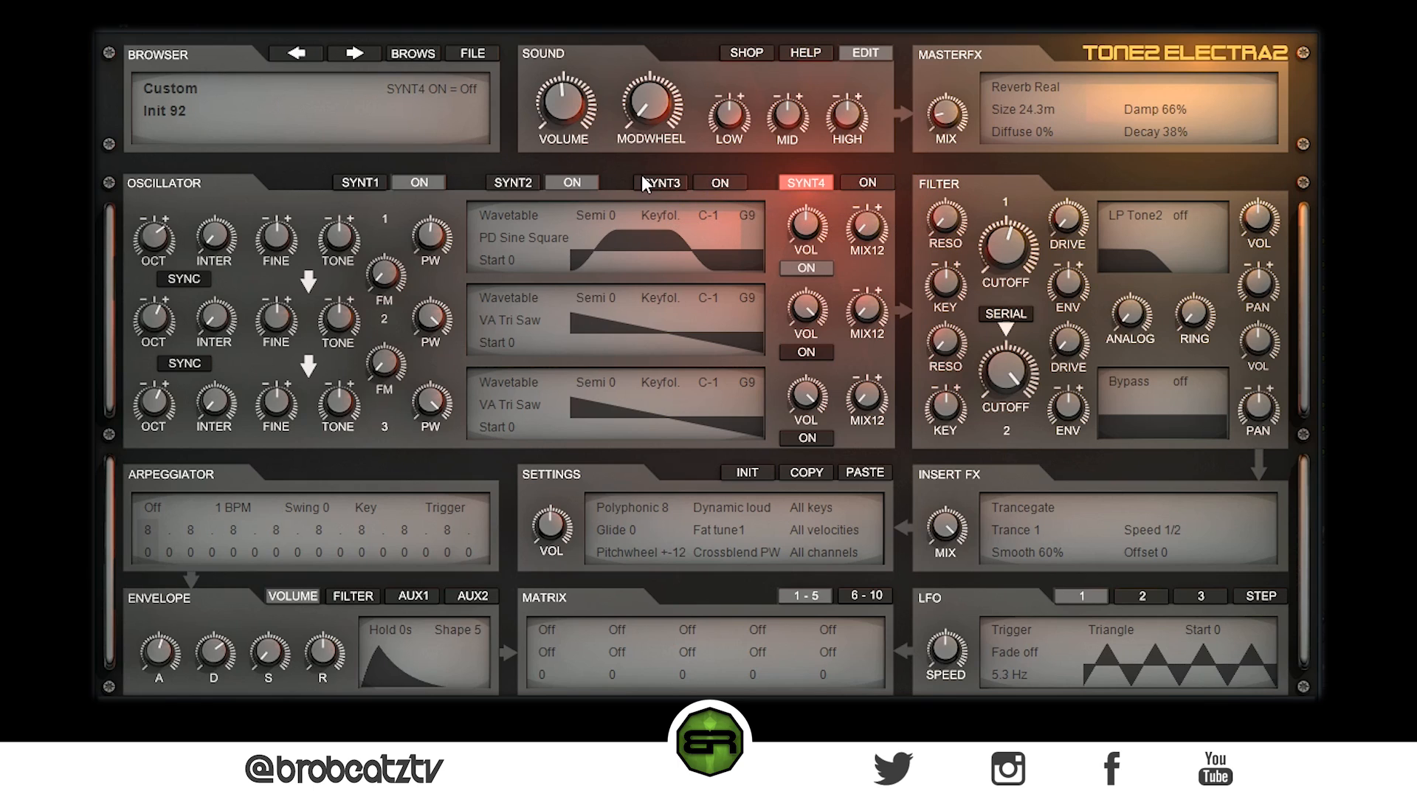
Step: Switch off Synt4, Synt3 and Synt2 in turn to audition the layers, leaving only Synt1 on
click(594, 180)
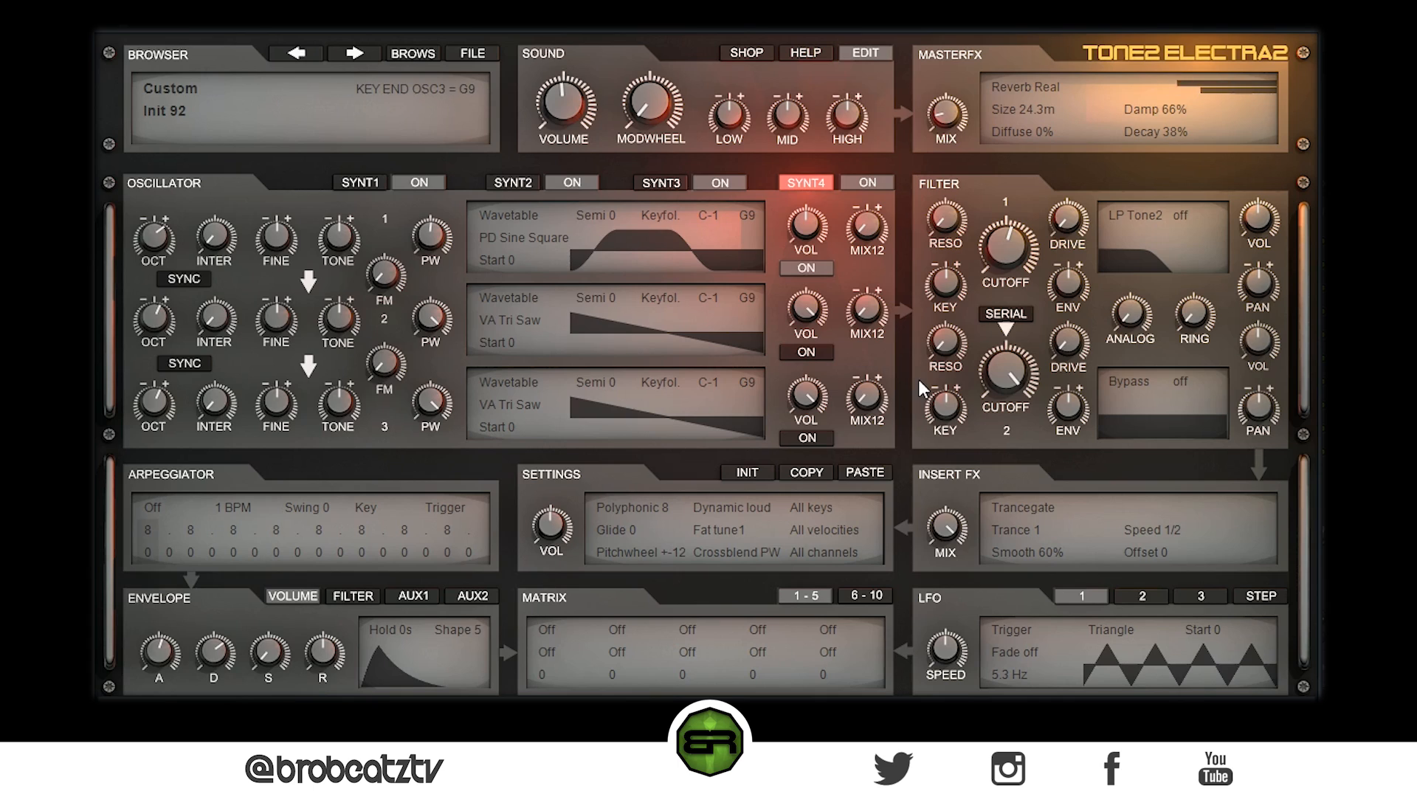
click(874, 184)
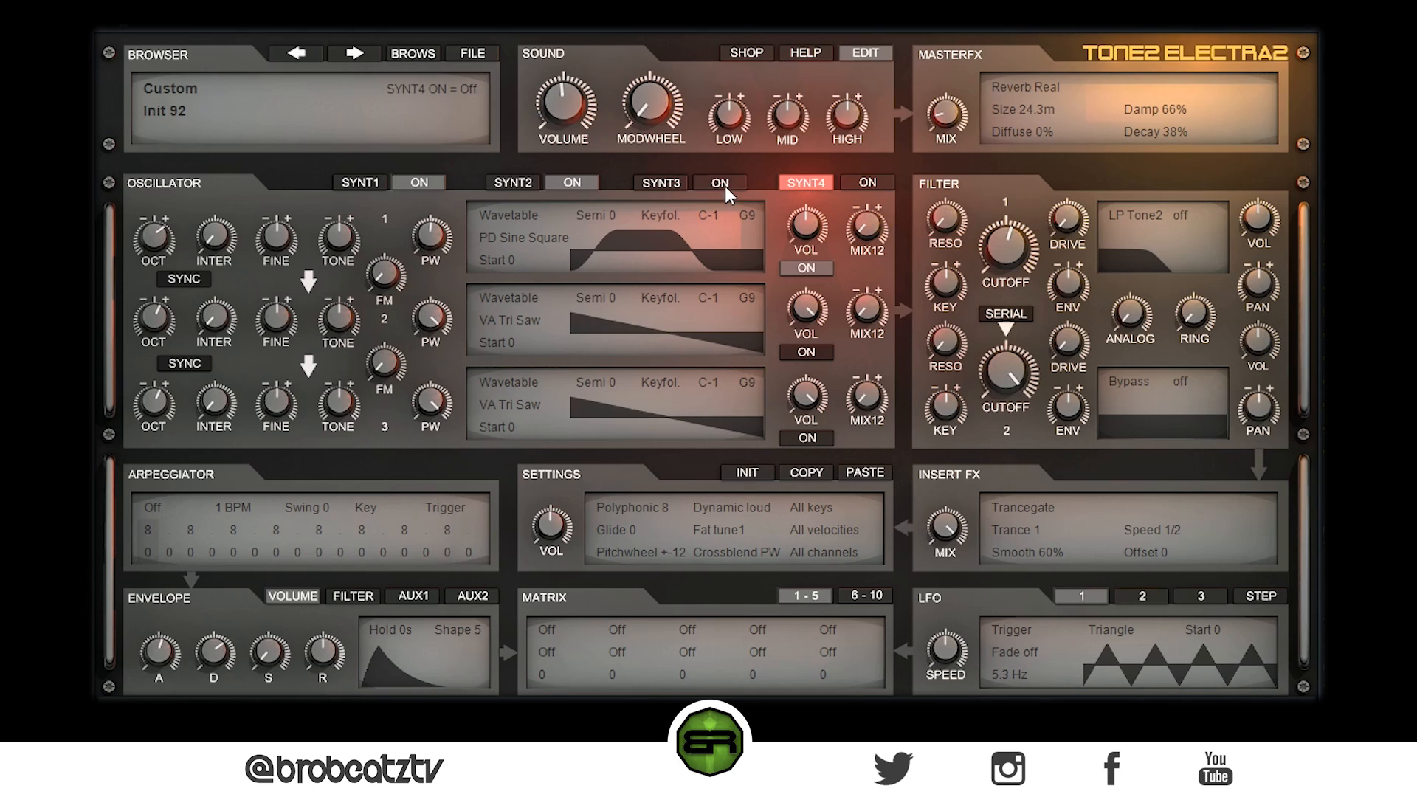
click(571, 182)
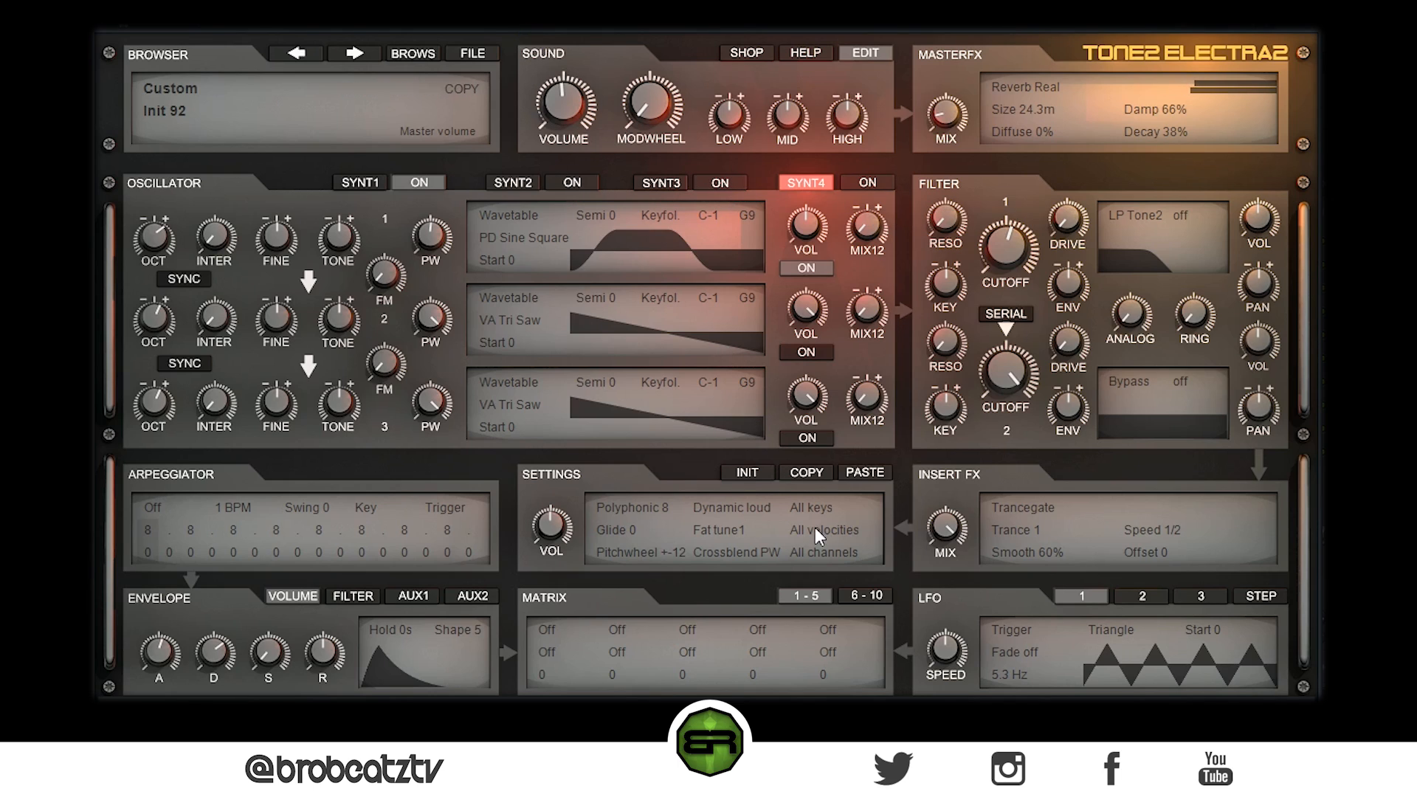